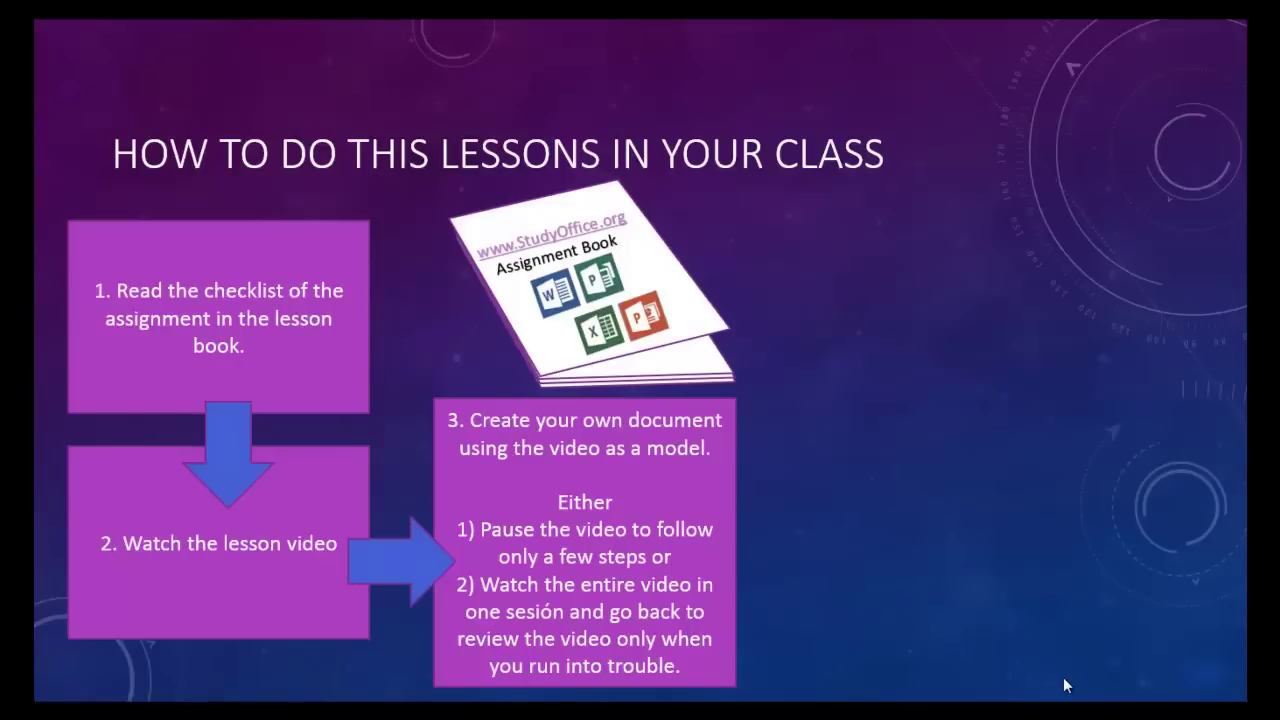
{"action": "left_click", "coordinate": [1066, 685]}
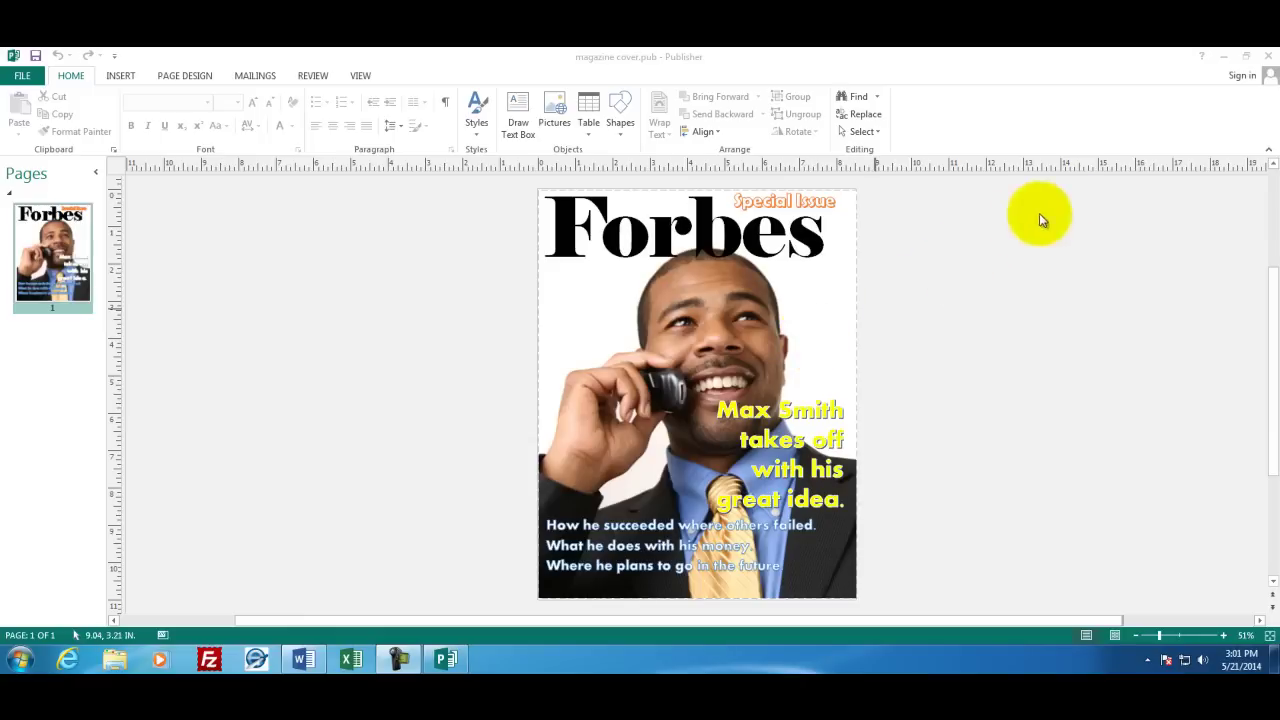
Step: Close the finished magazine cover publication, start Publisher 2013 again and create a blank 8.5 x 11" publication
{"action": "left_click", "coordinate": [1270, 57]}
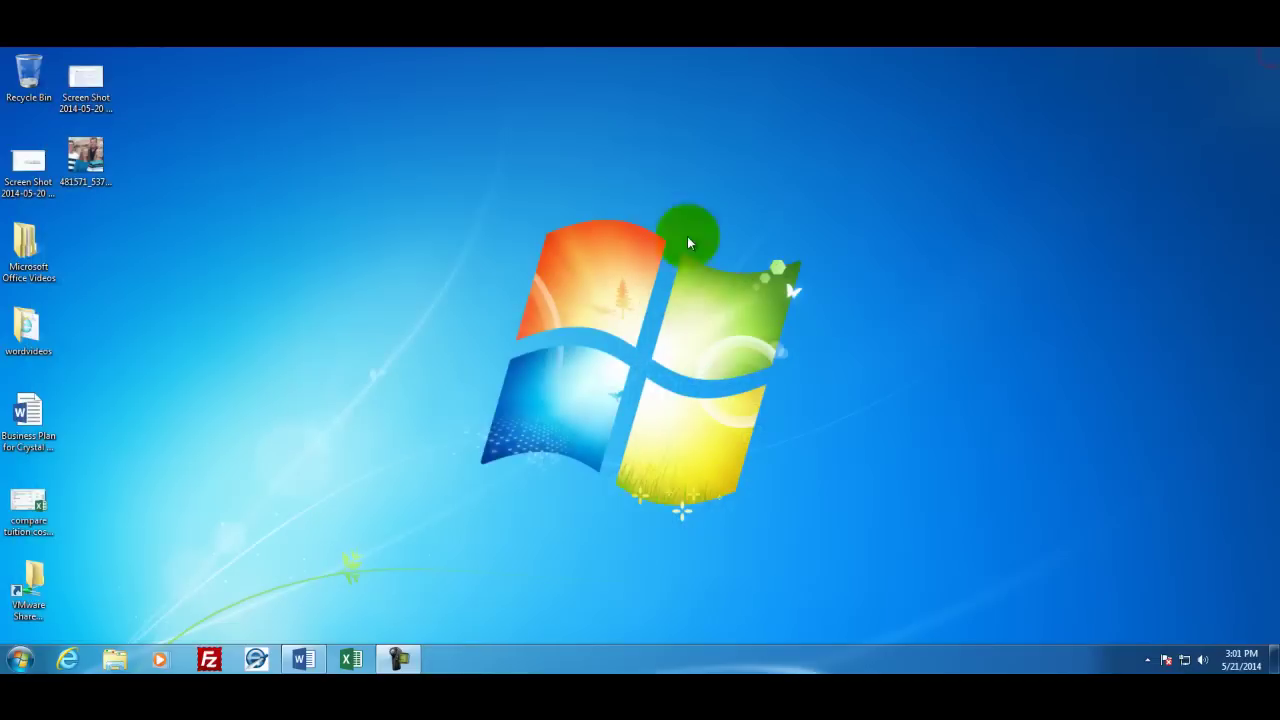
{"action": "left_click", "coordinate": [20, 659]}
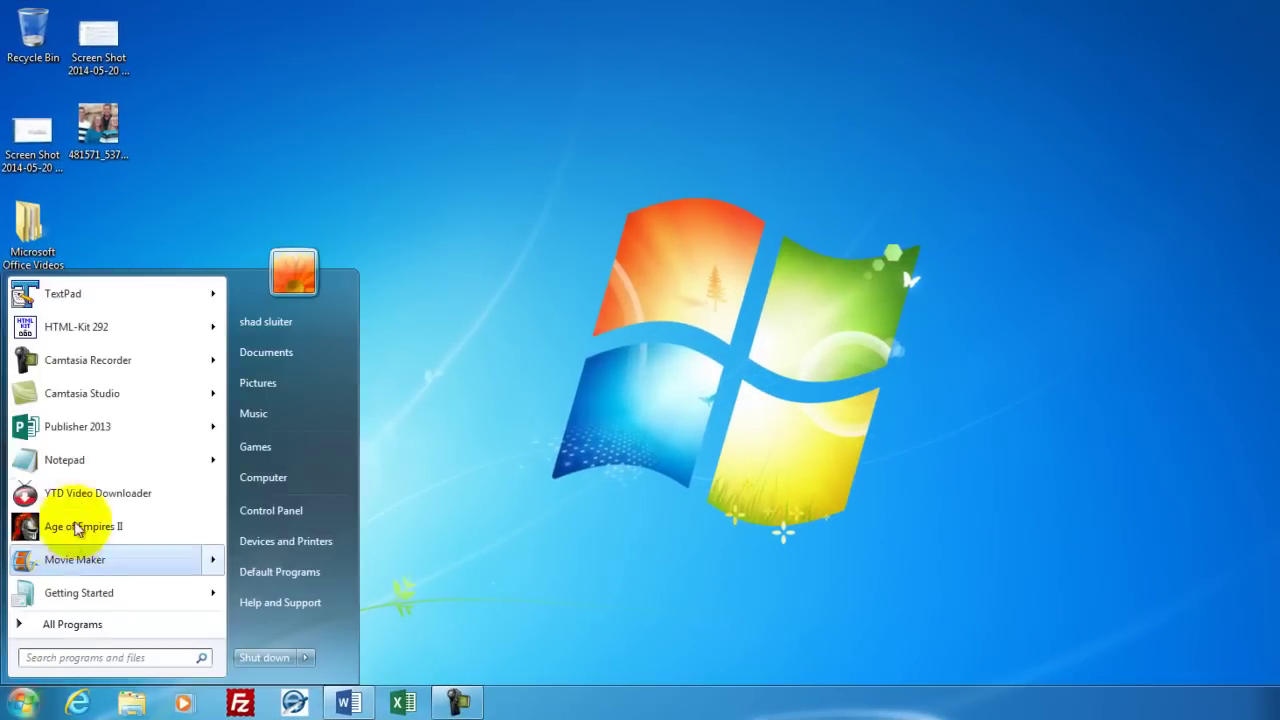
{"action": "mouse_move", "coordinate": [98, 430]}
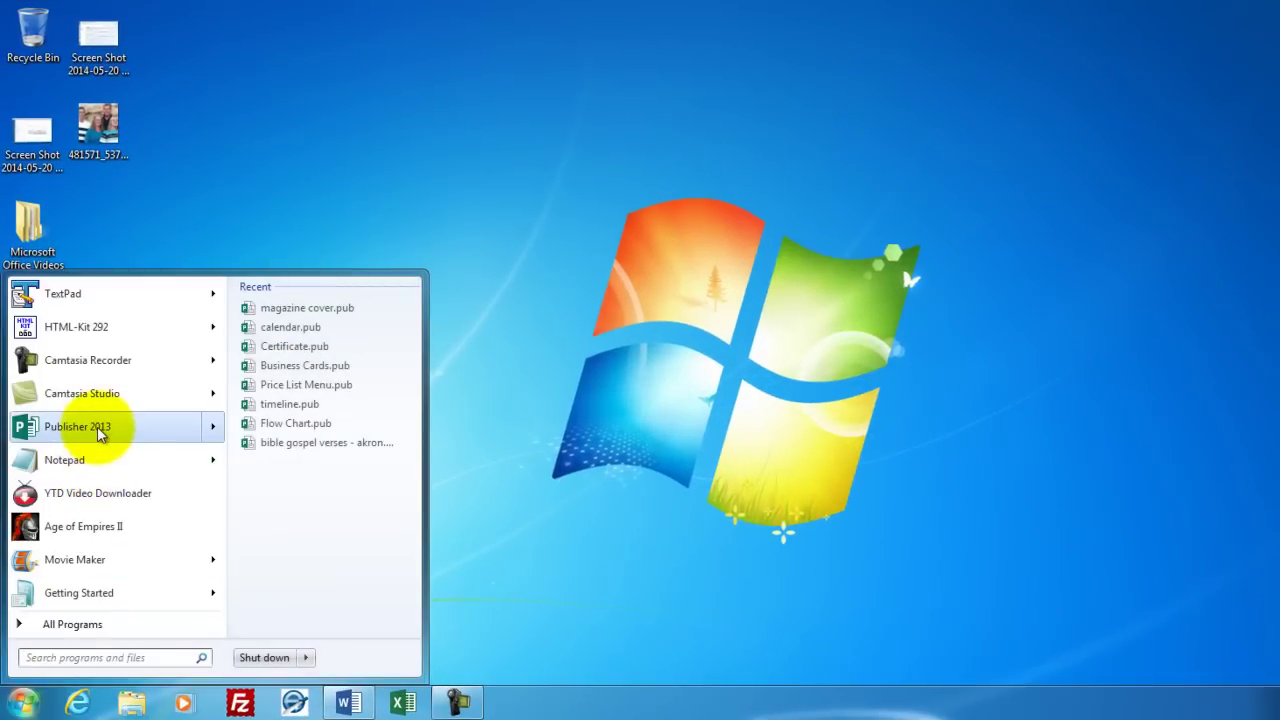
{"action": "left_click", "coordinate": [97, 426]}
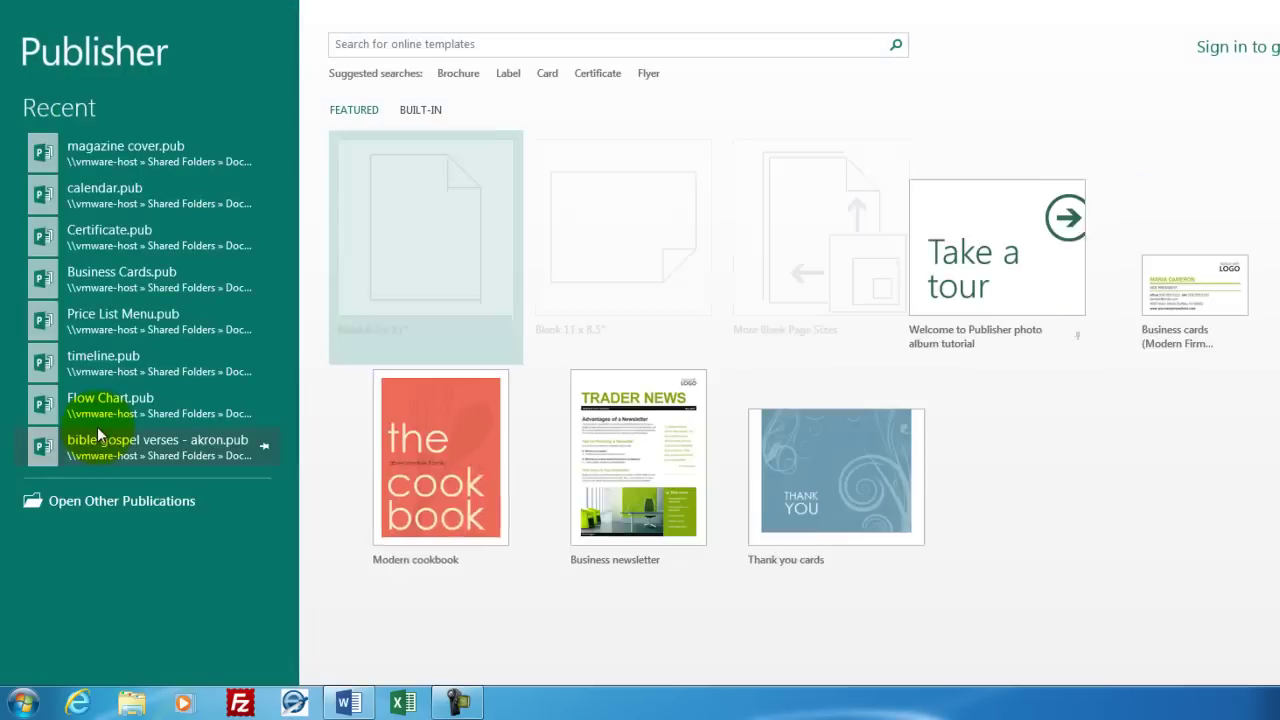
{"action": "left_click", "coordinate": [394, 276]}
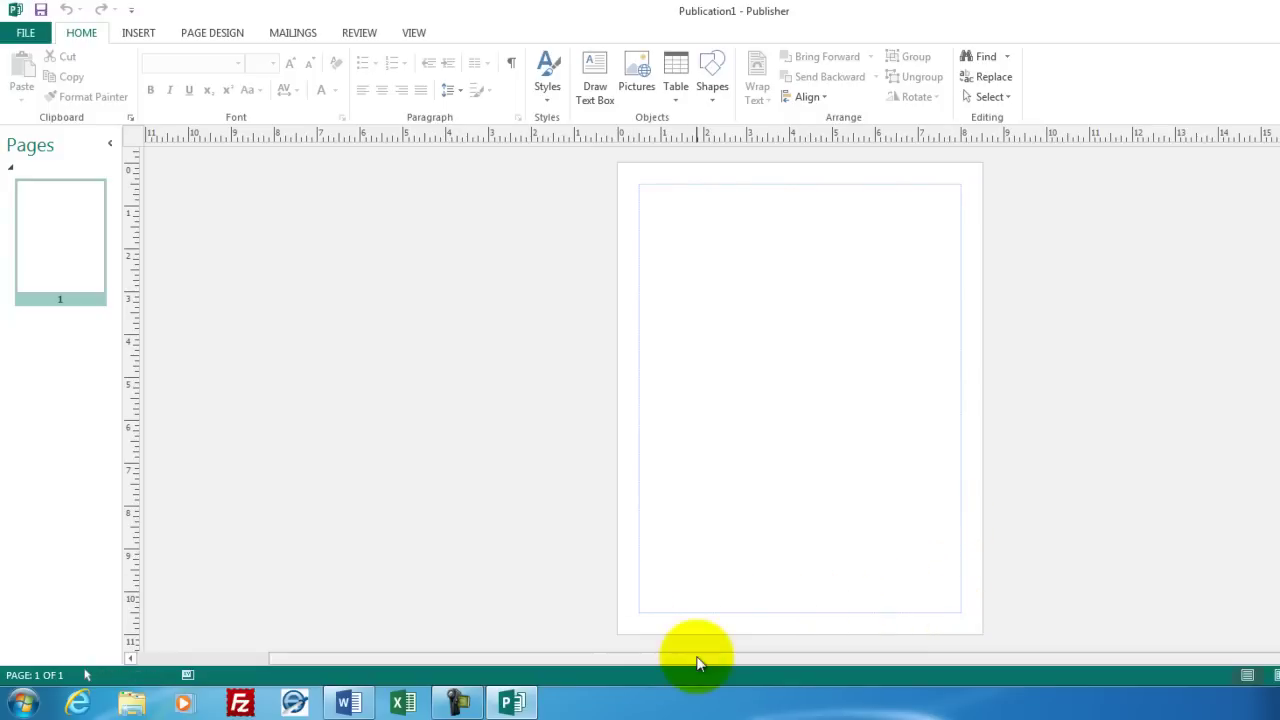
Step: Draw a text box about 6.85 x 2.90 in at the page's upper margin and enter the filler text "Asdfasdf asdfa asdf"
{"action": "left_click", "coordinate": [600, 78]}
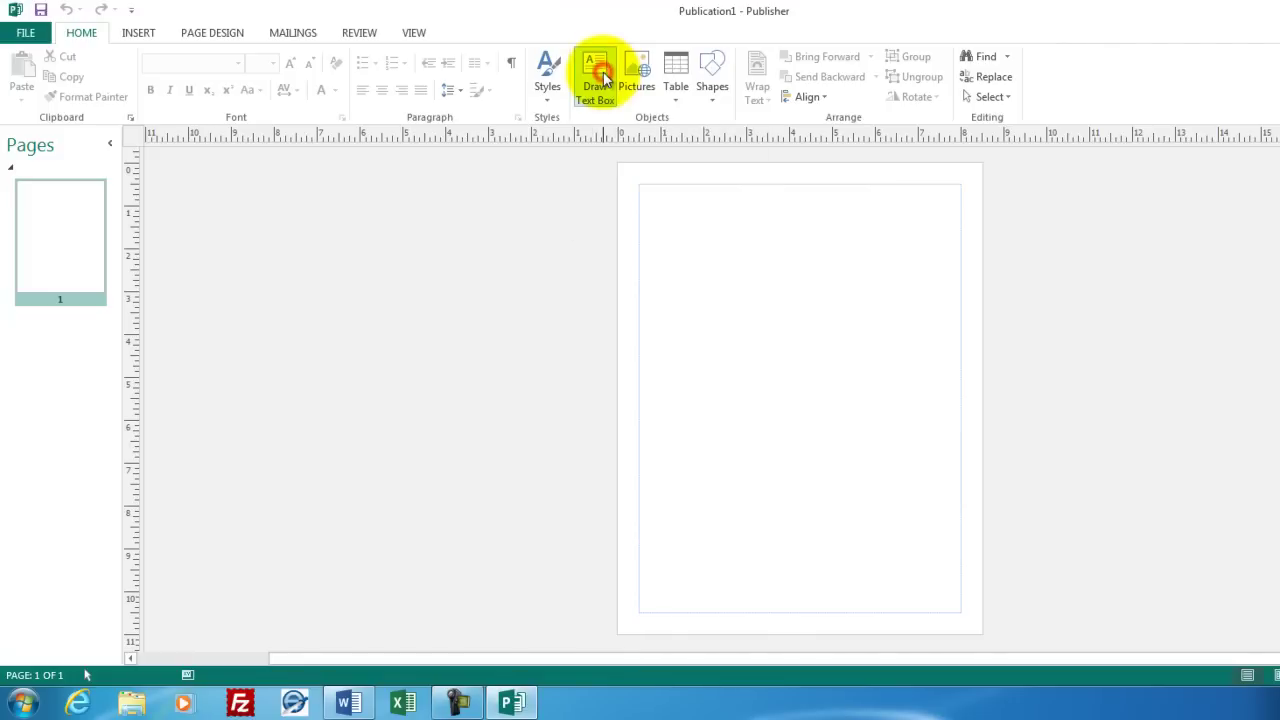
{"action": "left_click_drag", "start_coordinate": [640, 184], "coordinate": [936, 312]}
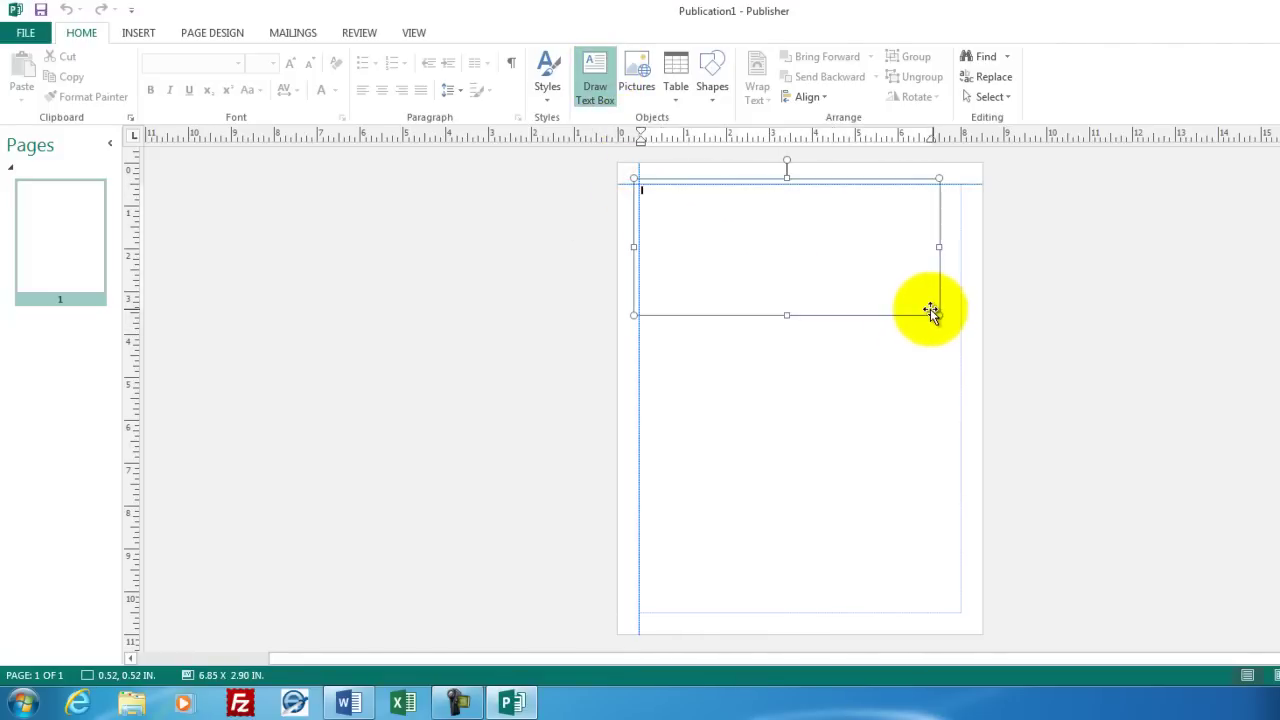
{"action": "type", "text": "asdfasdf asdf asdf"}
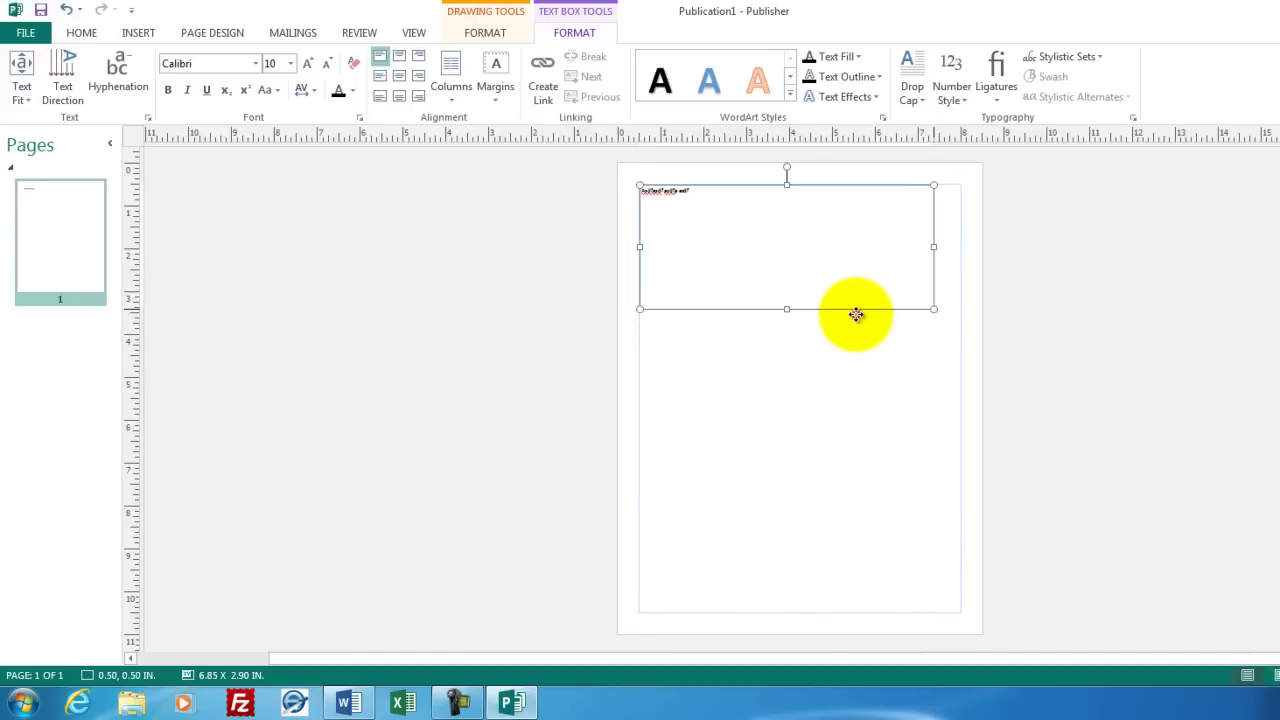
Step: Shrink the text box to about 2.21 x 1.52 in and move it to the page's upper right corner
{"action": "left_click_drag", "start_coordinate": [856, 318], "coordinate": [840, 436]}
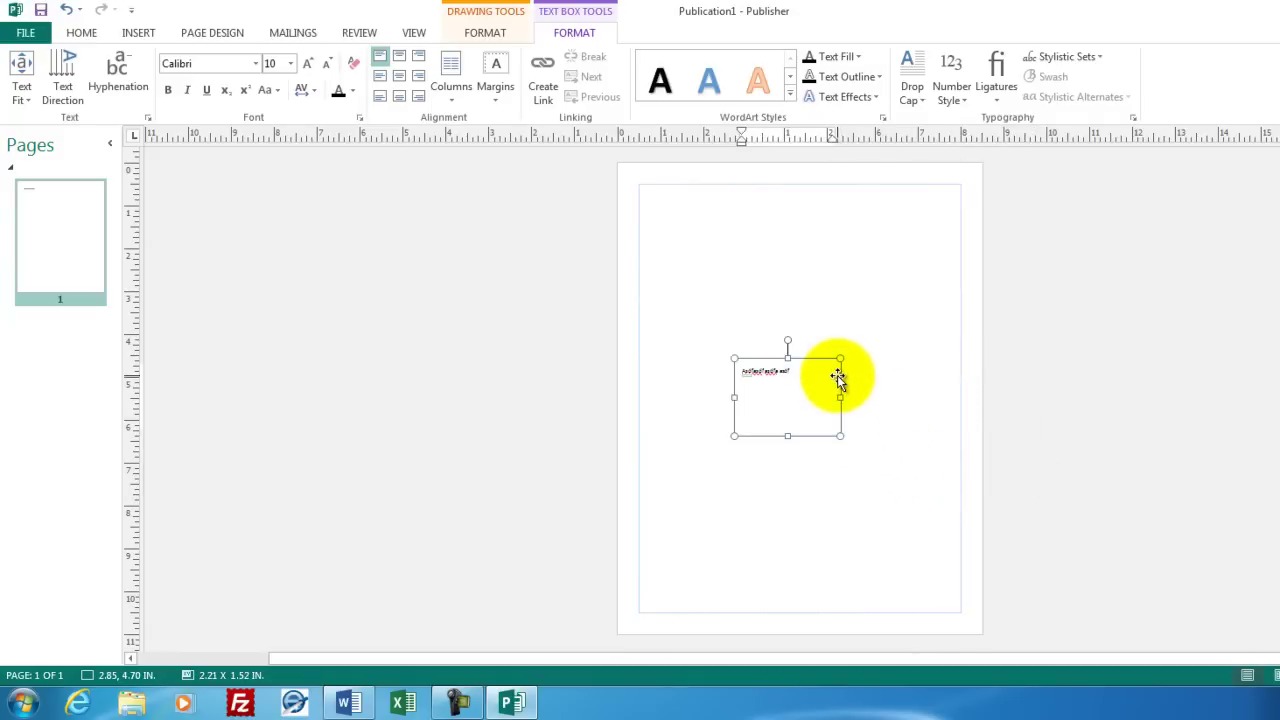
{"action": "left_click_drag", "start_coordinate": [841, 377], "coordinate": [949, 236]}
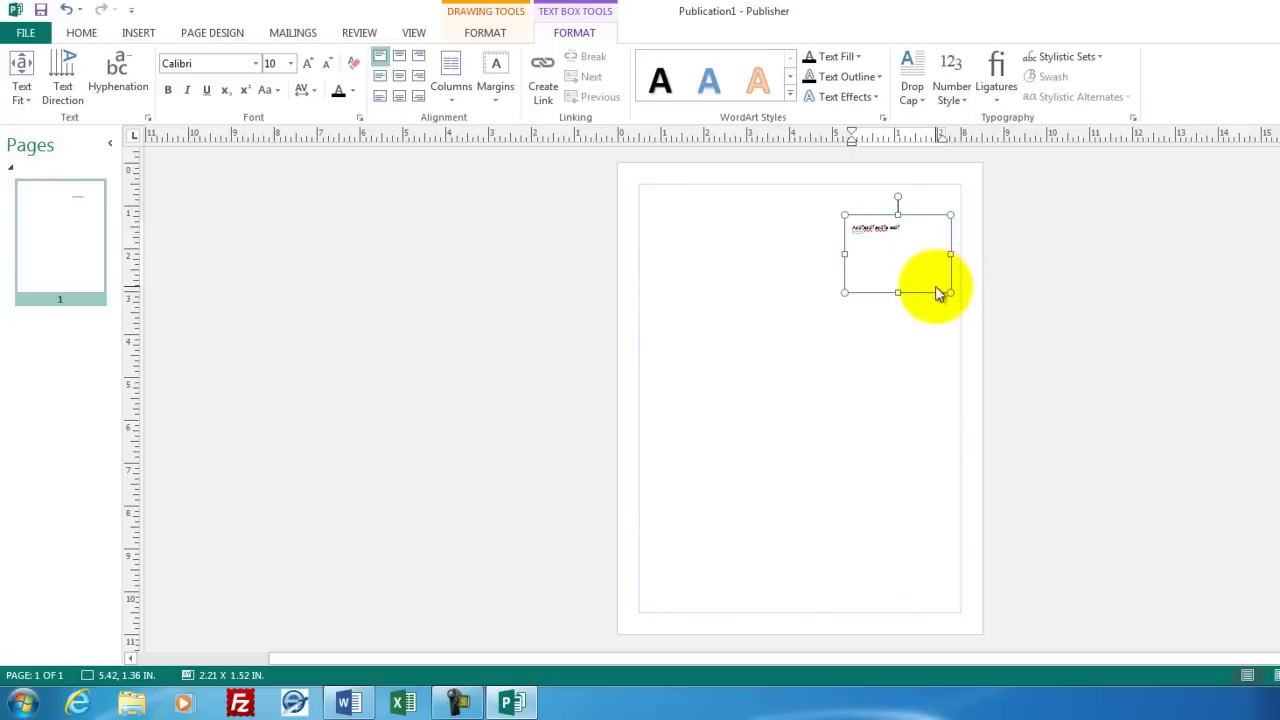
{"action": "left_click", "coordinate": [618, 355]}
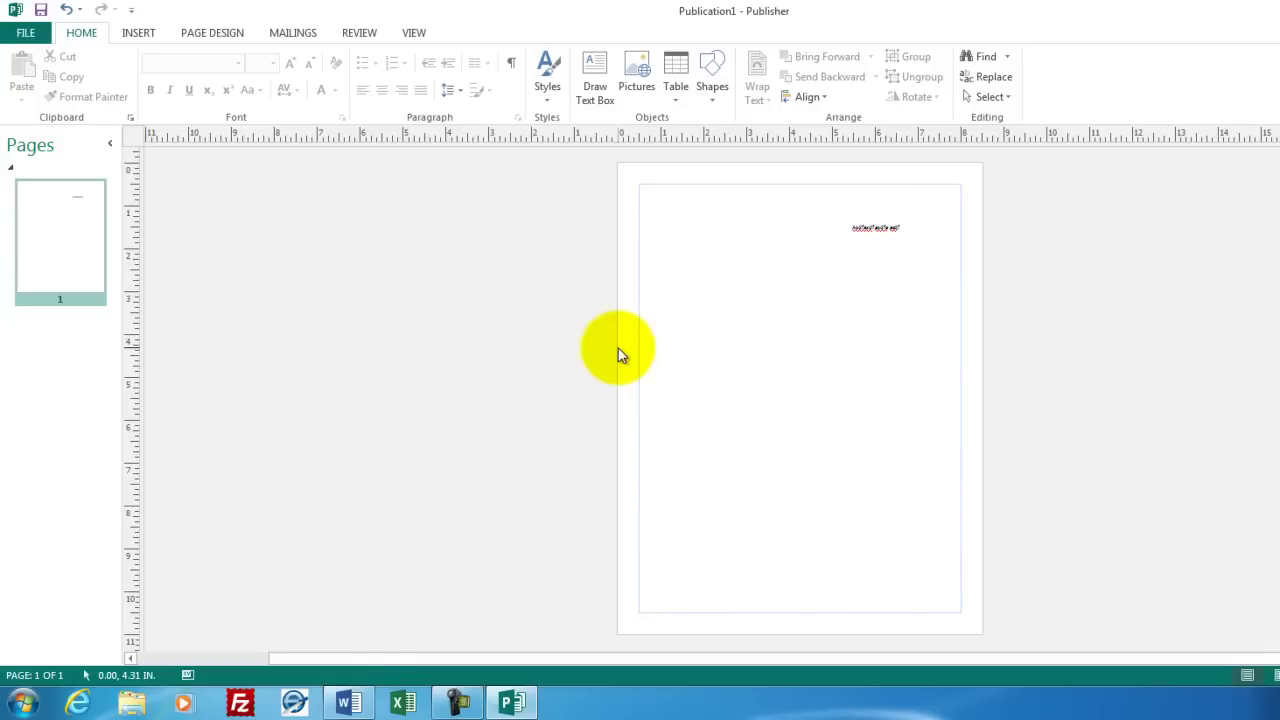
Step: Switch to Internet Explorer, maximize its window and go to google.com
{"action": "left_click", "coordinate": [94, 708]}
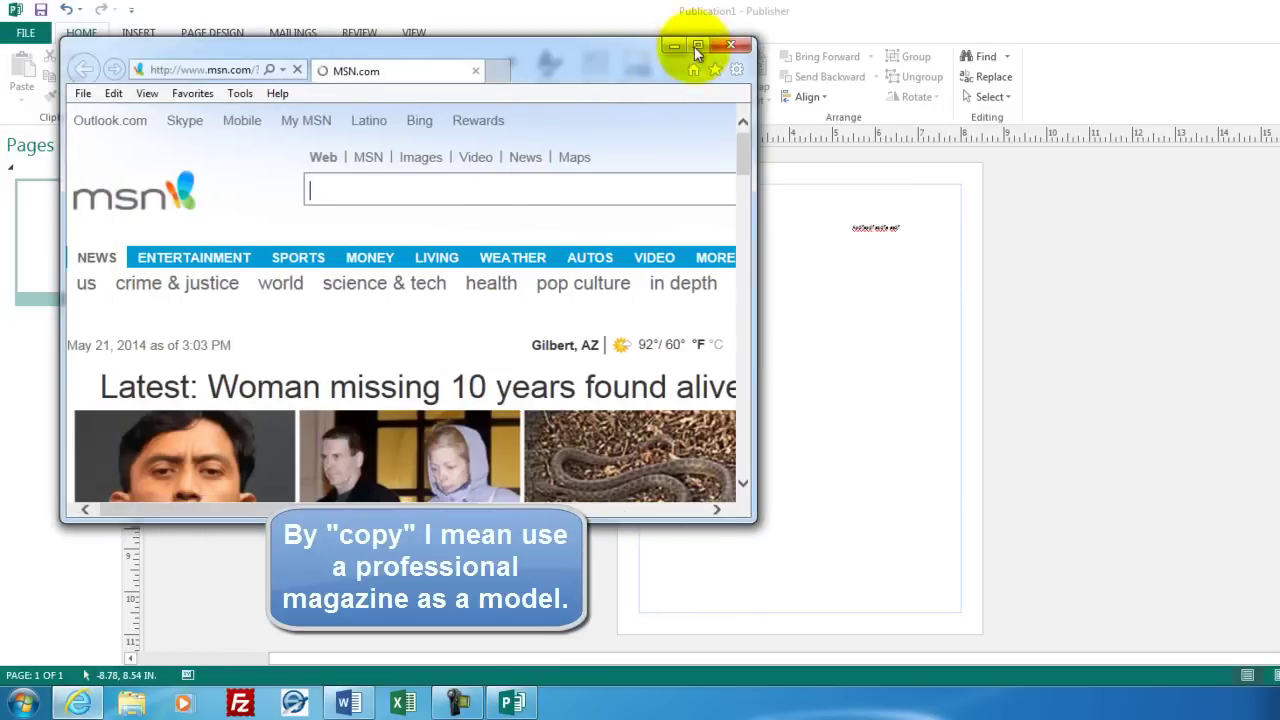
{"action": "left_click", "coordinate": [697, 46]}
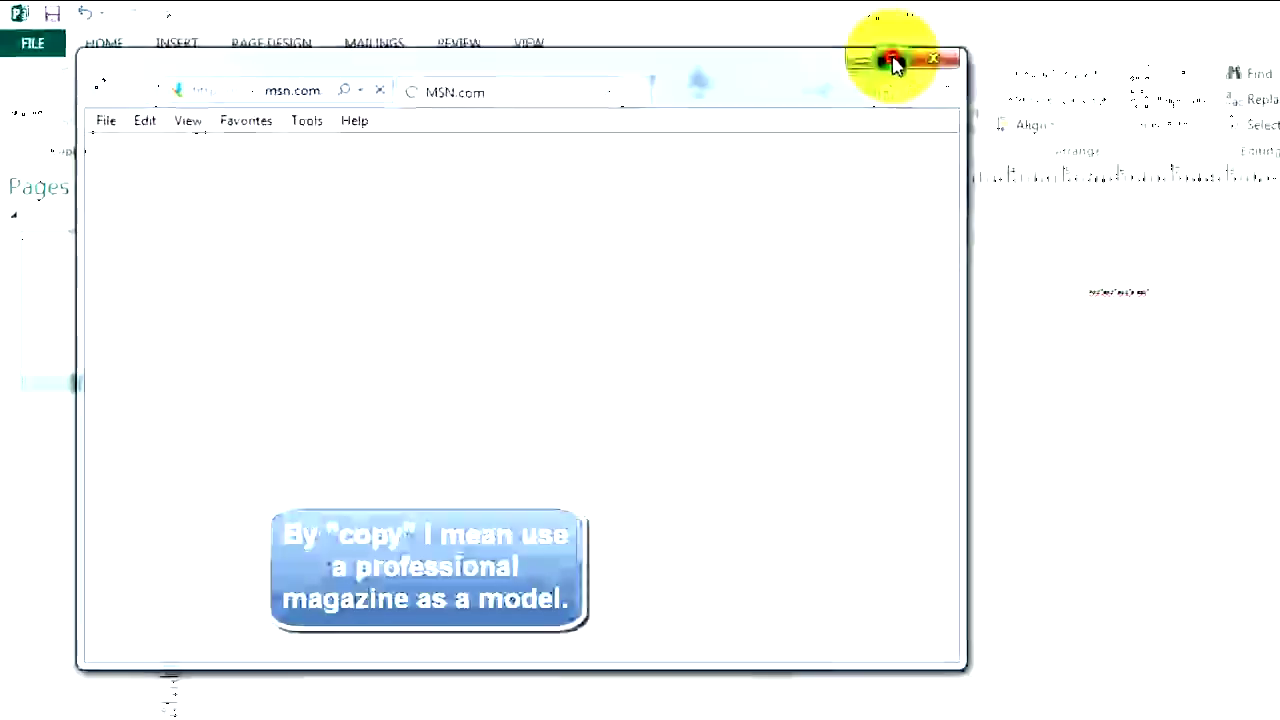
{"action": "left_click", "coordinate": [580, 57]}
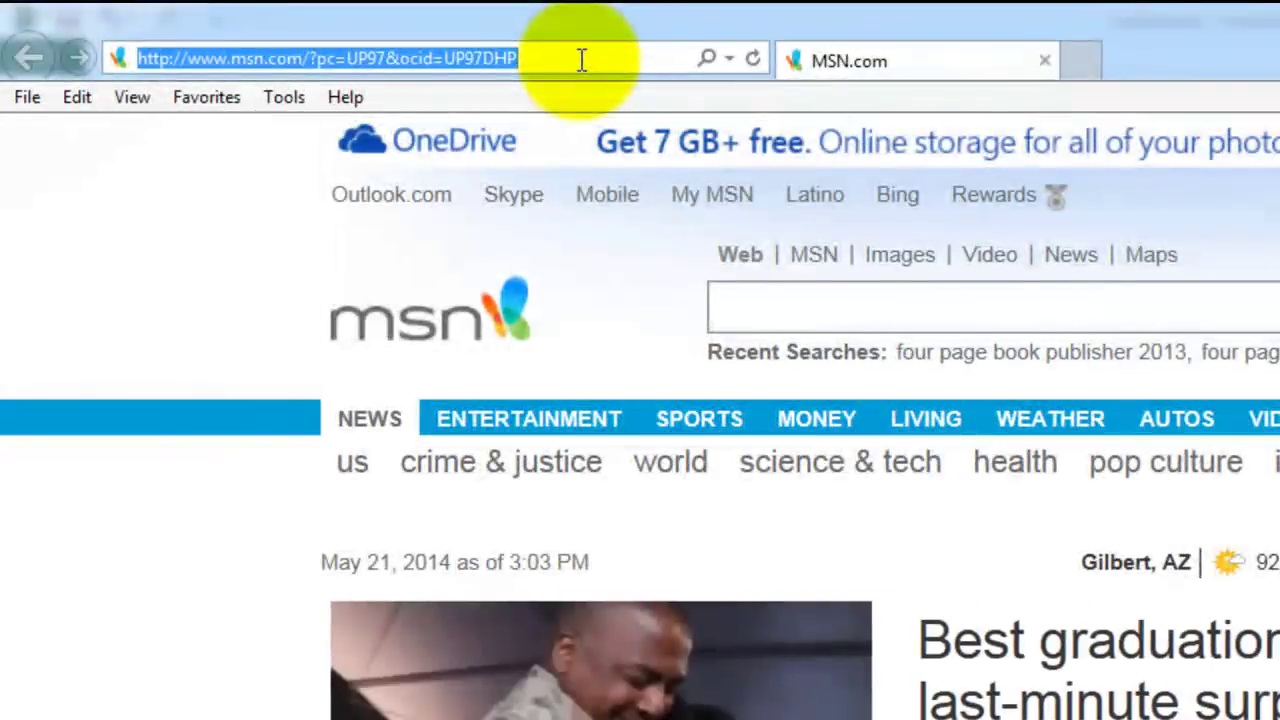
{"action": "type", "text": "goog"}
{"action": "key", "text": "BackSpace"}
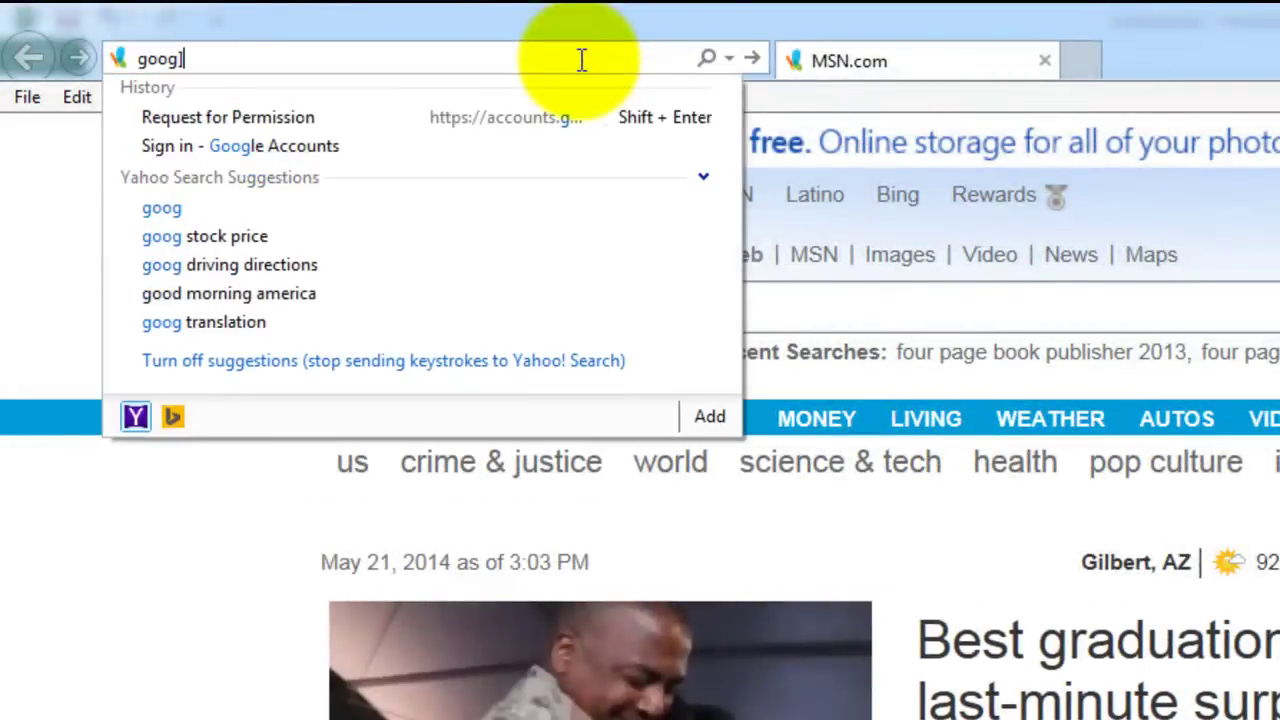
{"action": "key", "text": "shift+Return"}
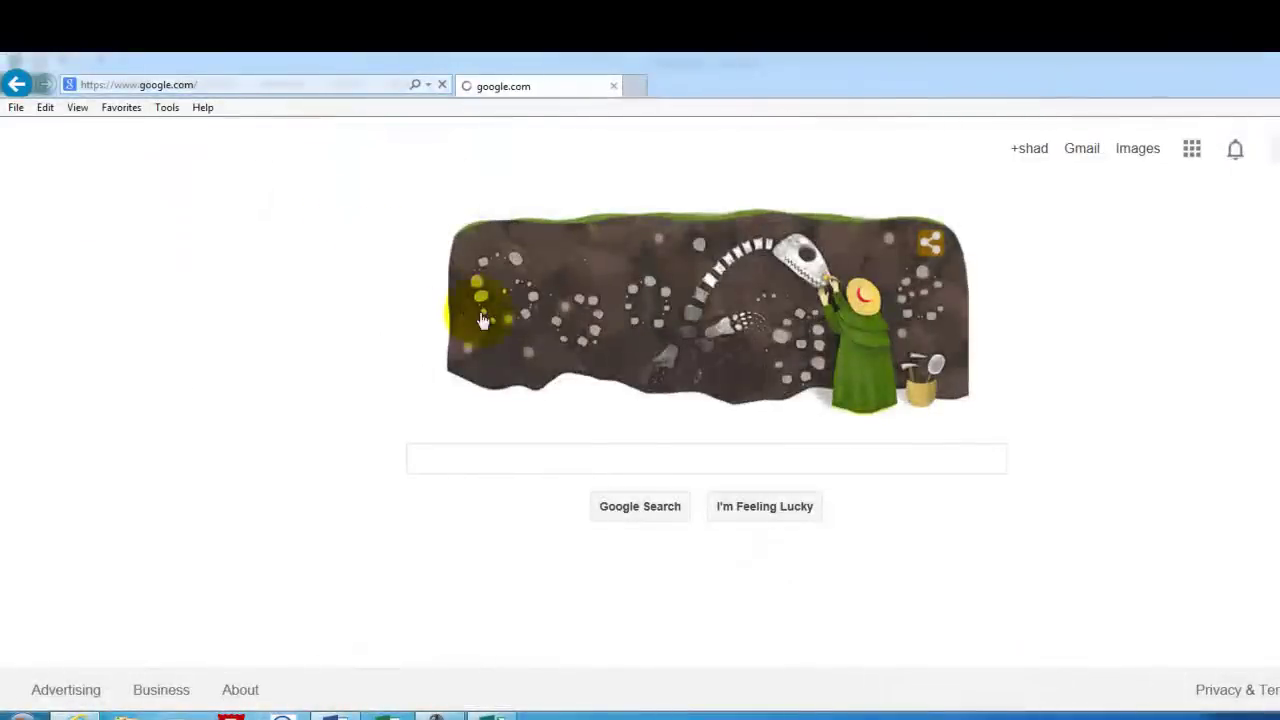
Step: Search Google for "business magazine" and show the image results
{"action": "type", "text": "b"}
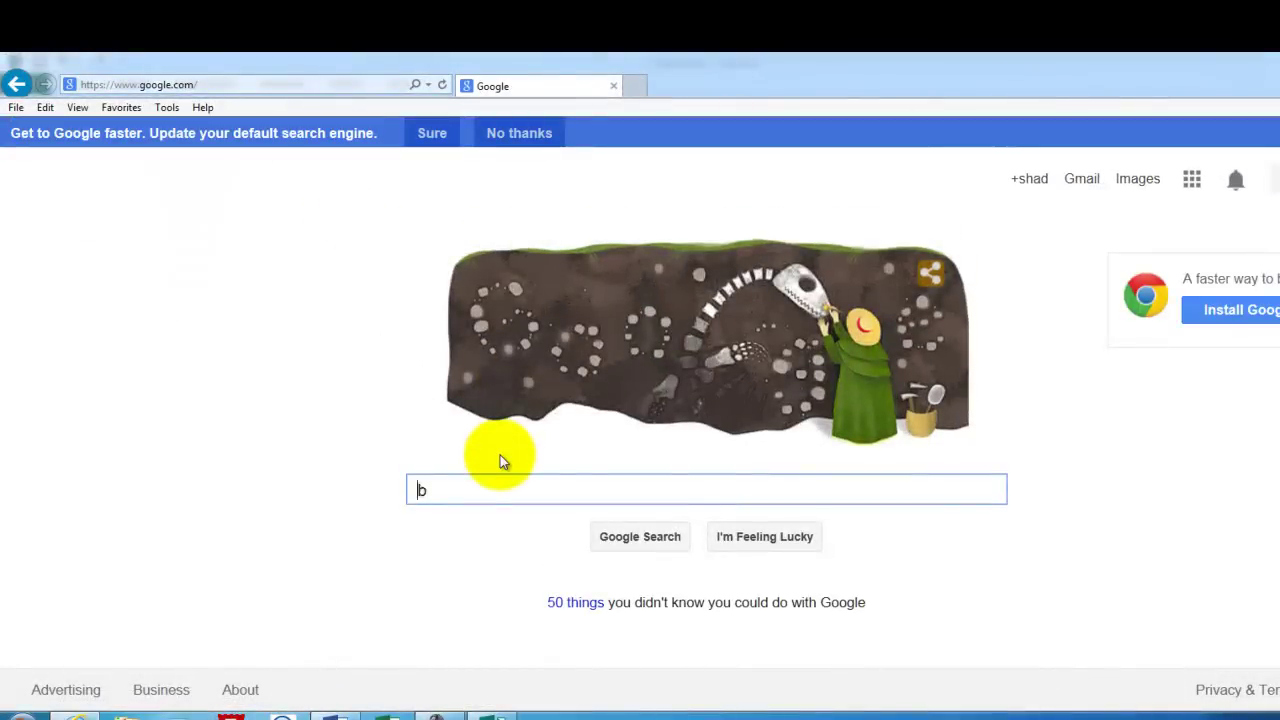
{"action": "type", "text": "us"}
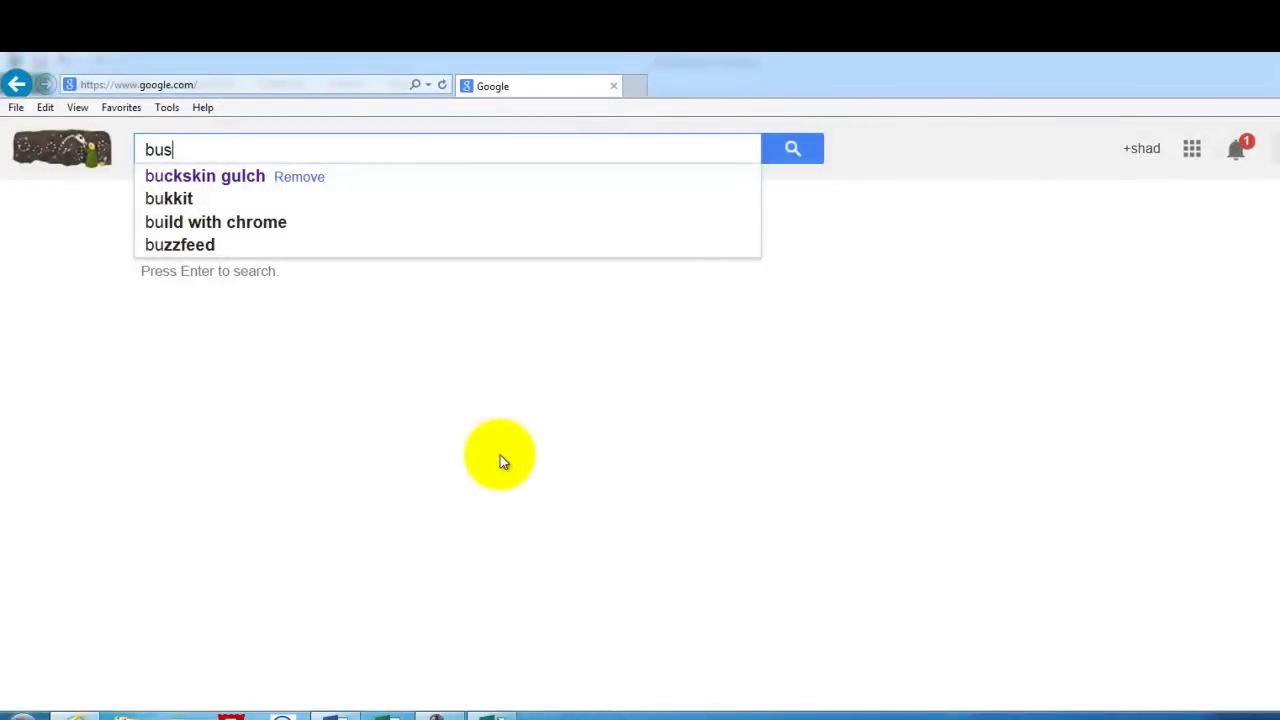
{"action": "type", "text": "iness magazine"}
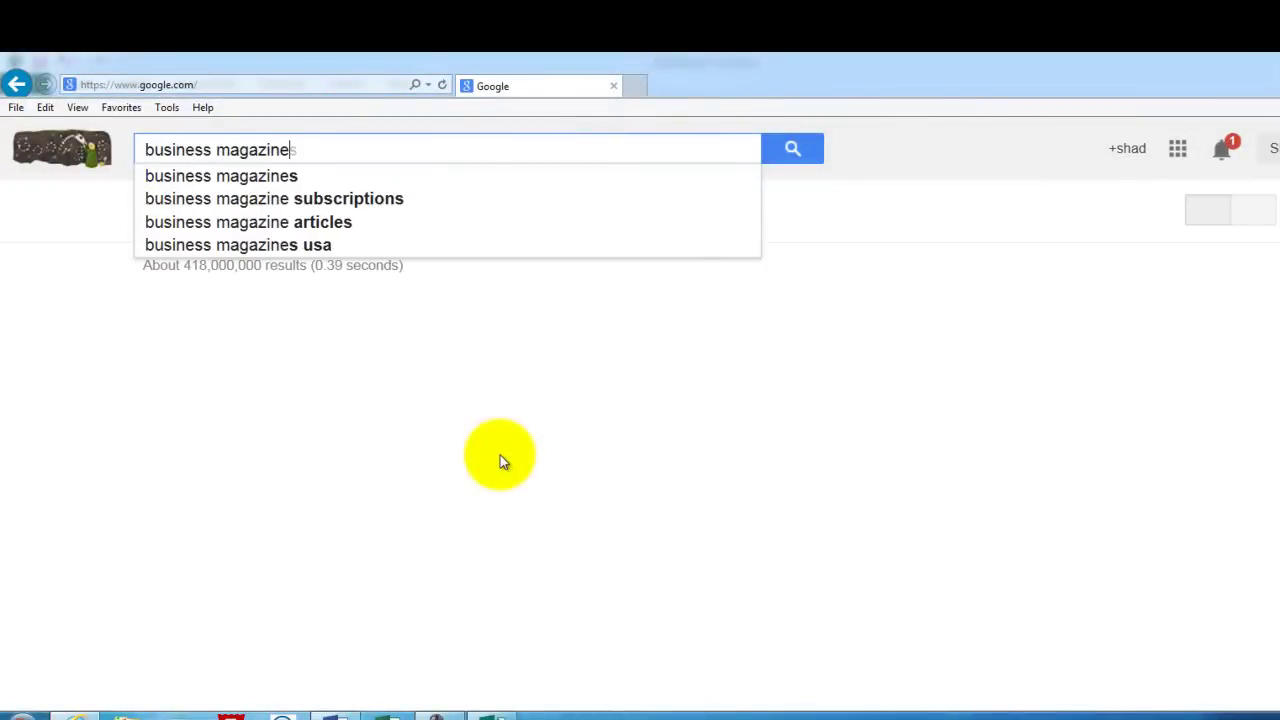
{"action": "key", "text": "Return"}
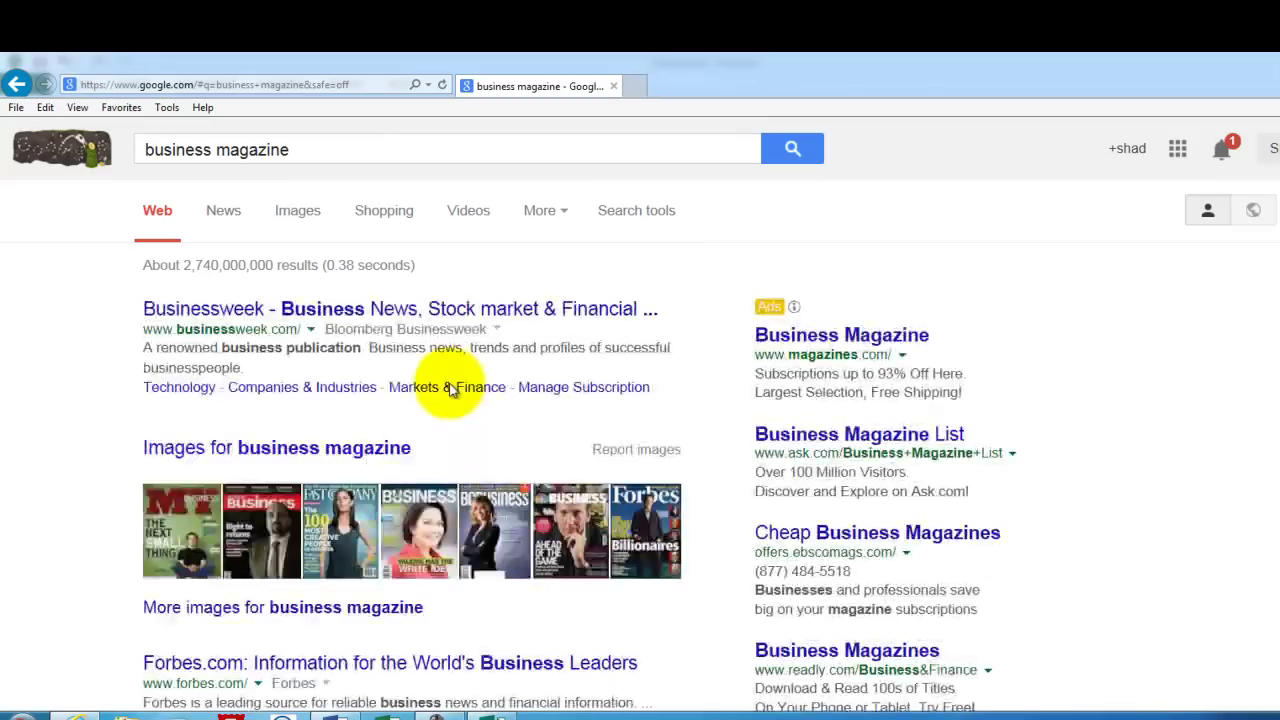
{"action": "left_click", "coordinate": [297, 215]}
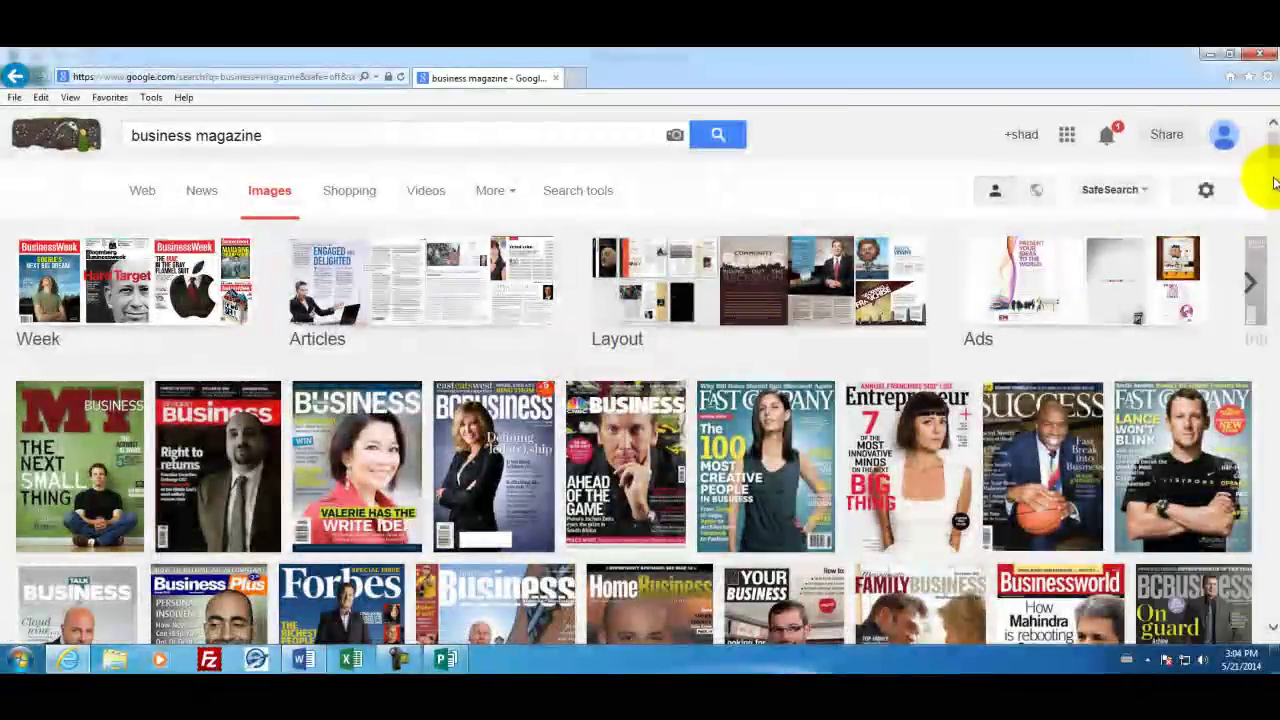
Step: Find the Forbes Africa "Power Builder" cover among the image results, open its preview and copy the picture
{"action": "scroll", "coordinate": [1275, 183], "scroll_direction": "down", "scroll_amount": 5}
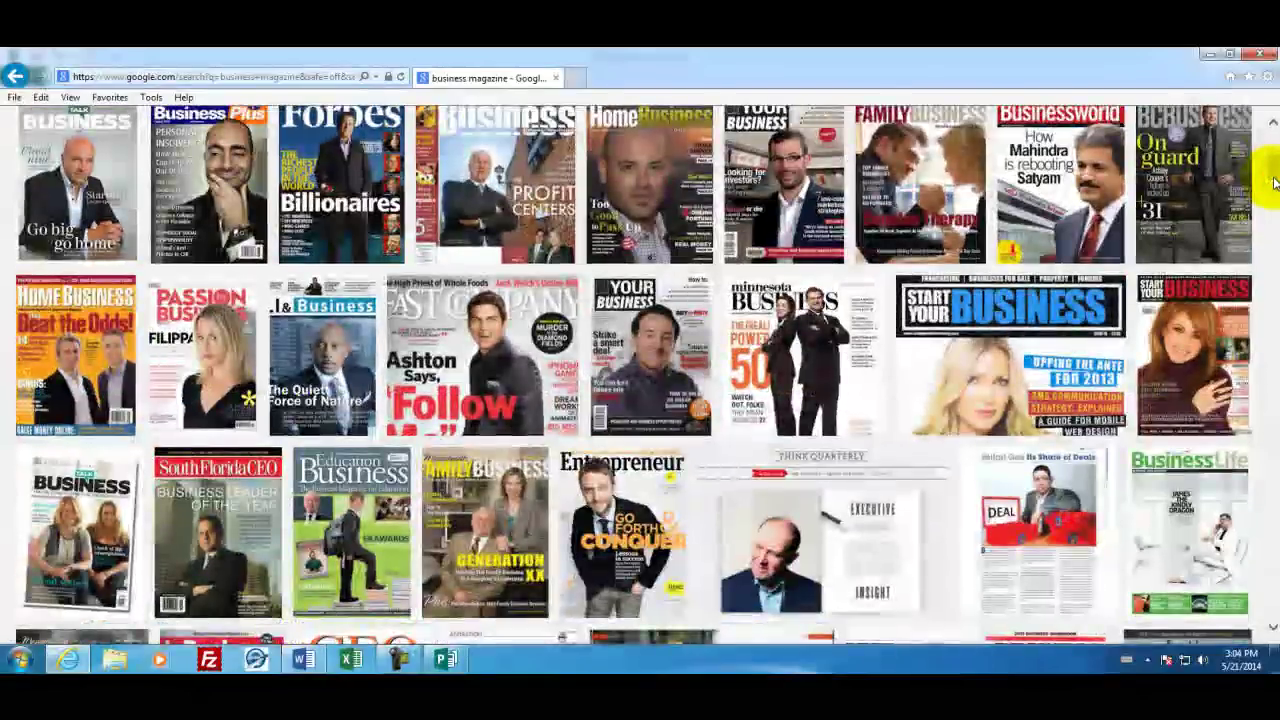
{"action": "scroll", "coordinate": [290, 437], "scroll_direction": "down", "scroll_amount": 5}
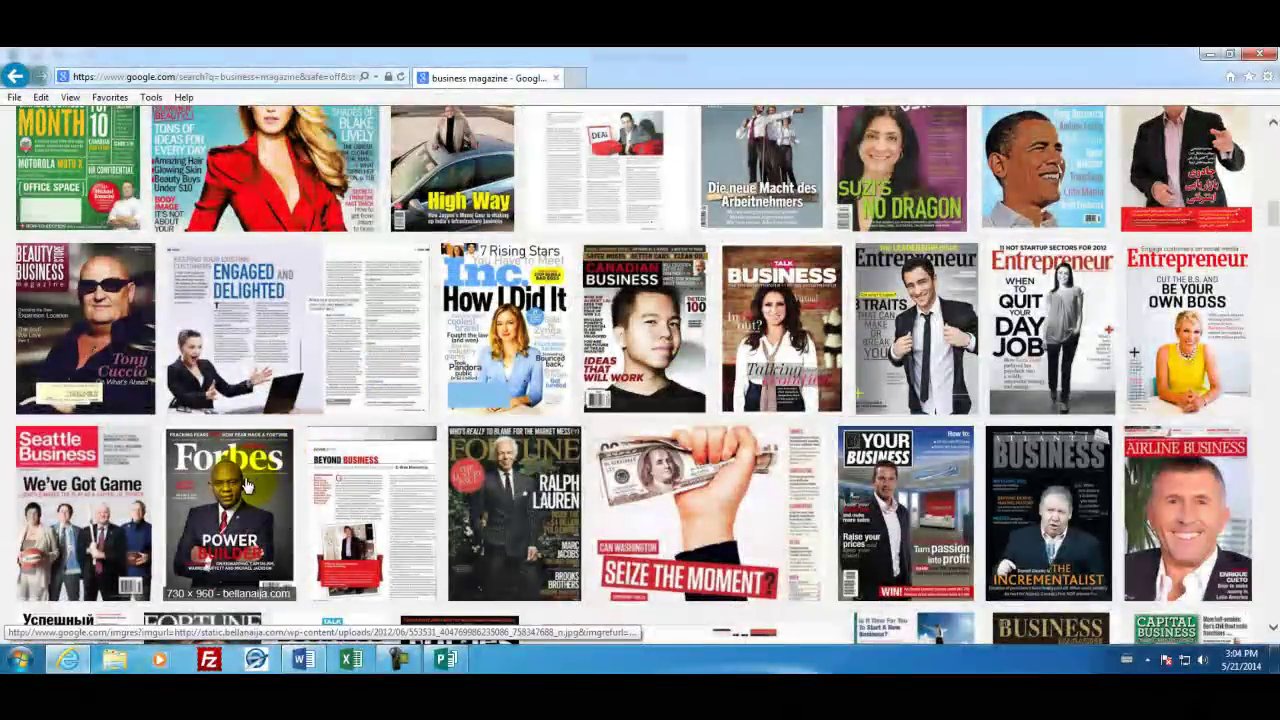
{"action": "left_click", "coordinate": [247, 485]}
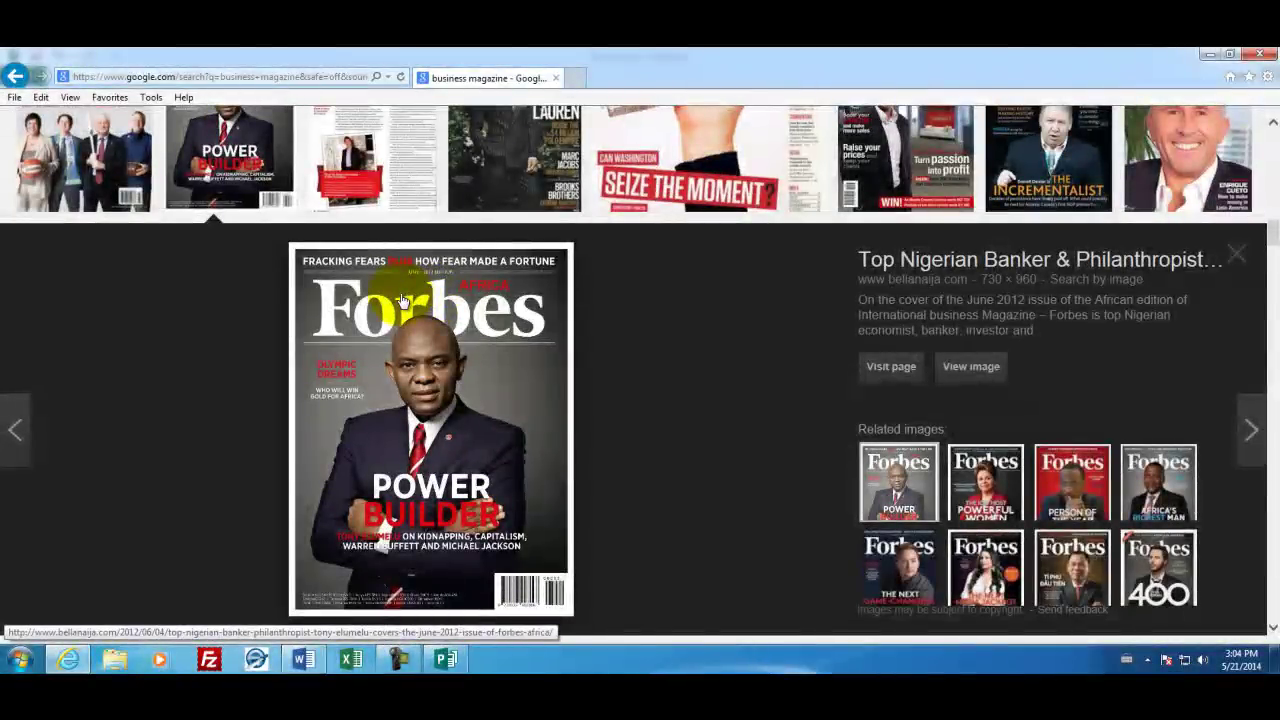
{"action": "right_click", "coordinate": [402, 300]}
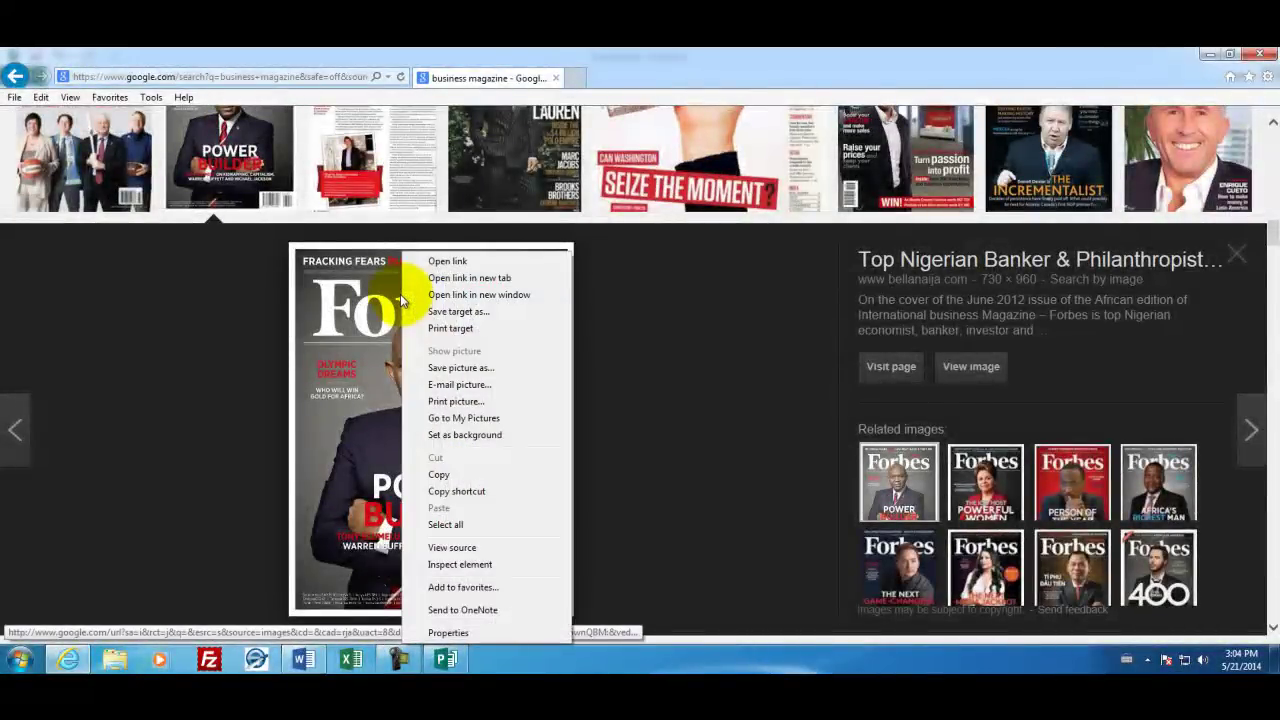
{"action": "left_click", "coordinate": [438, 476]}
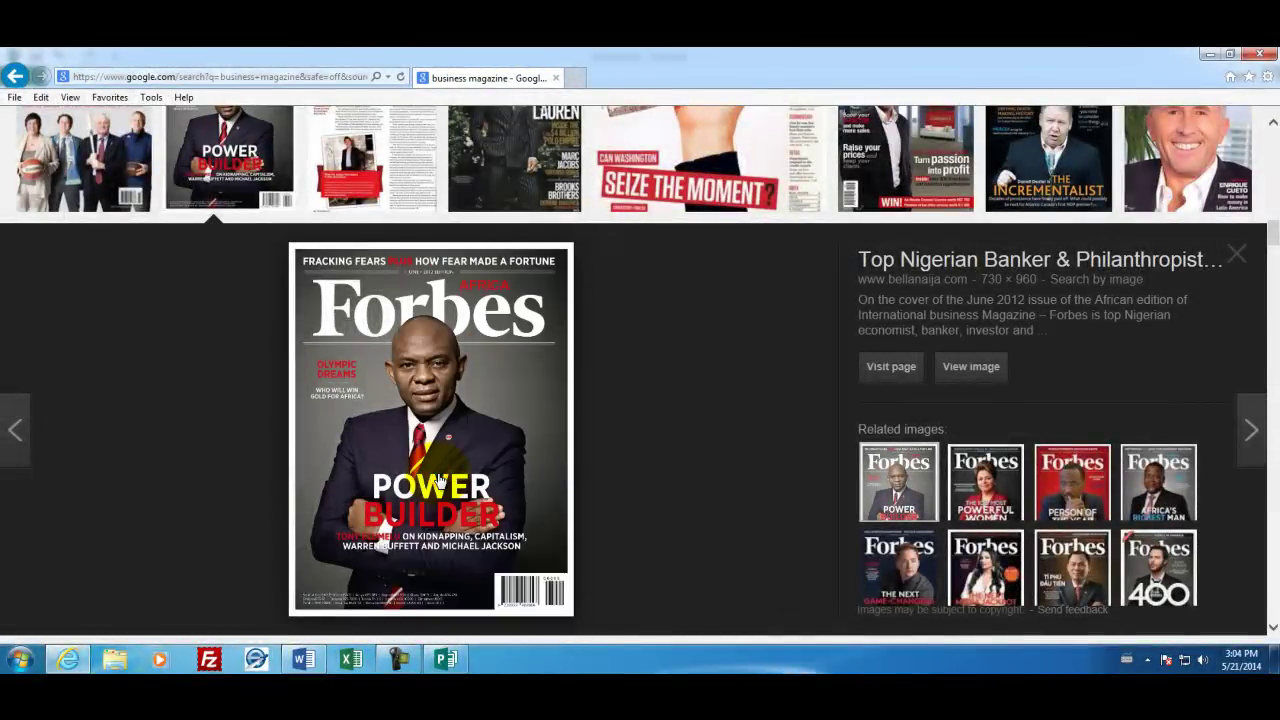
Step: Switch back to Publisher, paste the copied Forbes cover and place it on the scratch area just left of the page
{"action": "left_click", "coordinate": [434, 659]}
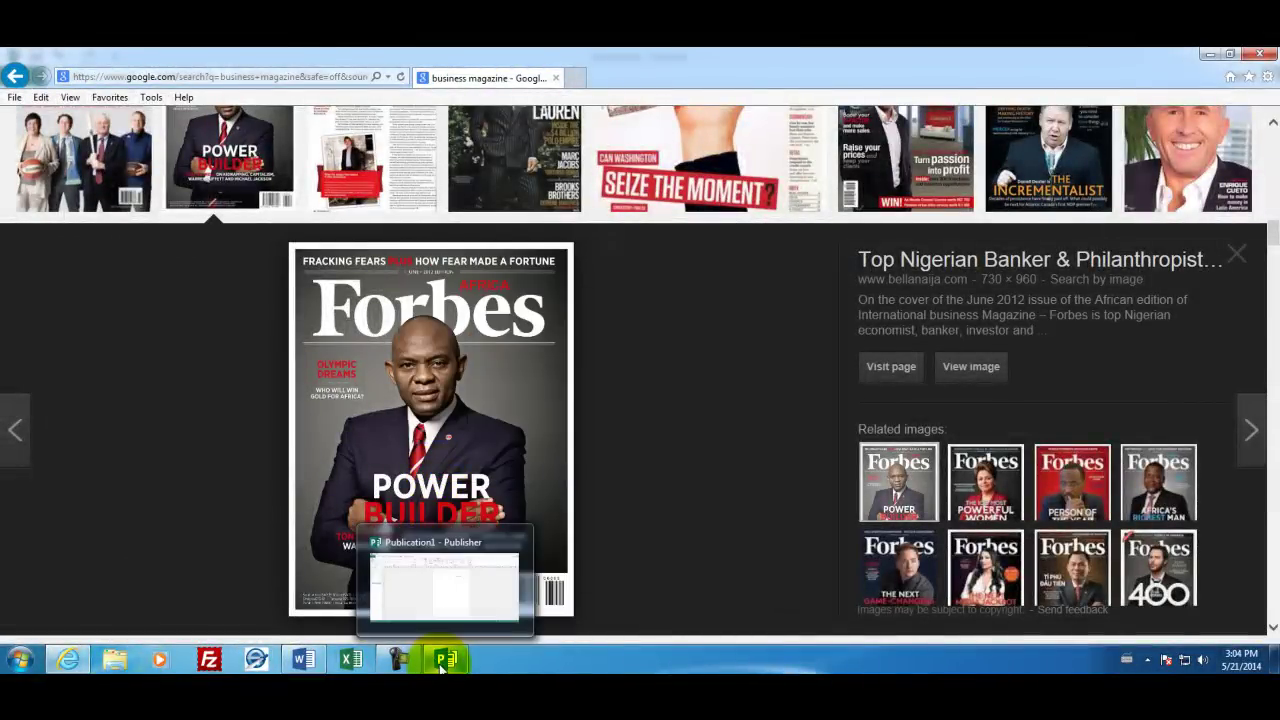
{"action": "left_click", "coordinate": [441, 662]}
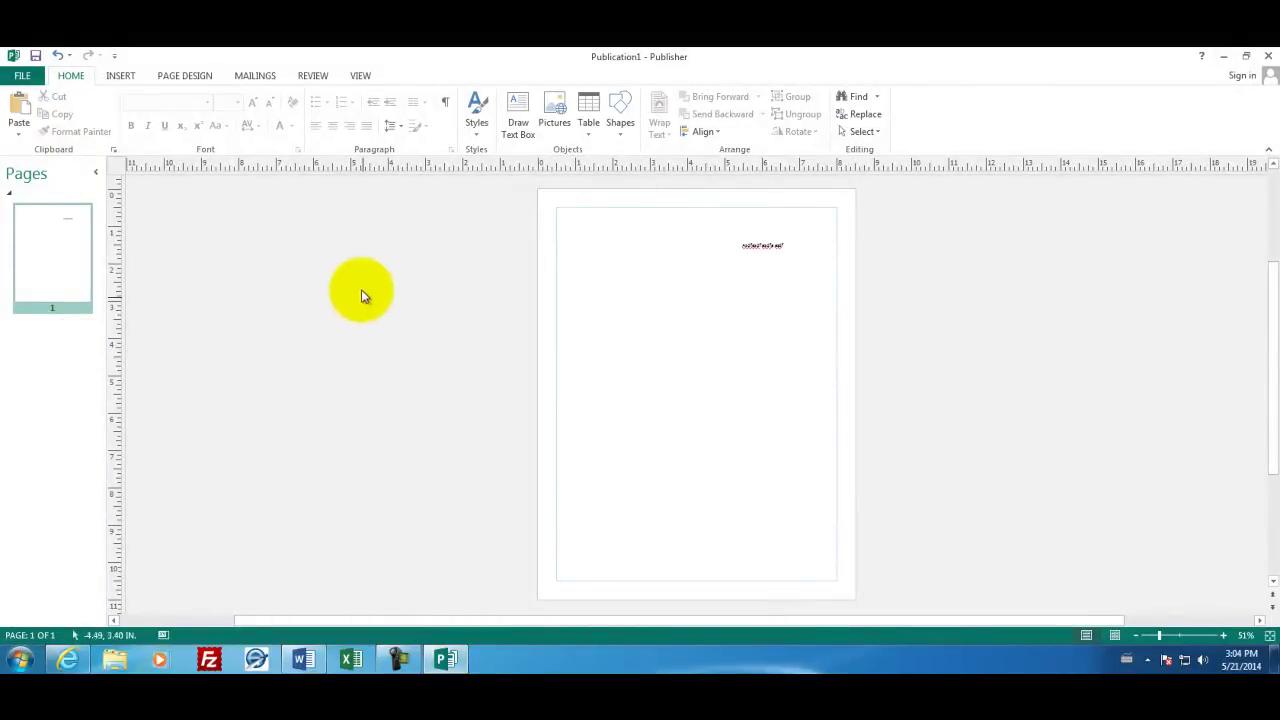
{"action": "right_click", "coordinate": [469, 232]}
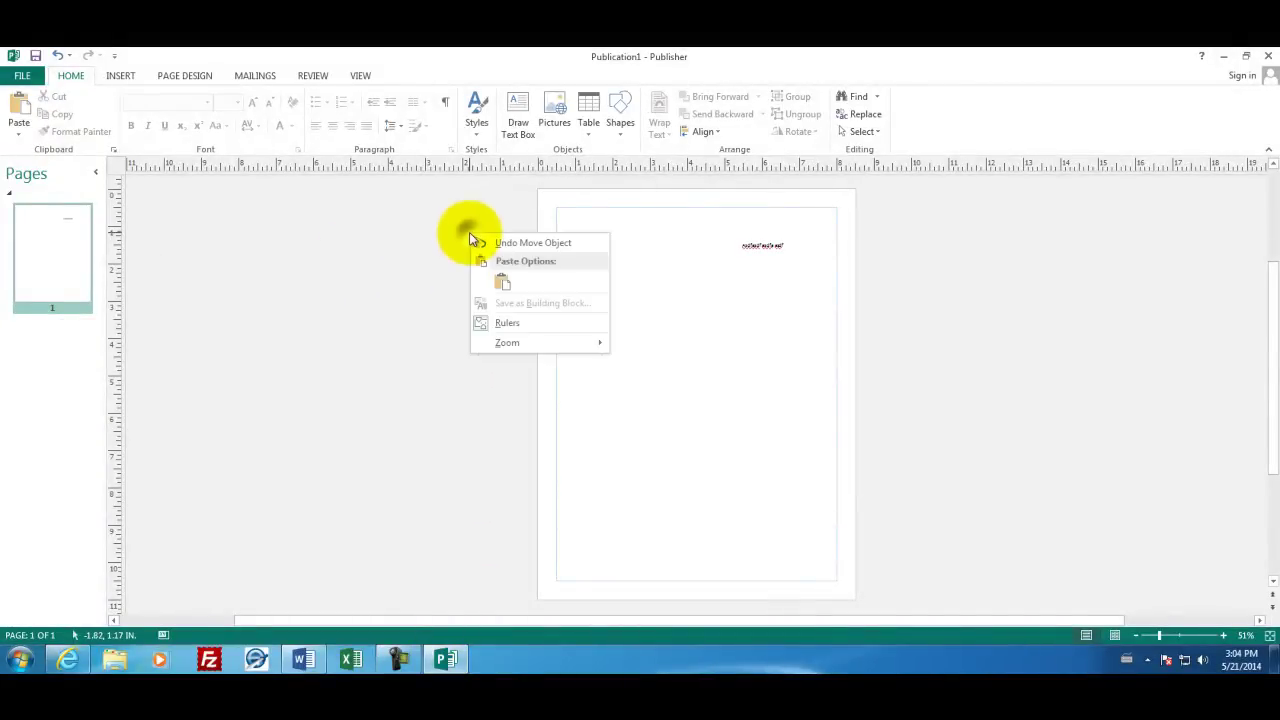
{"action": "left_click", "coordinate": [500, 282]}
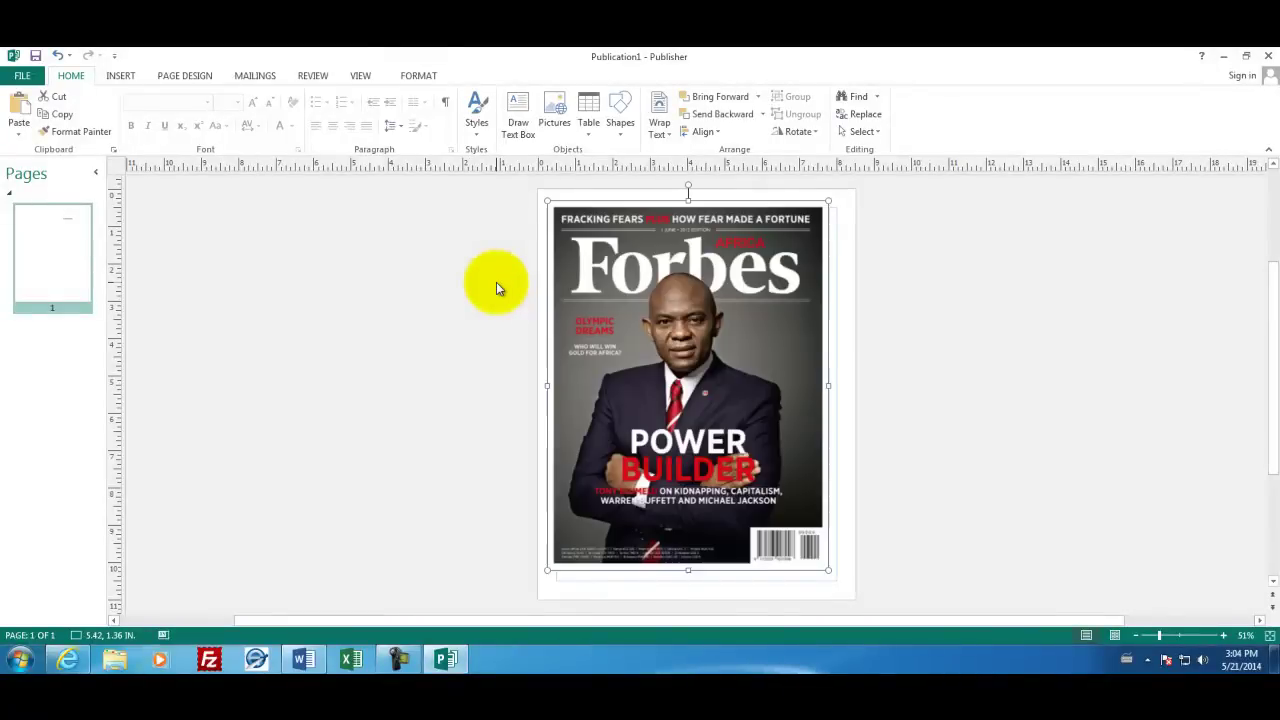
{"action": "left_click_drag", "start_coordinate": [649, 274], "coordinate": [343, 272]}
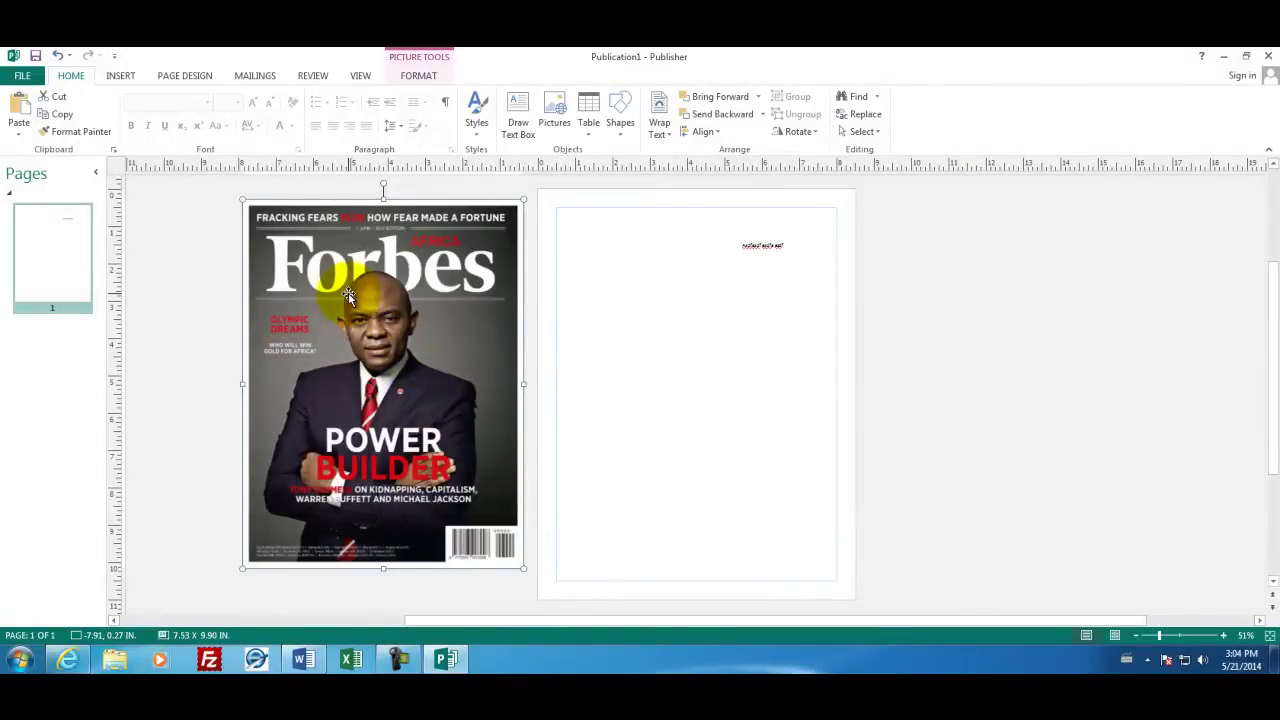
Step: Move the filler text box to the page's upper left margin and widen it to span the full width between the margins
{"action": "left_click", "coordinate": [748, 245]}
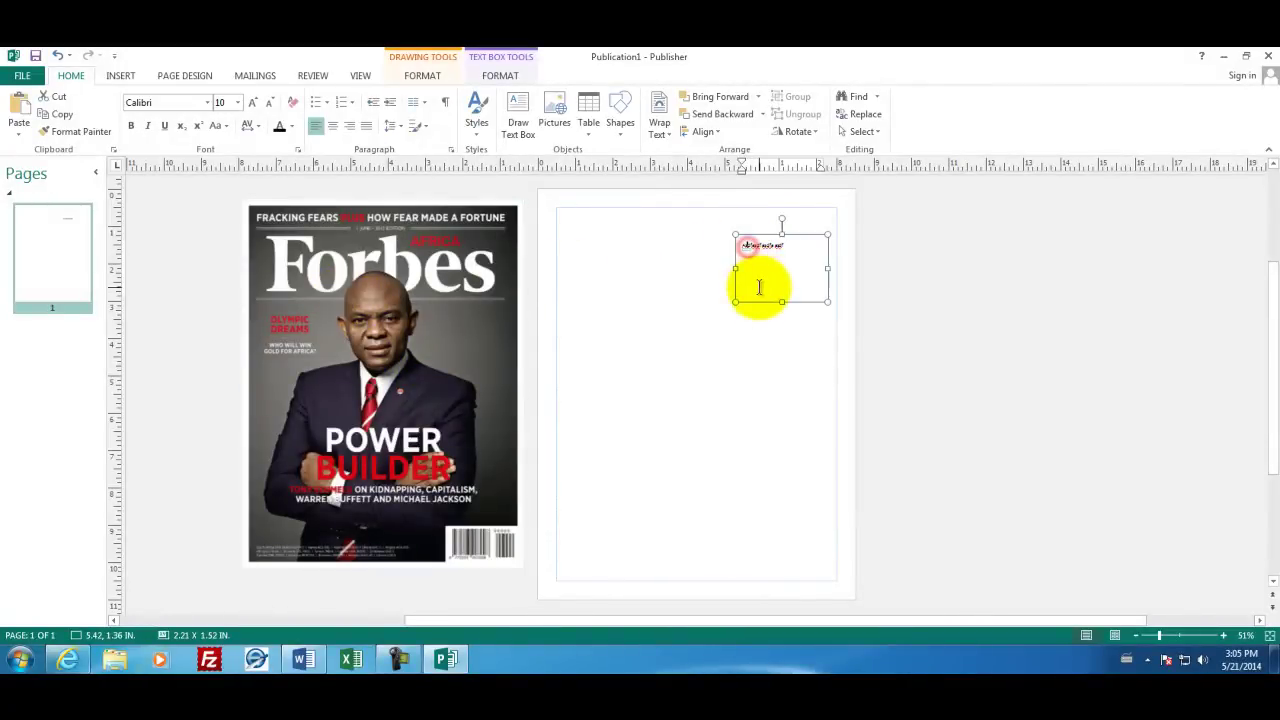
{"action": "left_click_drag", "start_coordinate": [760, 302], "coordinate": [582, 281]}
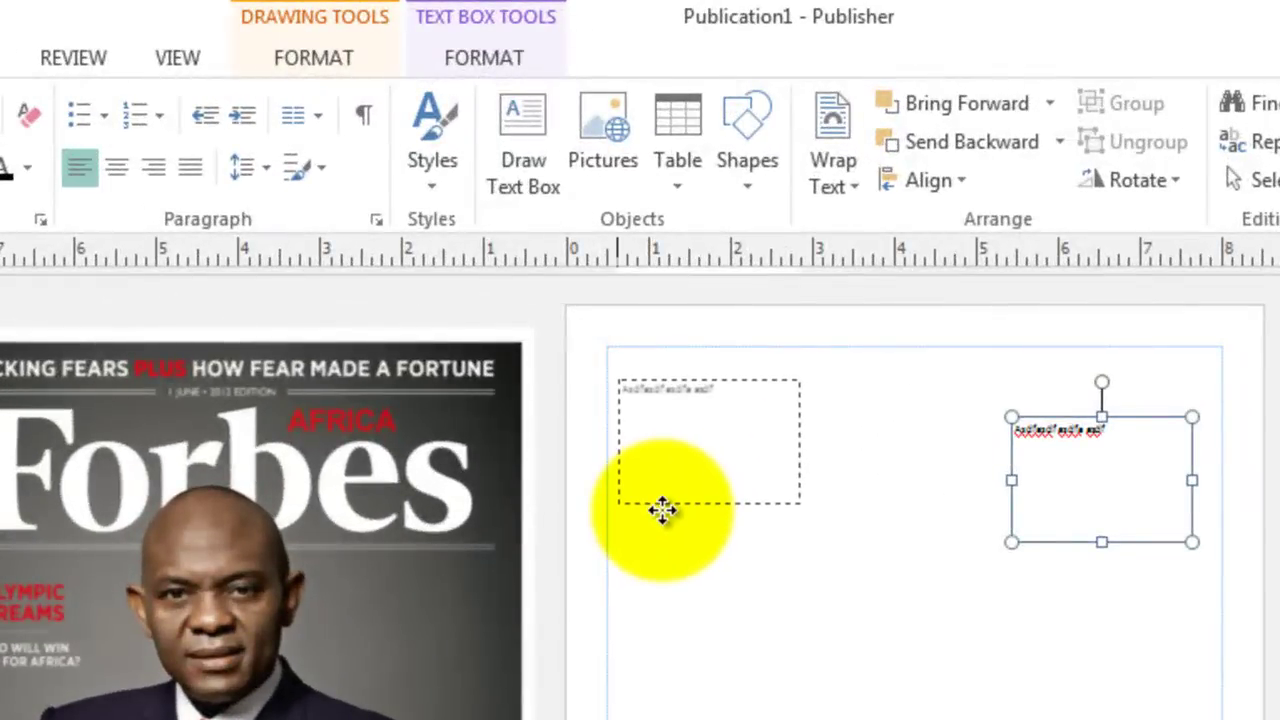
{"action": "left_click_drag", "start_coordinate": [662, 510], "coordinate": [665, 502]}
{"action": "left_click_drag", "start_coordinate": [803, 503], "coordinate": [1232, 538]}
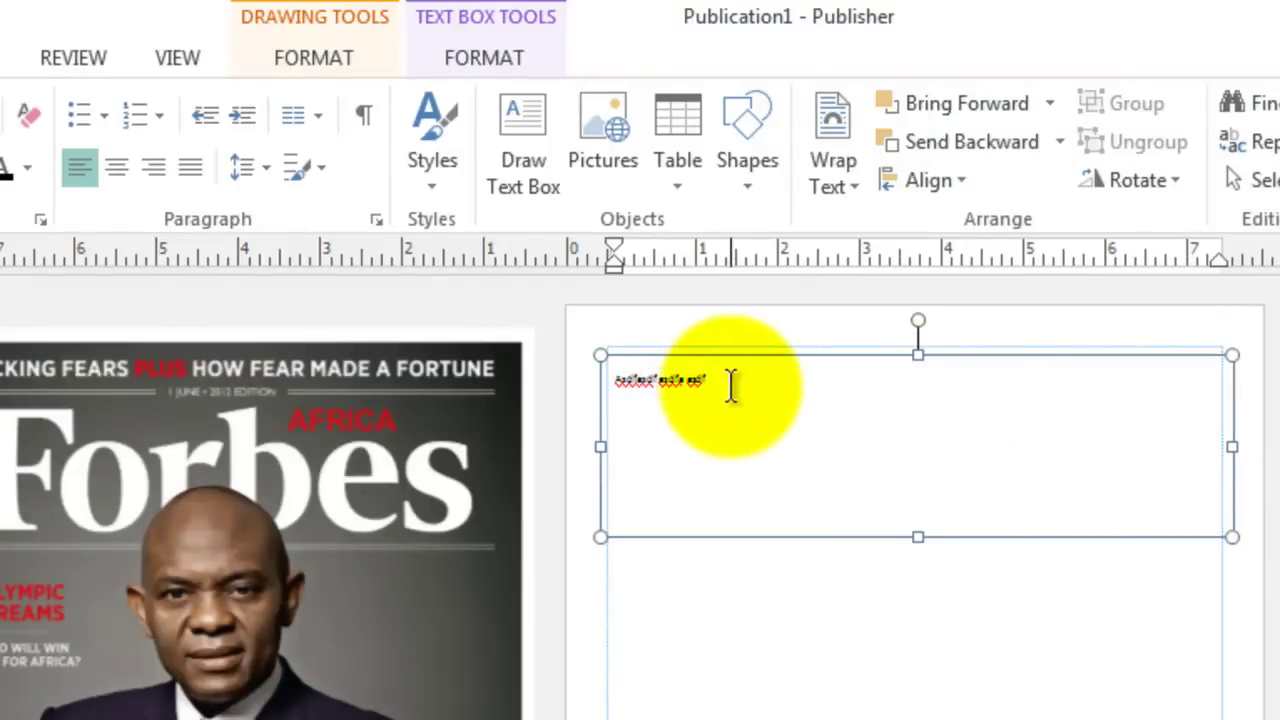
Step: Replace the filler text in the text box across the page's upper margin with "Forbes"
{"action": "left_click_drag", "start_coordinate": [731, 380], "coordinate": [614, 371]}
{"action": "key", "text": "Delete"}
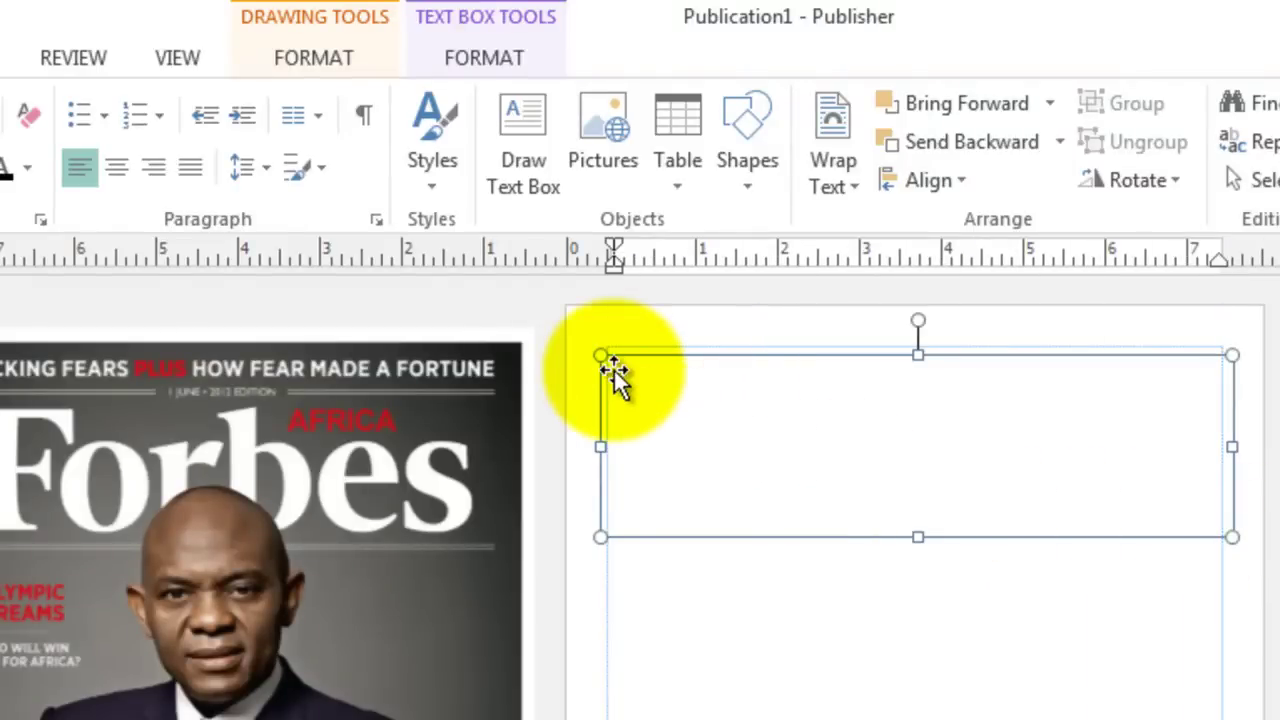
{"action": "type", "text": "Con"}
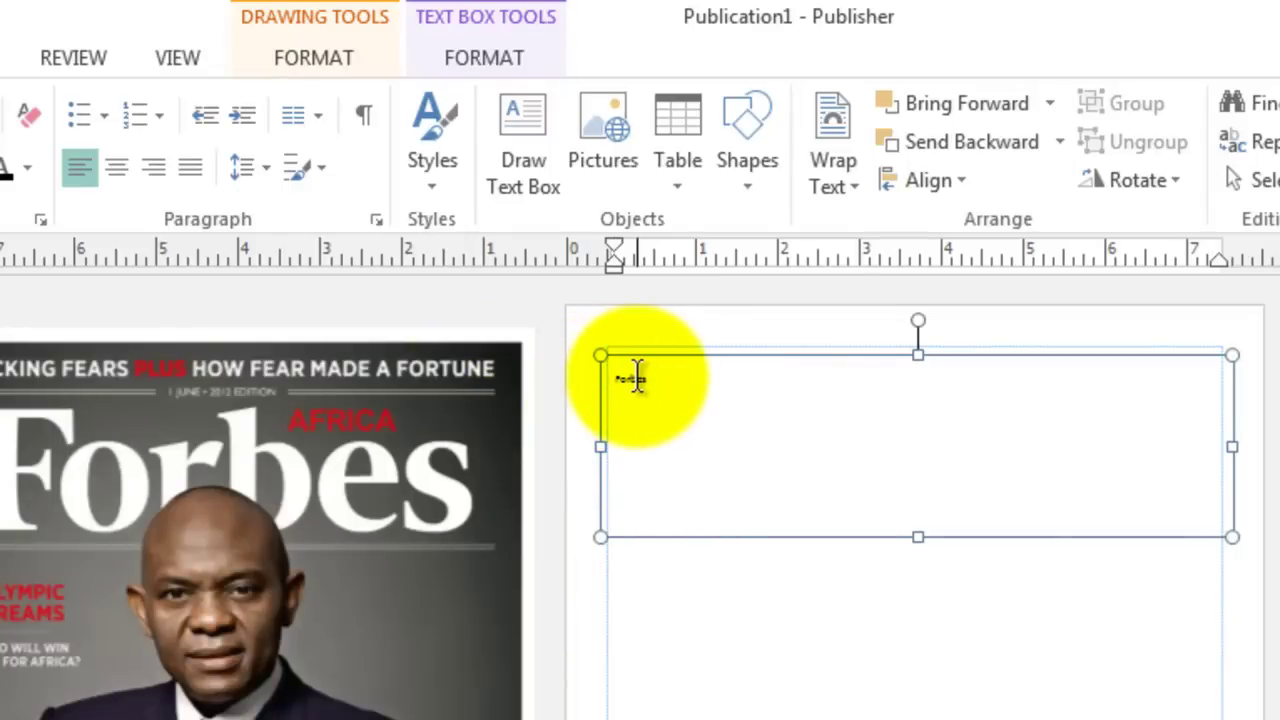
Step: Enlarge the "Forbes" title to 130 pt and center it in its text box
{"action": "double_click", "coordinate": [637, 378]}
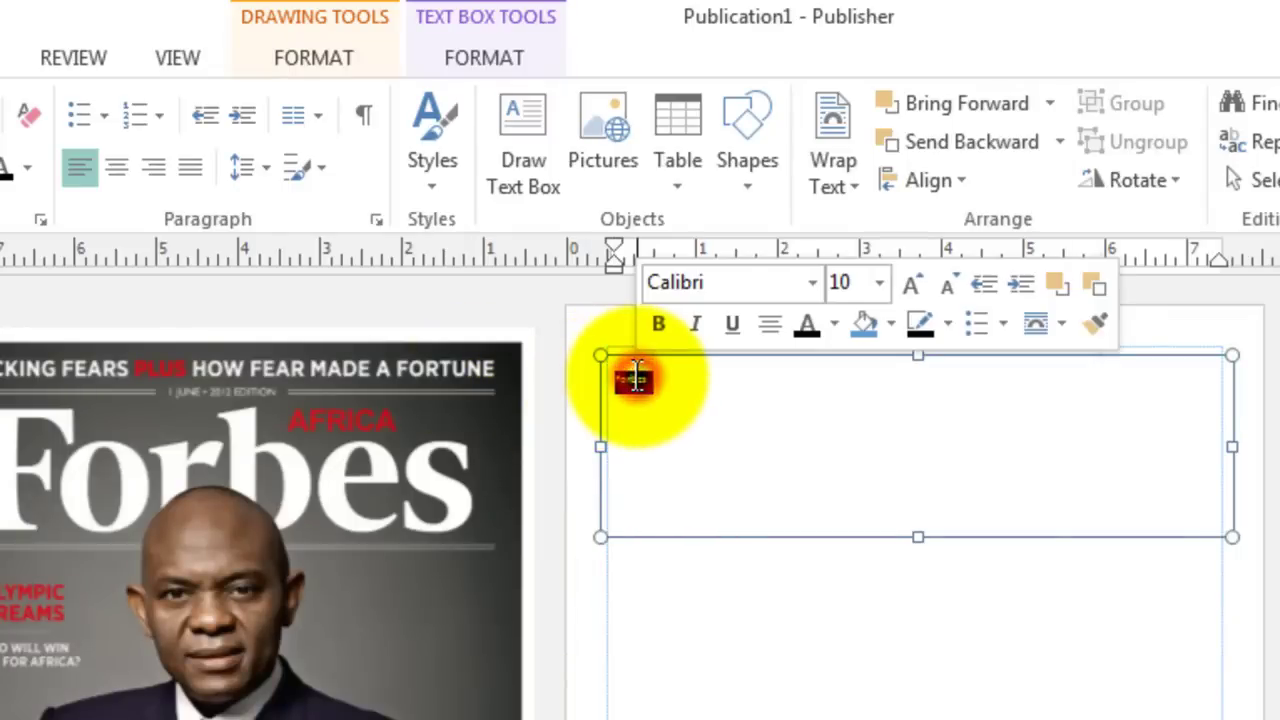
{"action": "left_click", "coordinate": [881, 286]}
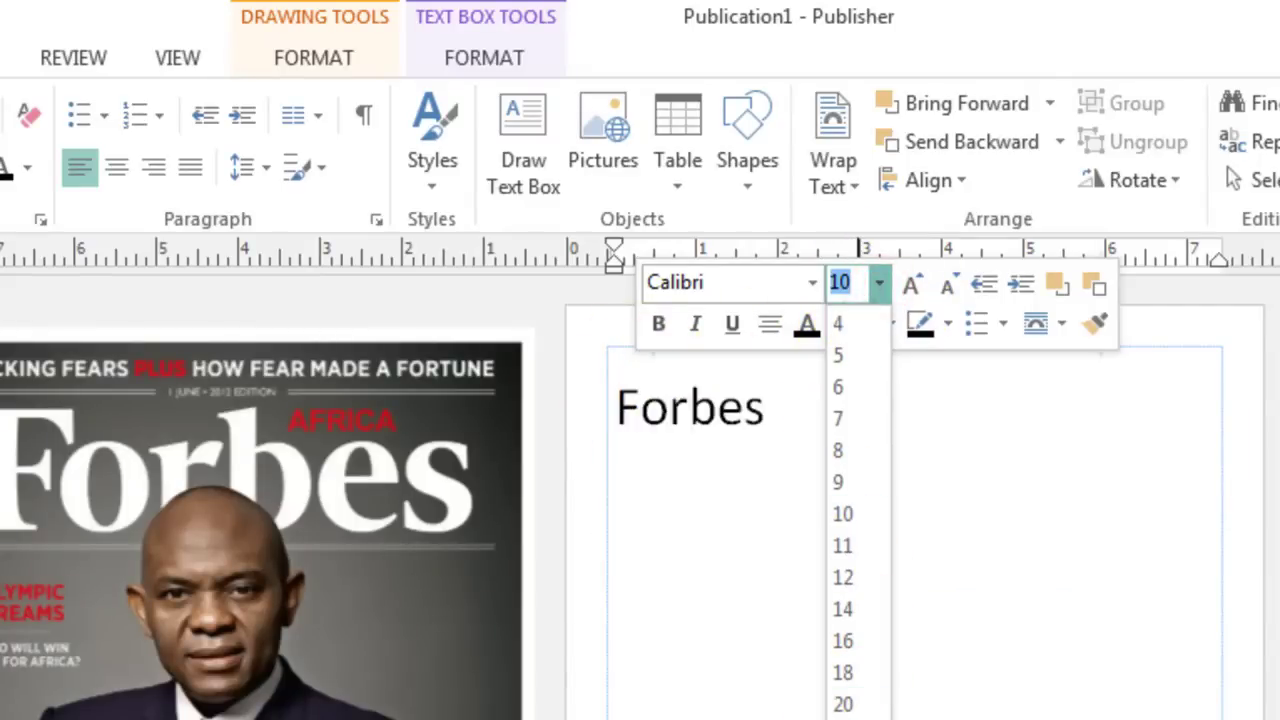
{"action": "left_click", "coordinate": [843, 719]}
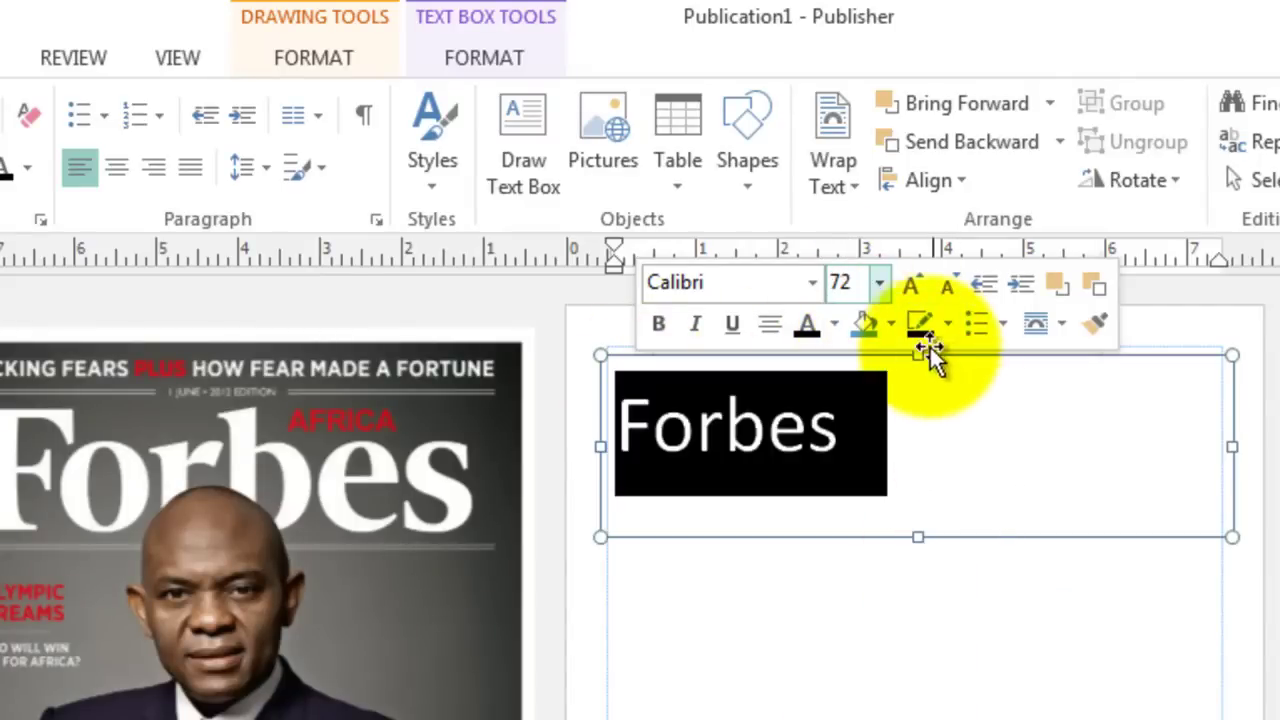
{"action": "left_click", "coordinate": [914, 286]}
{"action": "left_click", "coordinate": [916, 288]}
{"action": "left_click", "coordinate": [916, 288]}
{"action": "left_click", "coordinate": [917, 290]}
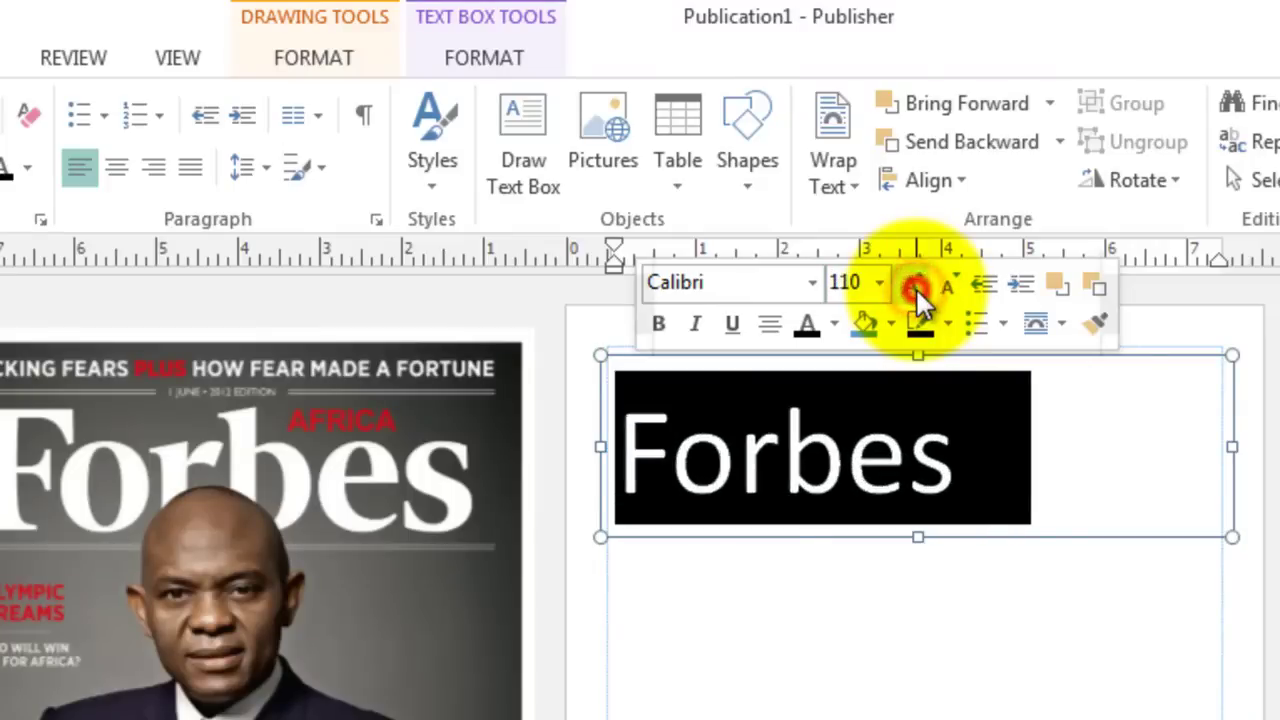
{"action": "left_click", "coordinate": [917, 290]}
{"action": "left_click", "coordinate": [917, 290]}
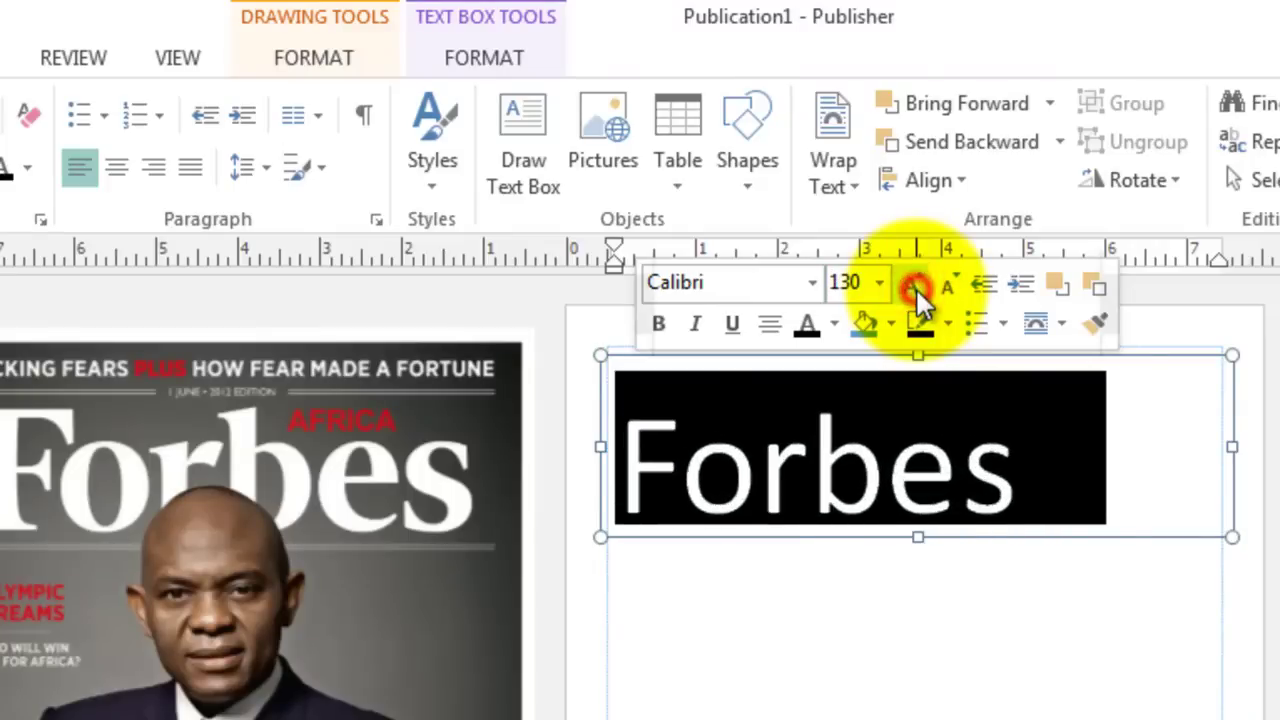
{"action": "left_click", "coordinate": [768, 330]}
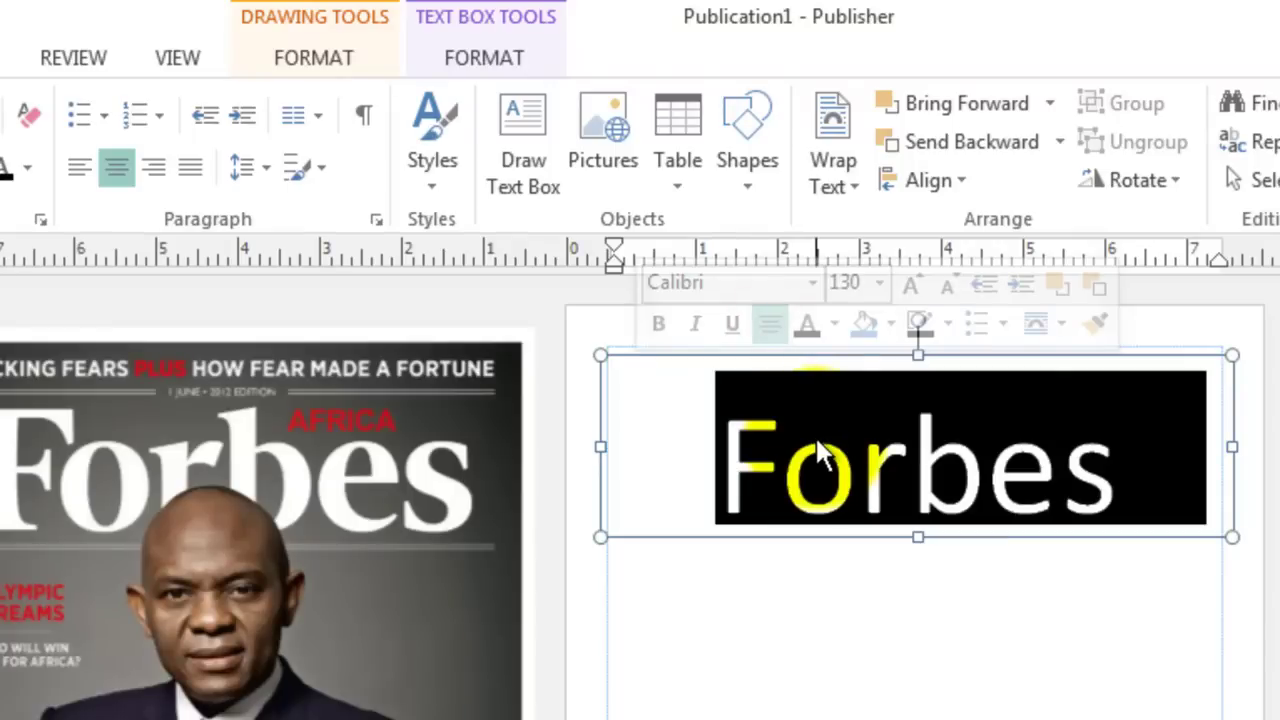
Step: Set the "Forbes" title's font to Bodoni MT Black
{"action": "left_click", "coordinate": [813, 285]}
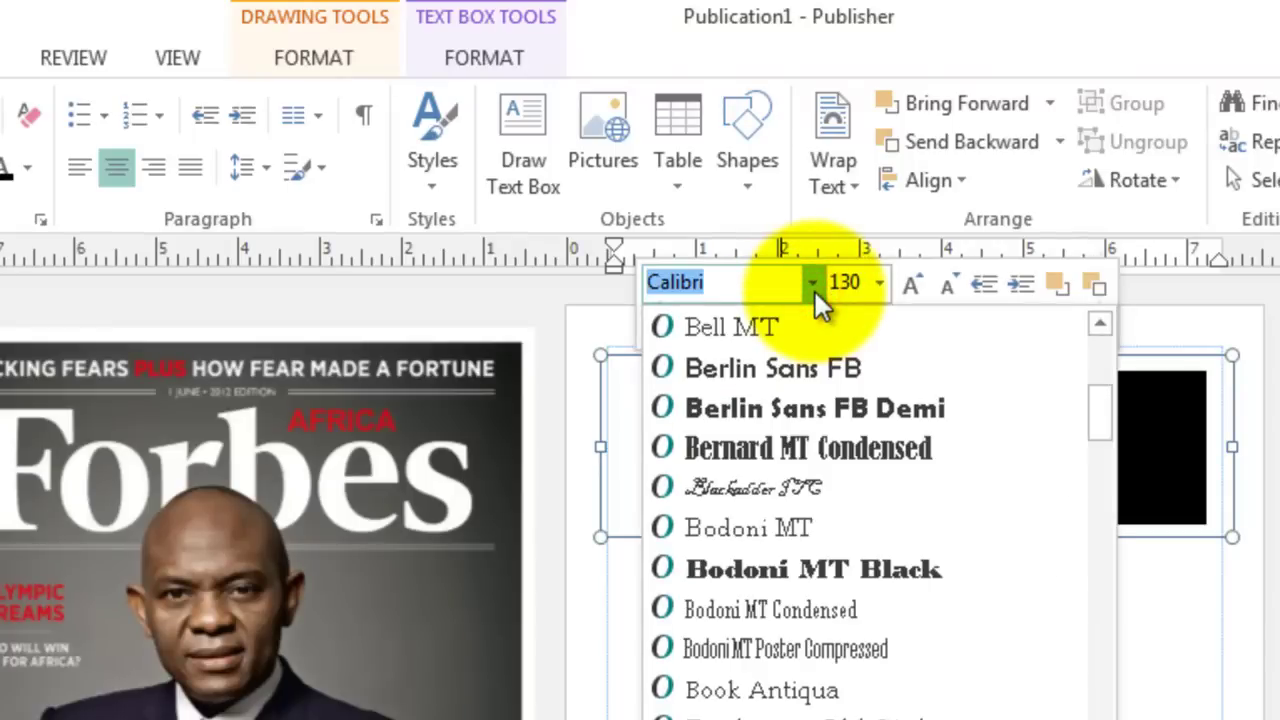
{"action": "left_click", "coordinate": [795, 568]}
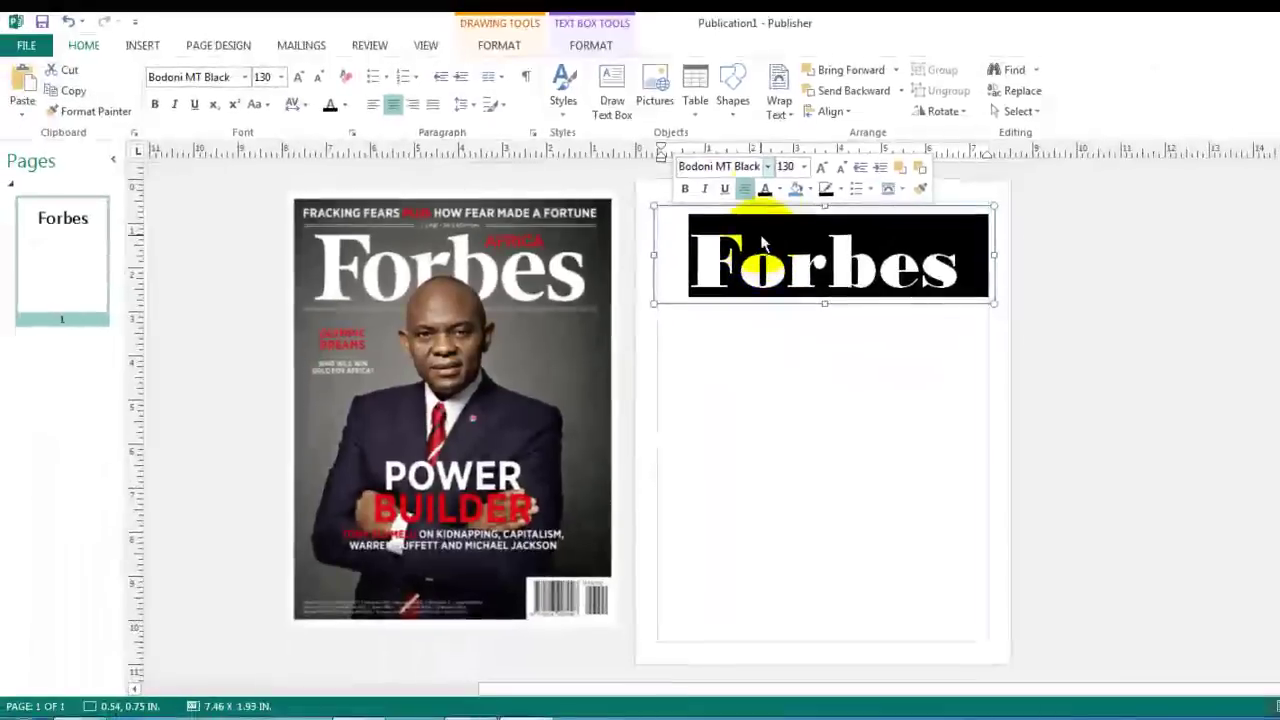
{"action": "left_click", "coordinate": [245, 77]}
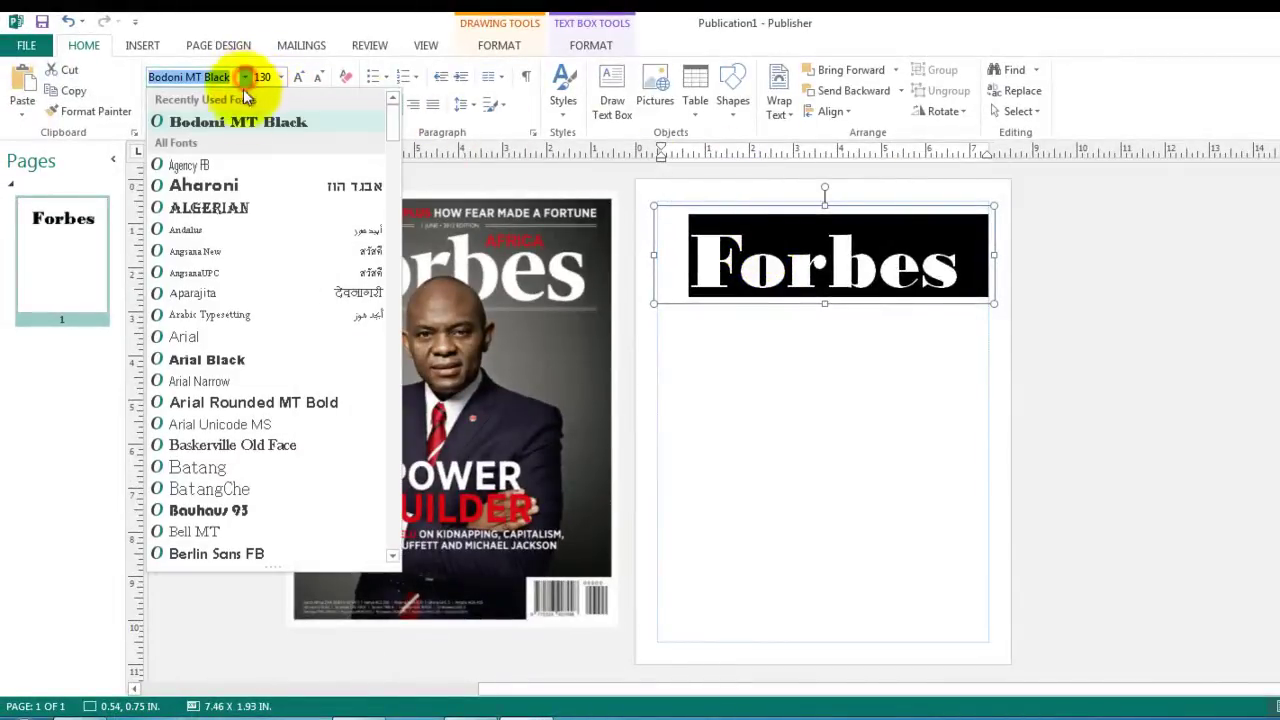
{"action": "scroll", "coordinate": [245, 250], "scroll_direction": "down", "scroll_amount": 7}
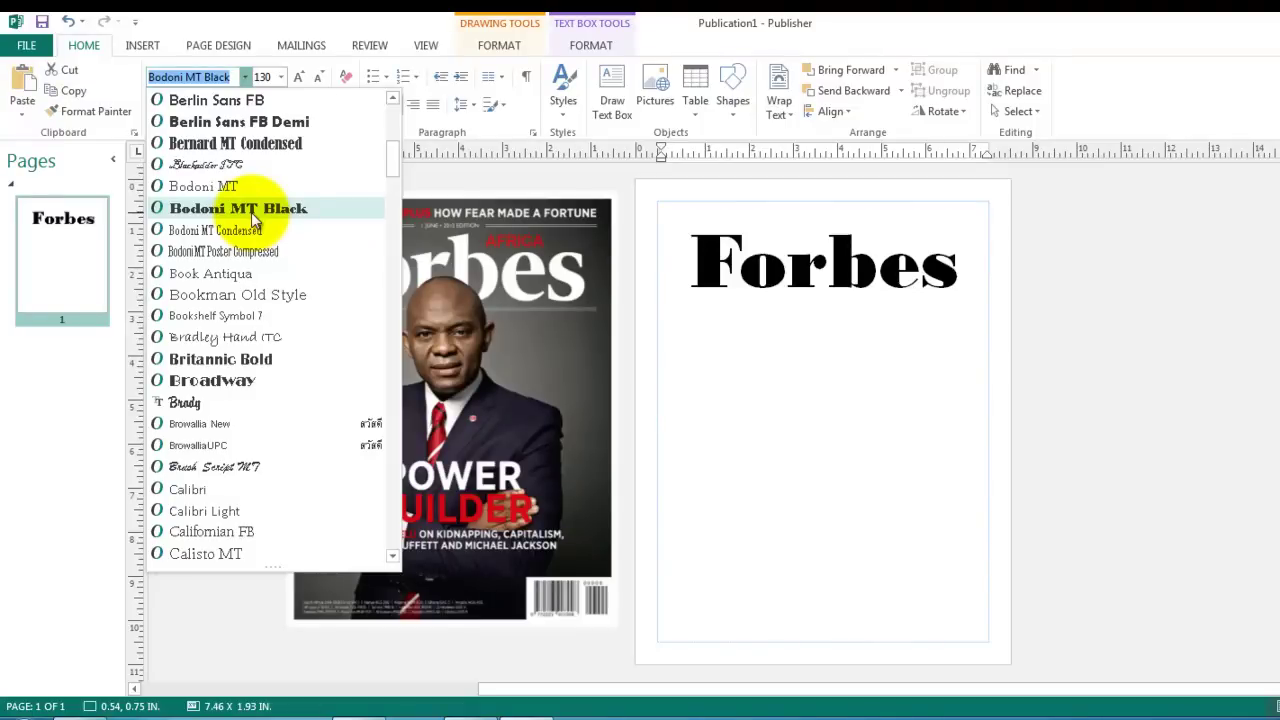
{"action": "left_click", "coordinate": [252, 212]}
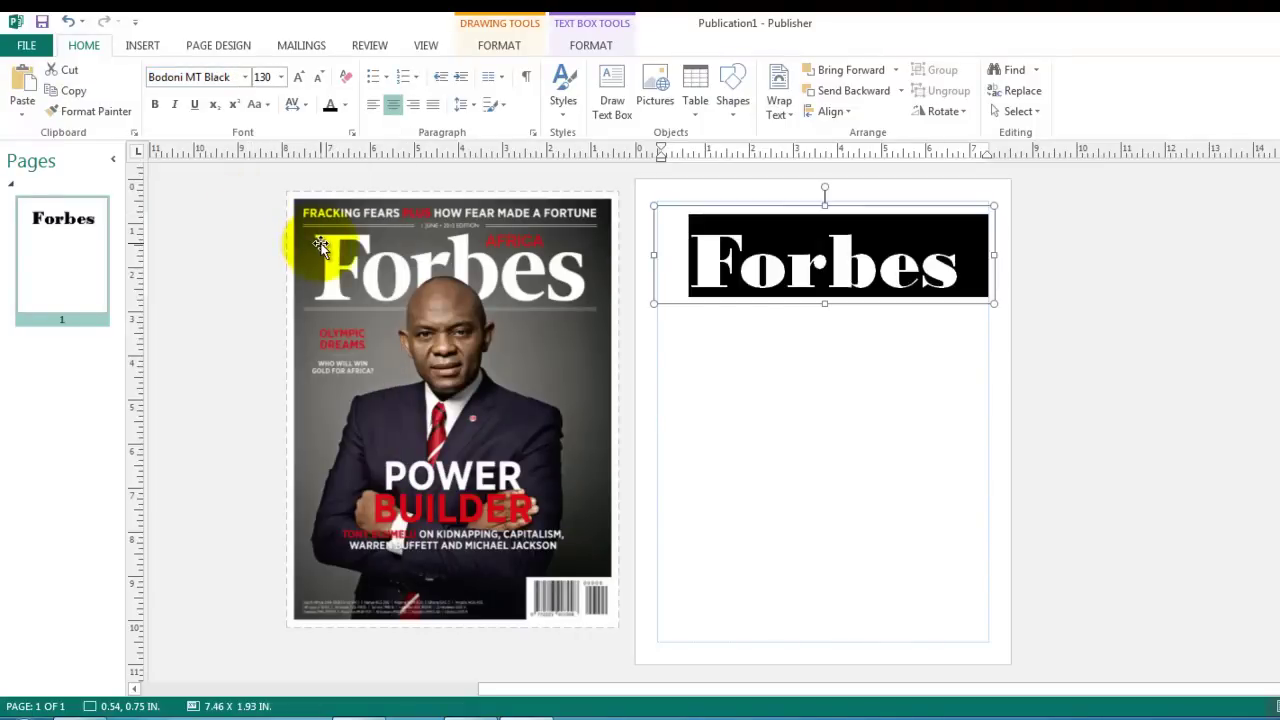
Step: Change the "Forbes" title's font to Elephant to resemble the masthead on the sample cover
{"action": "left_click", "coordinate": [246, 78]}
{"action": "scroll", "coordinate": [390, 450], "scroll_direction": "down", "scroll_amount": 7}
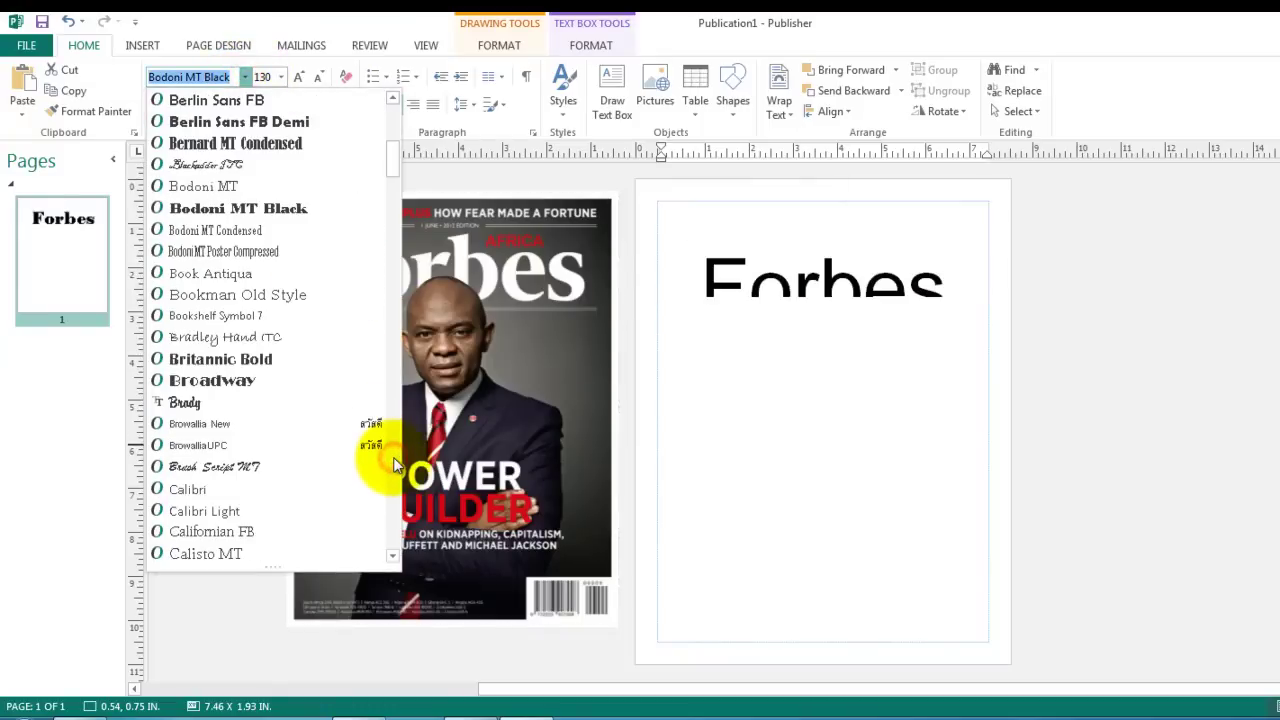
{"action": "scroll", "coordinate": [393, 457], "scroll_direction": "down", "scroll_amount": 7}
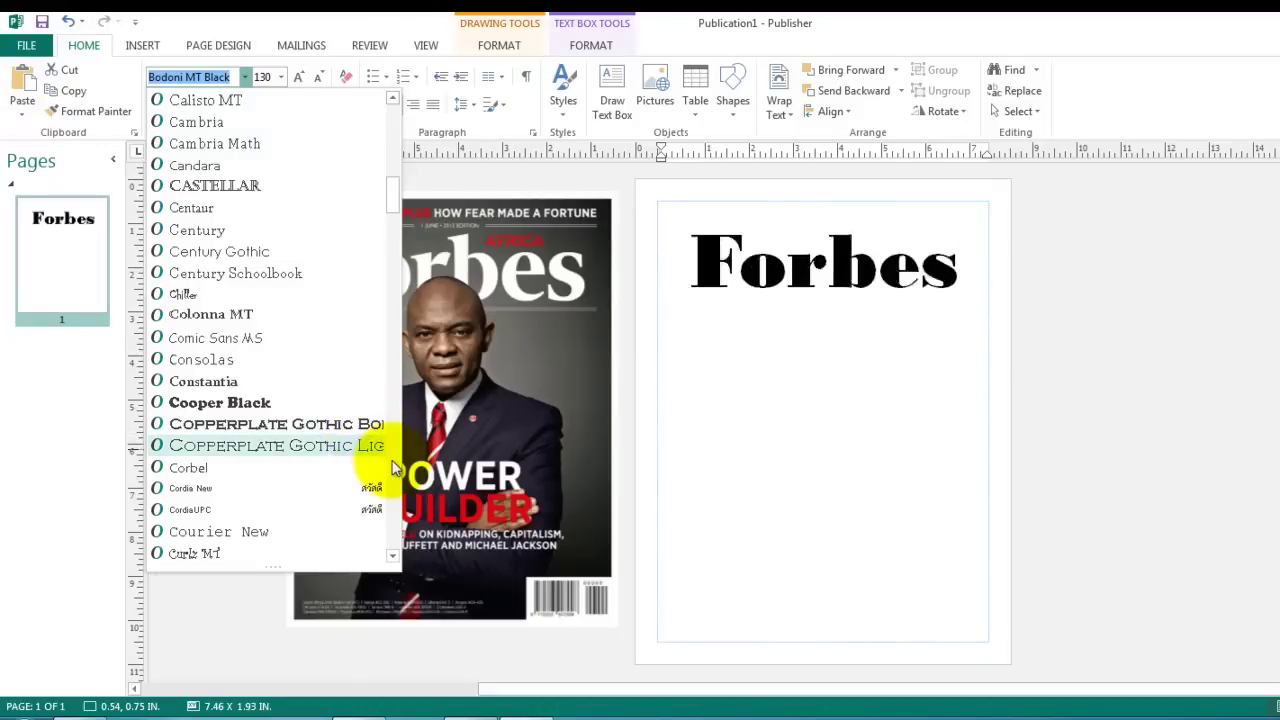
{"action": "scroll", "coordinate": [380, 467], "scroll_direction": "down", "scroll_amount": 7}
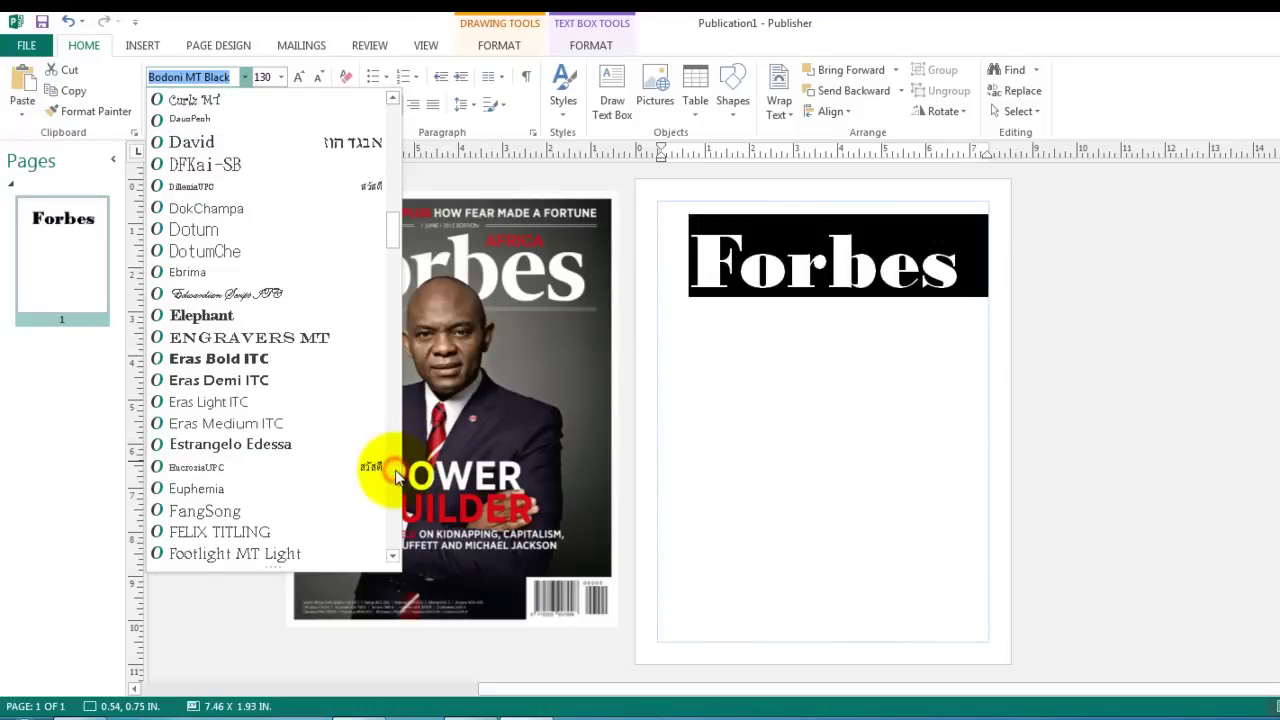
{"action": "left_click", "coordinate": [233, 318]}
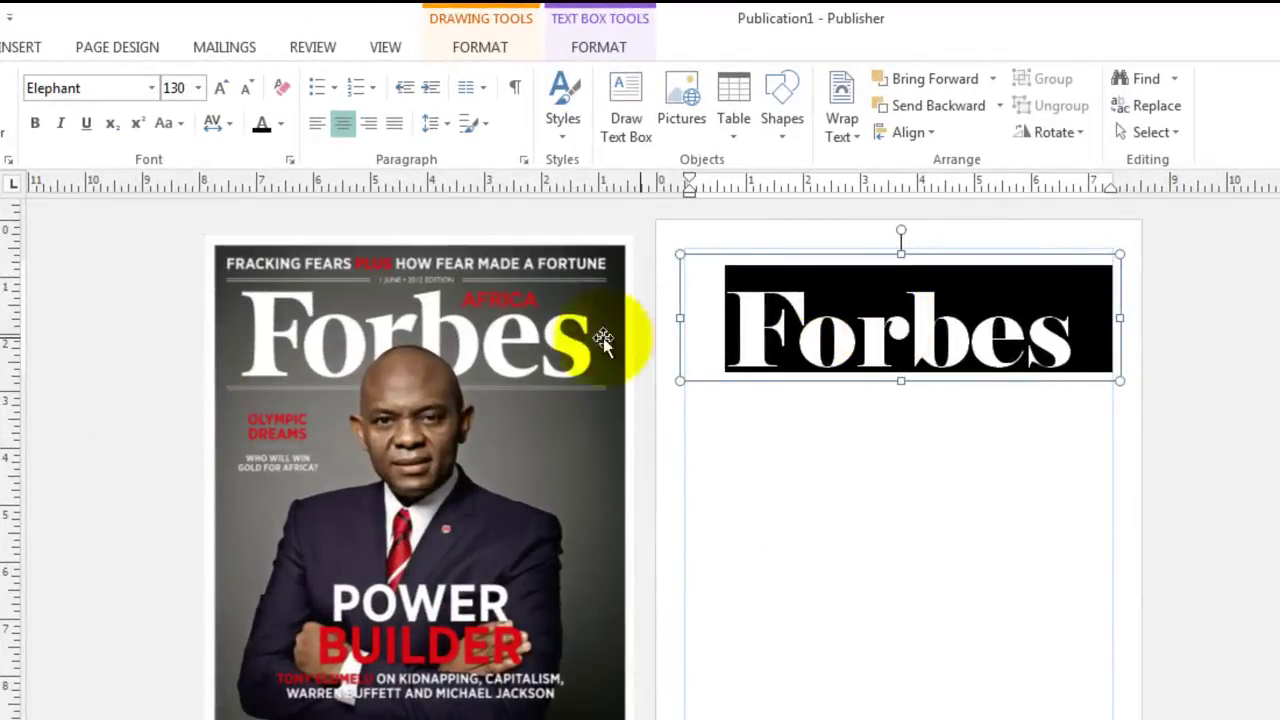
Step: Increase the "Forbes" title to 140 pt and make its text box taller, shifted slightly up, so the letters fit completely
{"action": "left_click", "coordinate": [221, 88]}
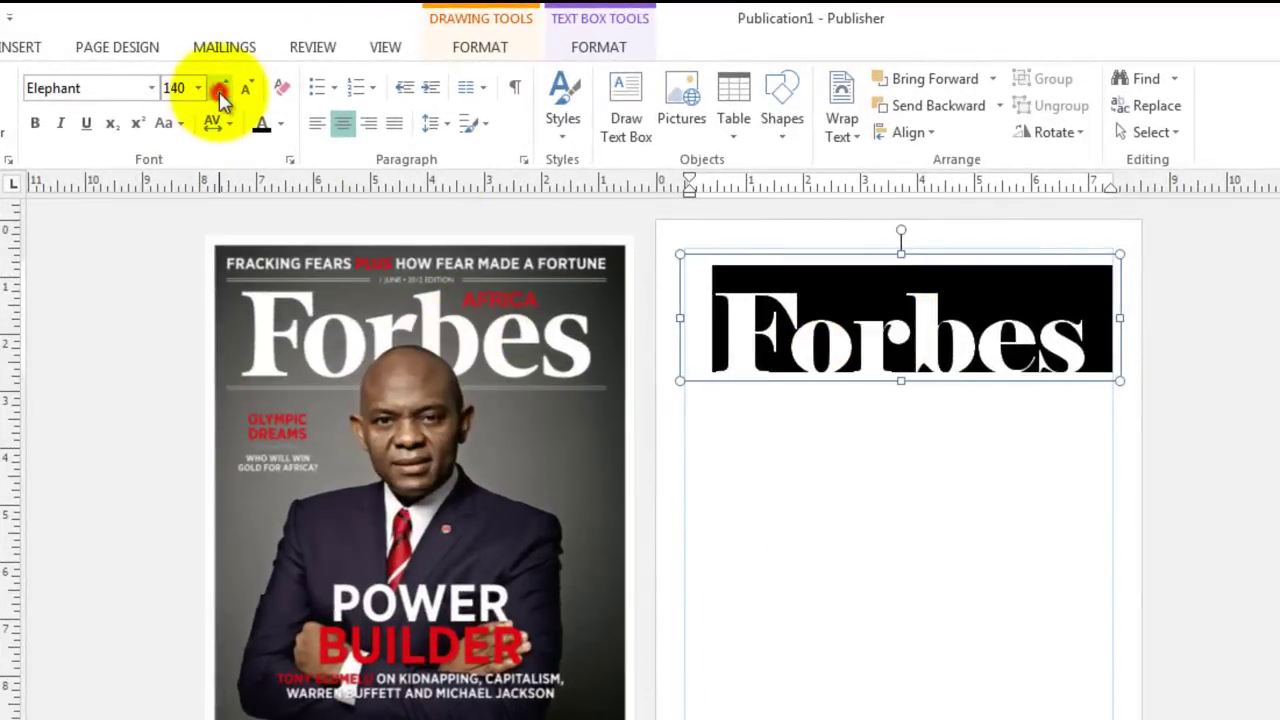
{"action": "left_click", "coordinate": [902, 388]}
{"action": "key", "text": "ctrl+a"}
{"action": "left_click", "coordinate": [974, 434]}
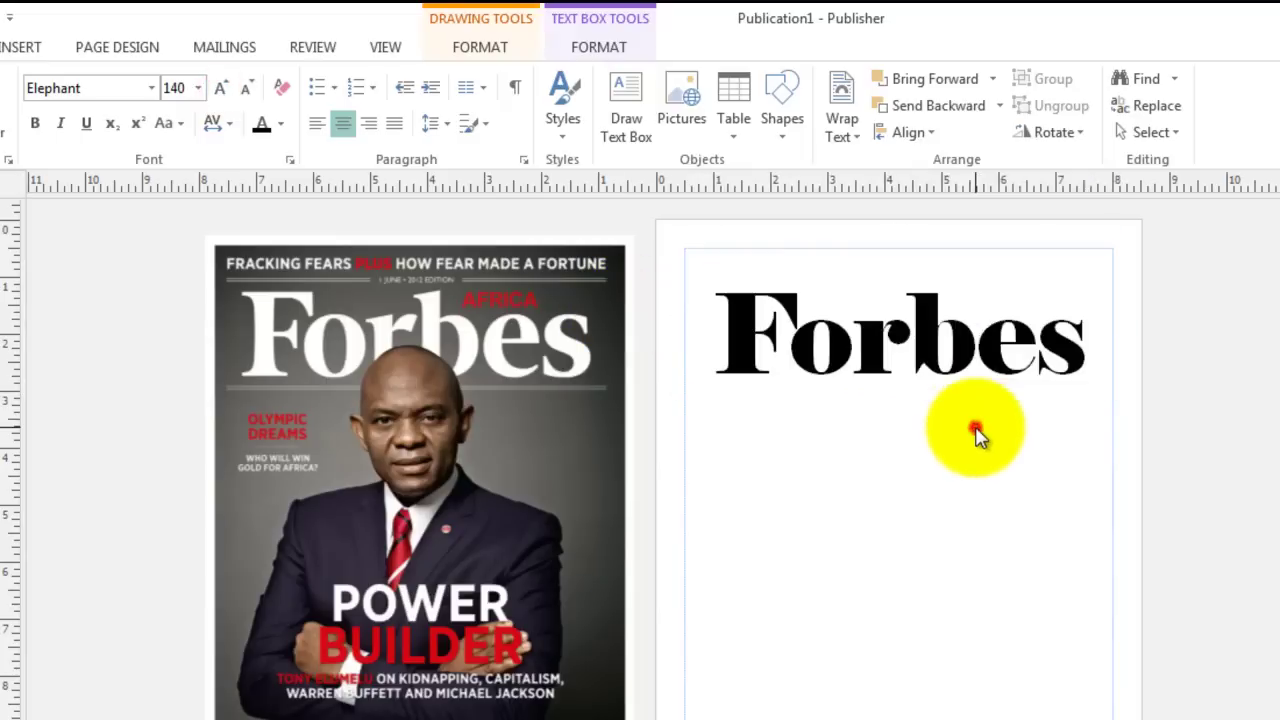
{"action": "left_click", "coordinate": [912, 370]}
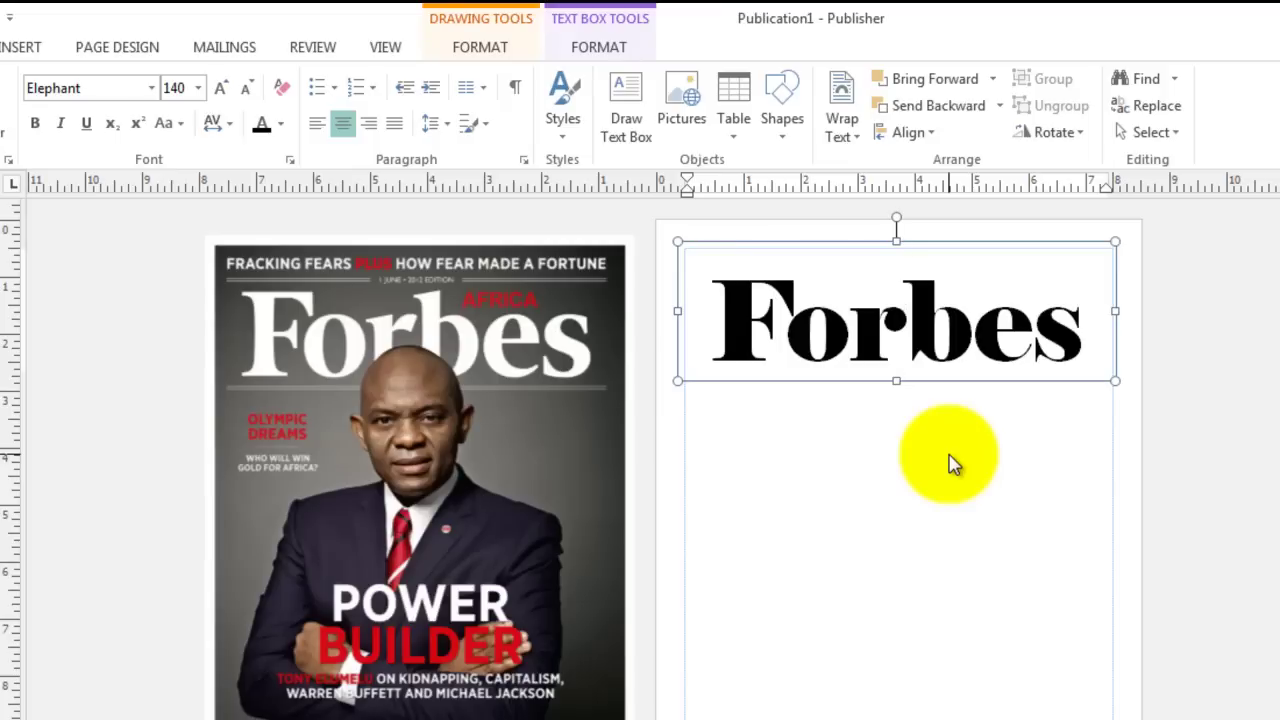
{"action": "left_click", "coordinate": [705, 463]}
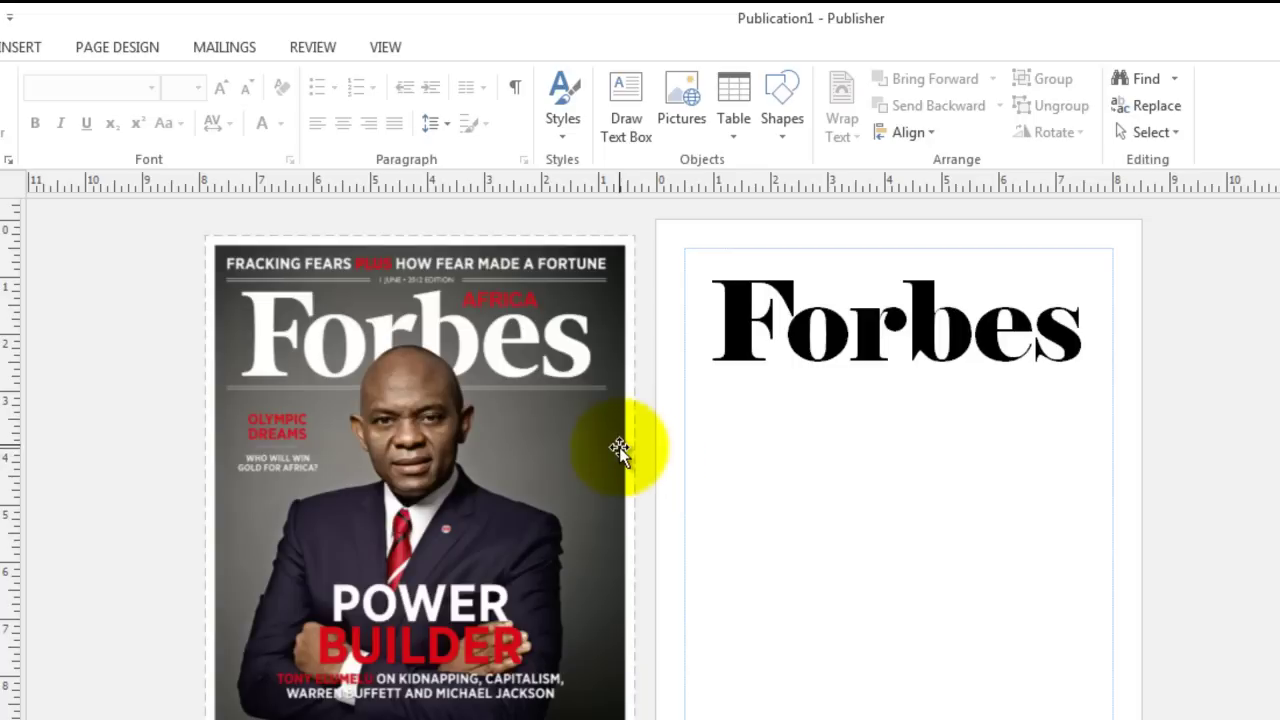
Step: Search Office.com Clip Art for "talking on cell phone" to find a cover picture
{"action": "left_click", "coordinate": [683, 108]}
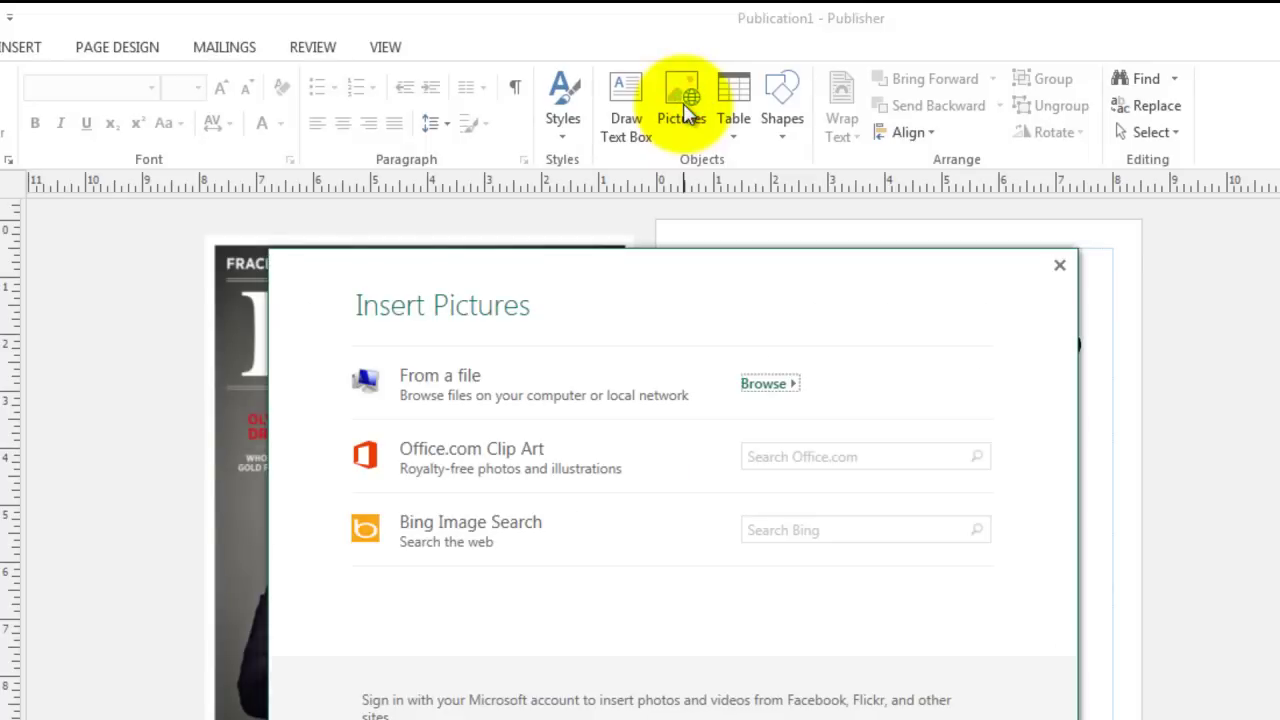
{"action": "left_click", "coordinate": [455, 470]}
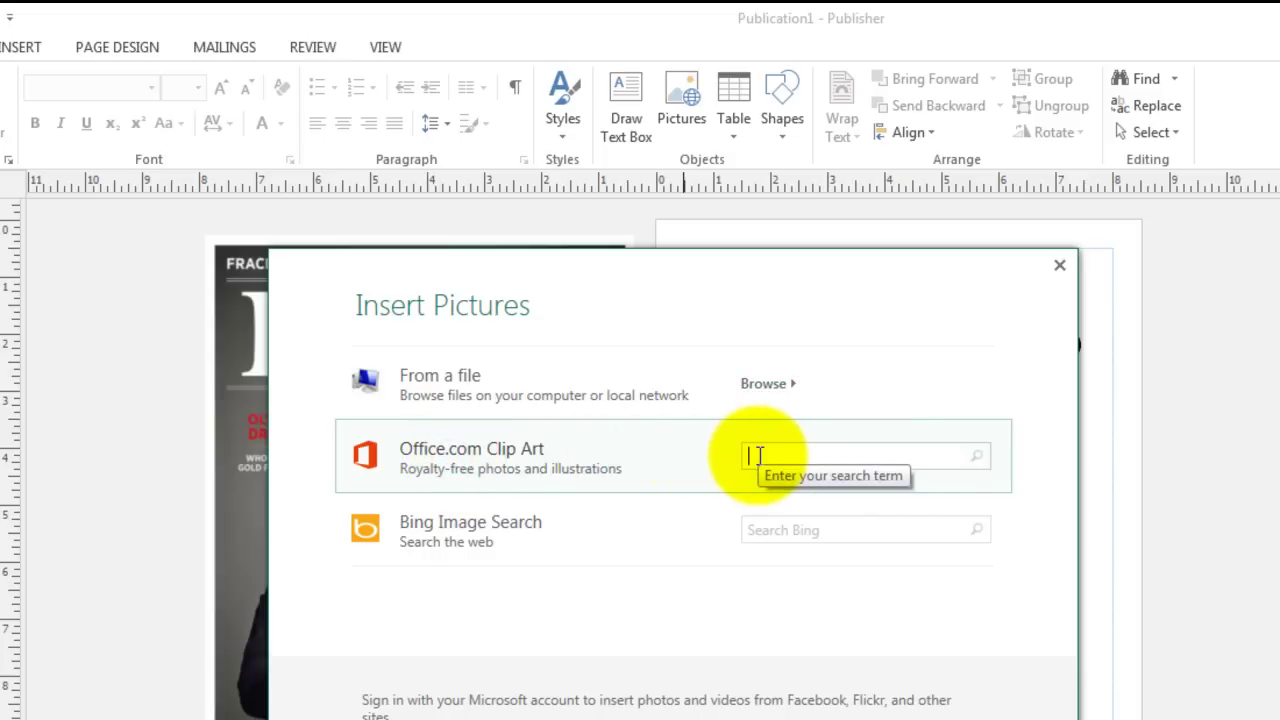
{"action": "type", "text": "ta"}
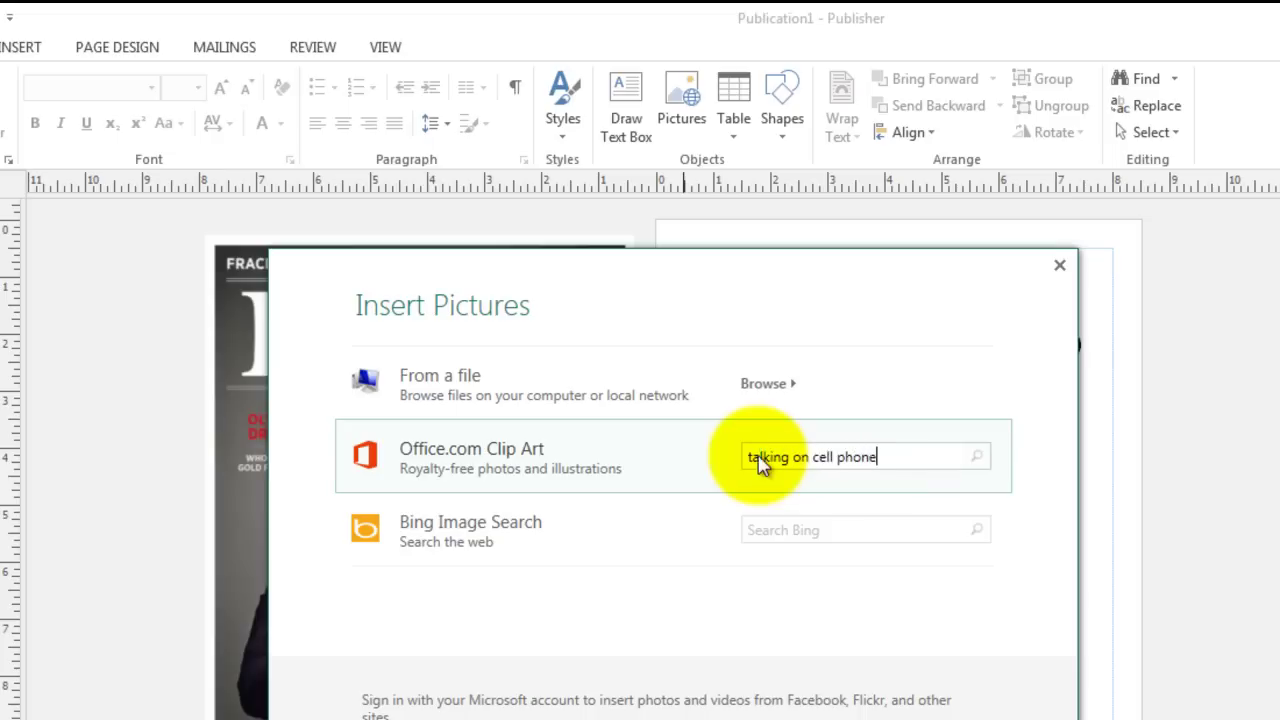
{"action": "type", "text": "lking on cell phone"}
{"action": "key", "text": "Return"}
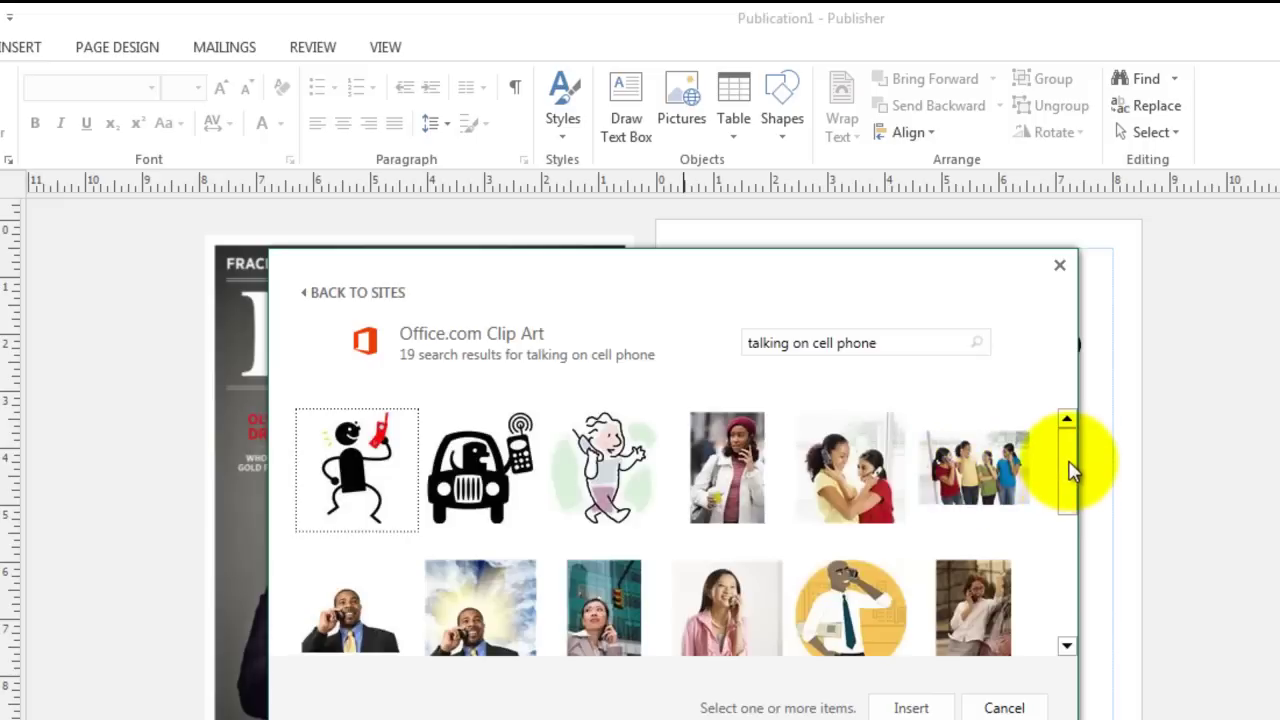
Step: Insert the "Businessman on cell phone" photo with the plain white background from the clip art results
{"action": "mouse_move", "coordinate": [1066, 480]}
{"action": "left_mouse_down"}
{"action": "mouse_move", "coordinate": [1043, 580]}
{"action": "mouse_move", "coordinate": [1063, 497]}
{"action": "left_mouse_up"}
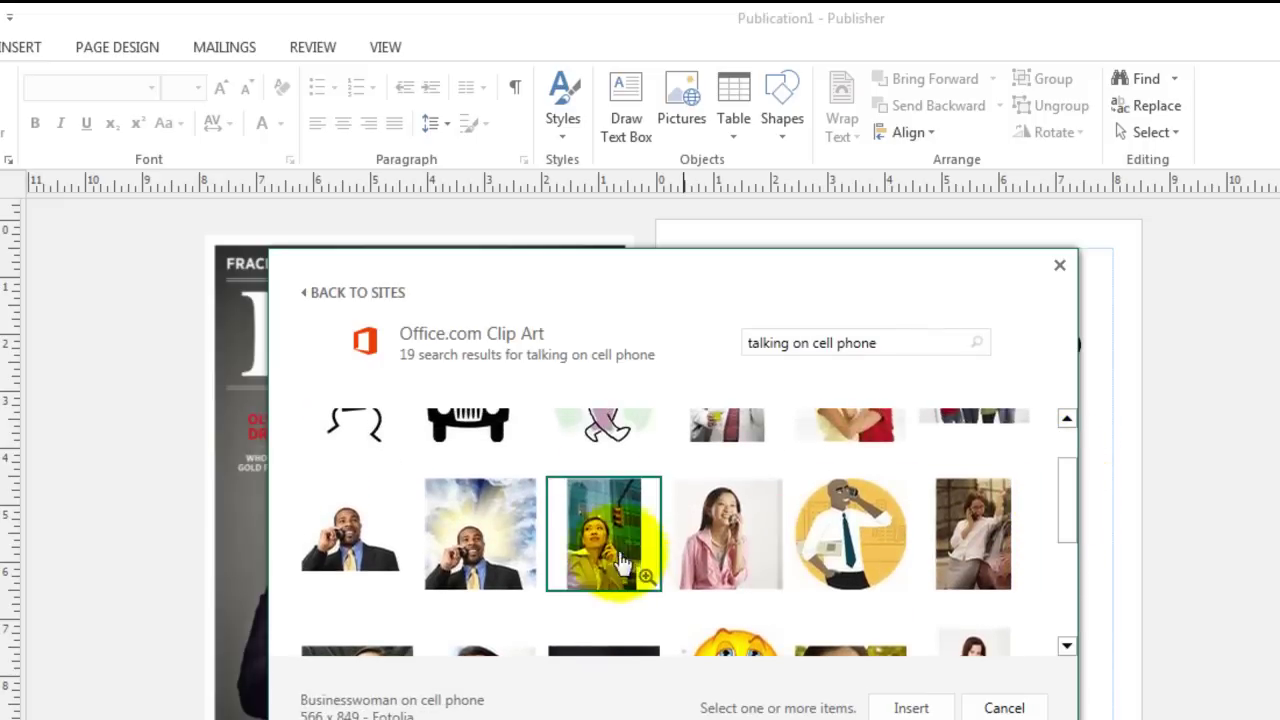
{"action": "left_click", "coordinate": [345, 535]}
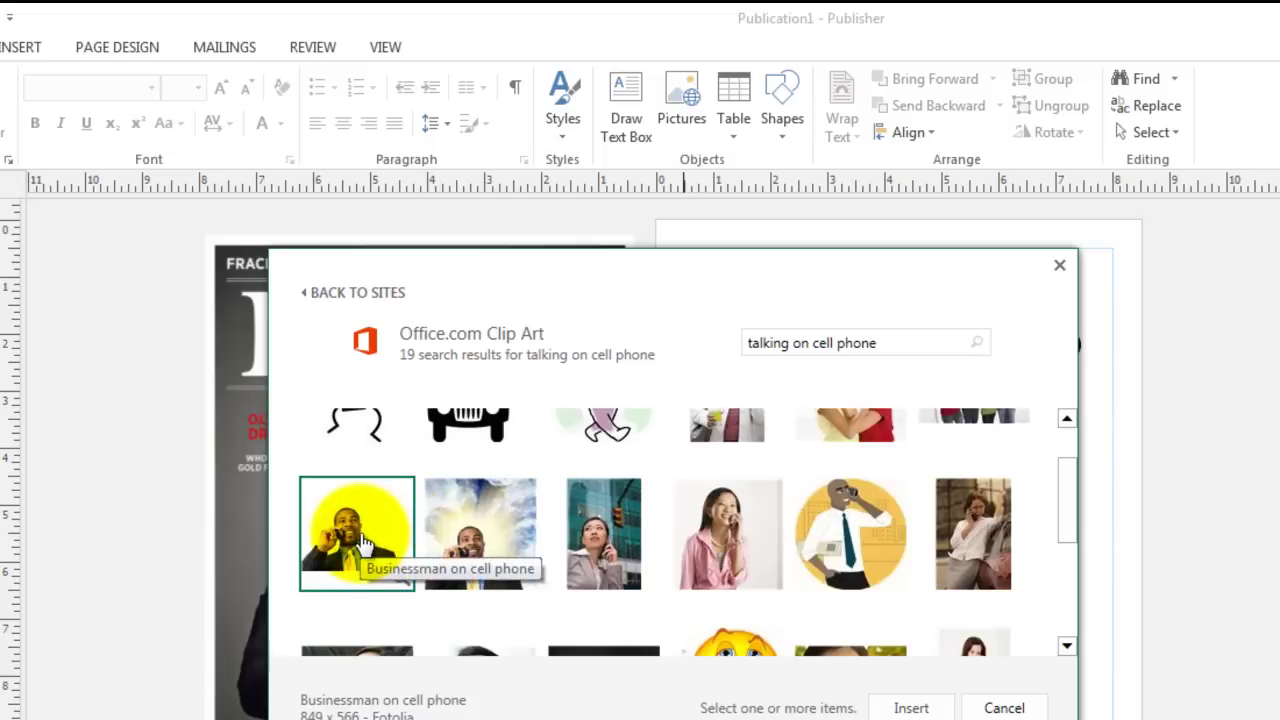
{"action": "left_click", "coordinate": [363, 541]}
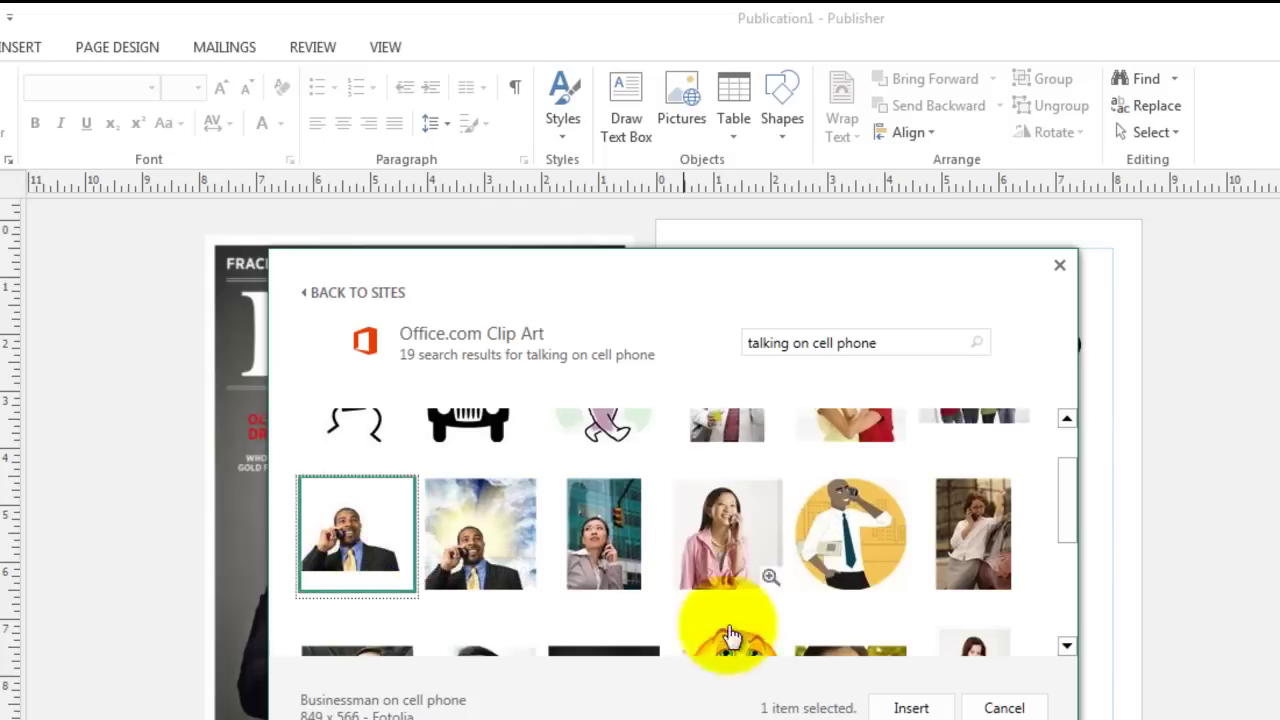
{"action": "left_click", "coordinate": [900, 708]}
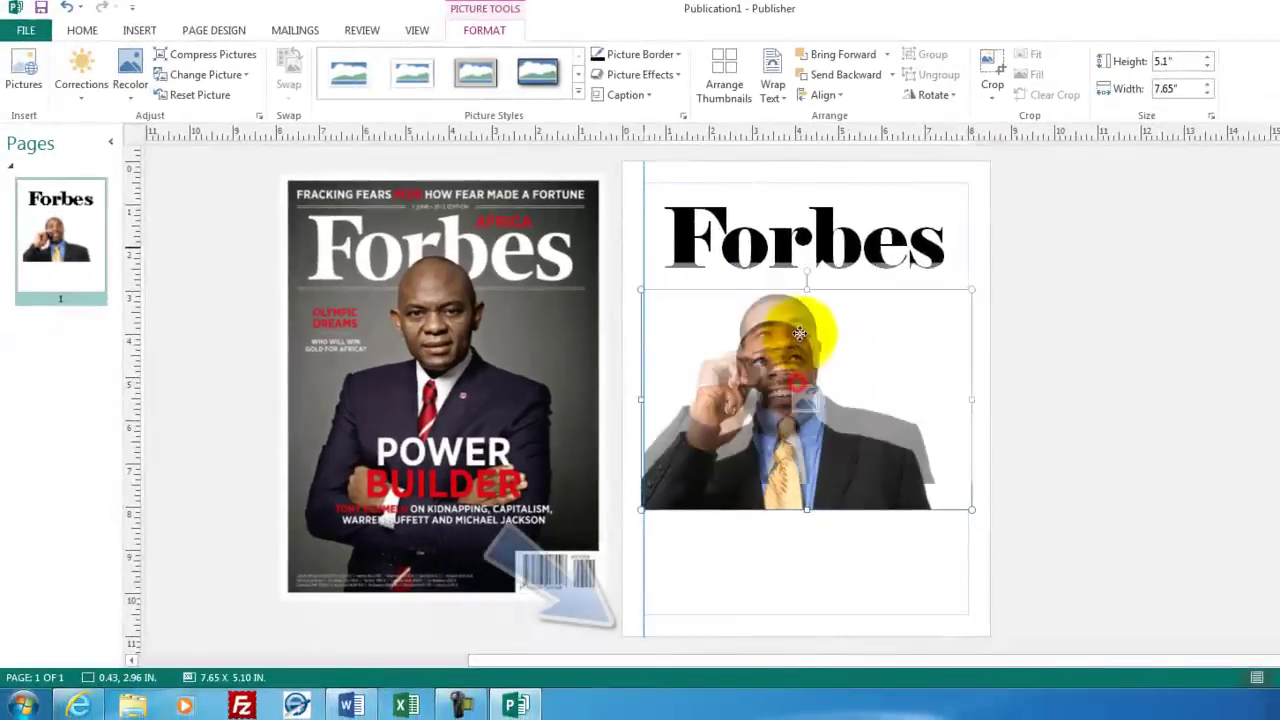
Step: Move the businessman photo to the page's lower left corner and enlarge it proportionally to full page height, about 11.04" high by 16.56" wide
{"action": "left_click_drag", "start_coordinate": [800, 333], "coordinate": [780, 512]}
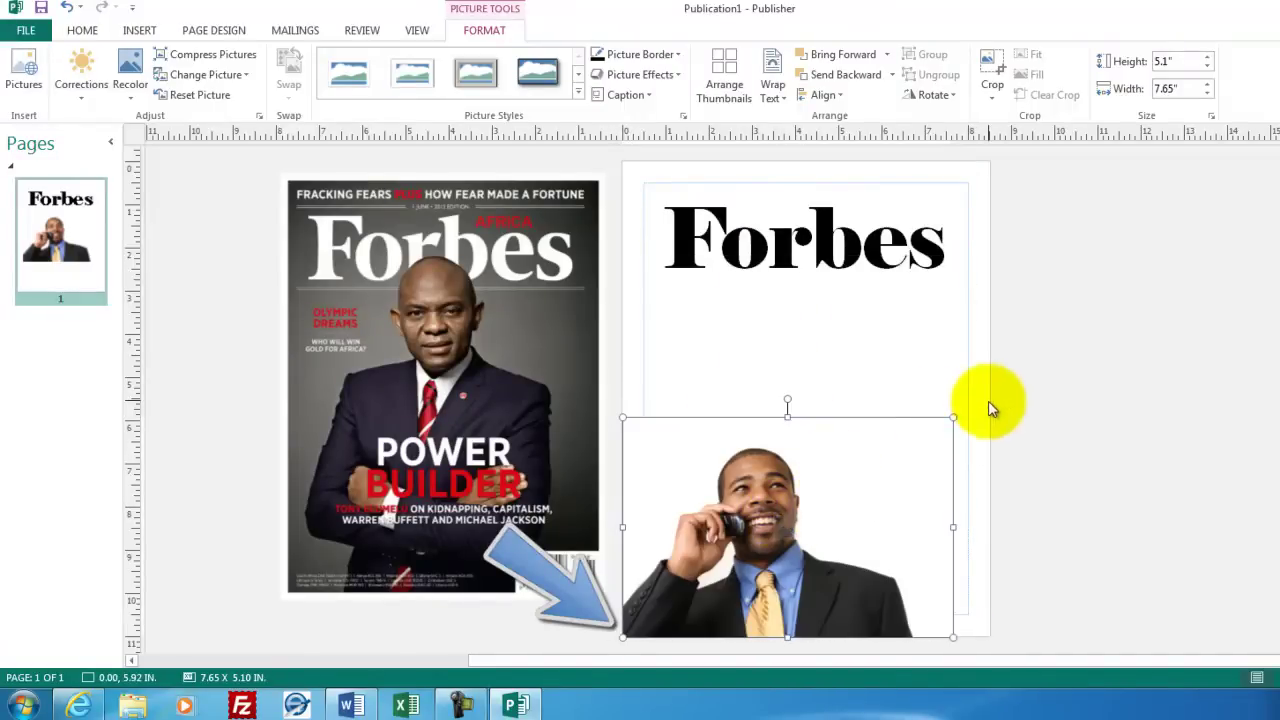
{"action": "left_click_drag", "start_coordinate": [952, 418], "coordinate": [1236, 165]}
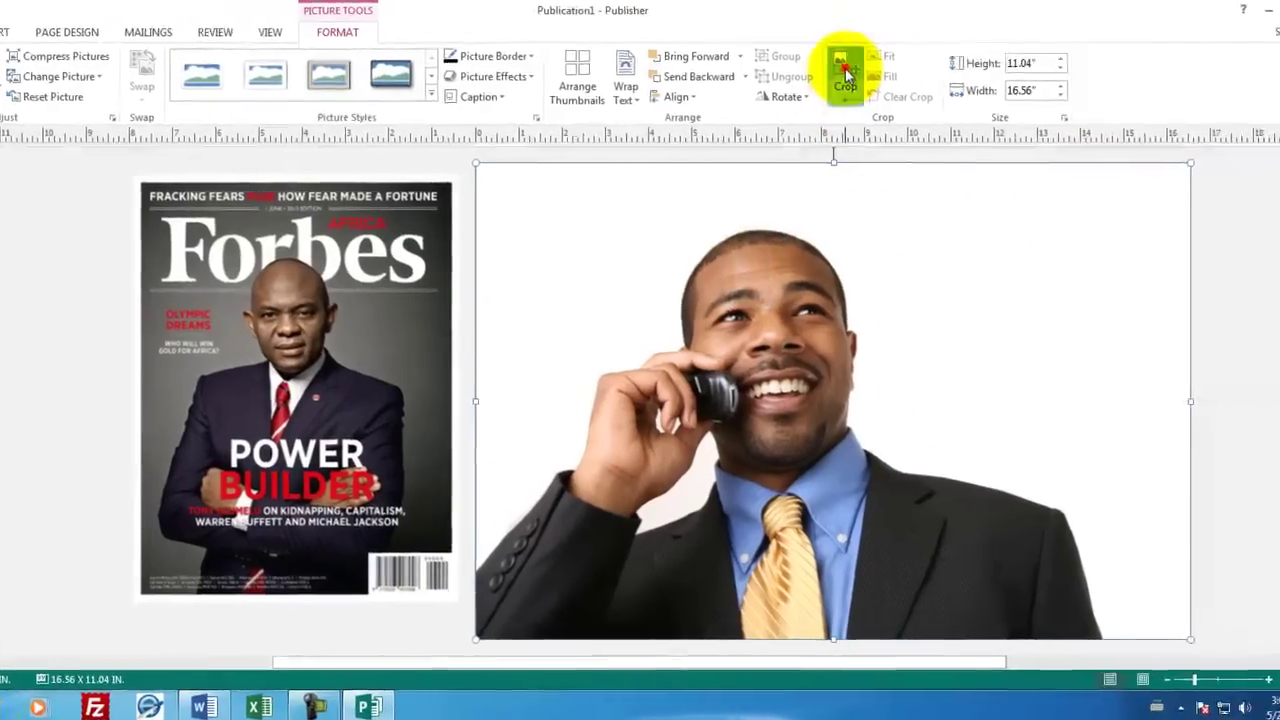
Step: Crop the businessman photo's right side to the page's right edge, about 8.48" wide
{"action": "left_click", "coordinate": [845, 75]}
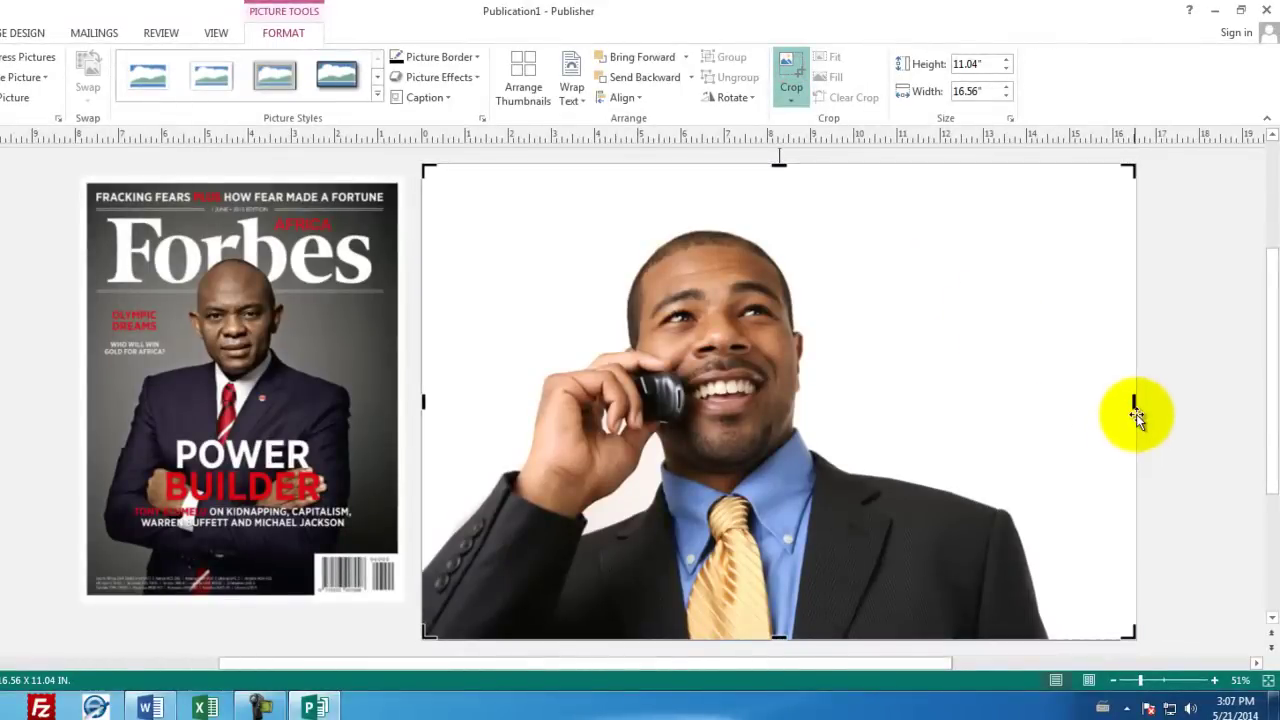
{"action": "left_click_drag", "start_coordinate": [1135, 401], "coordinate": [663, 421]}
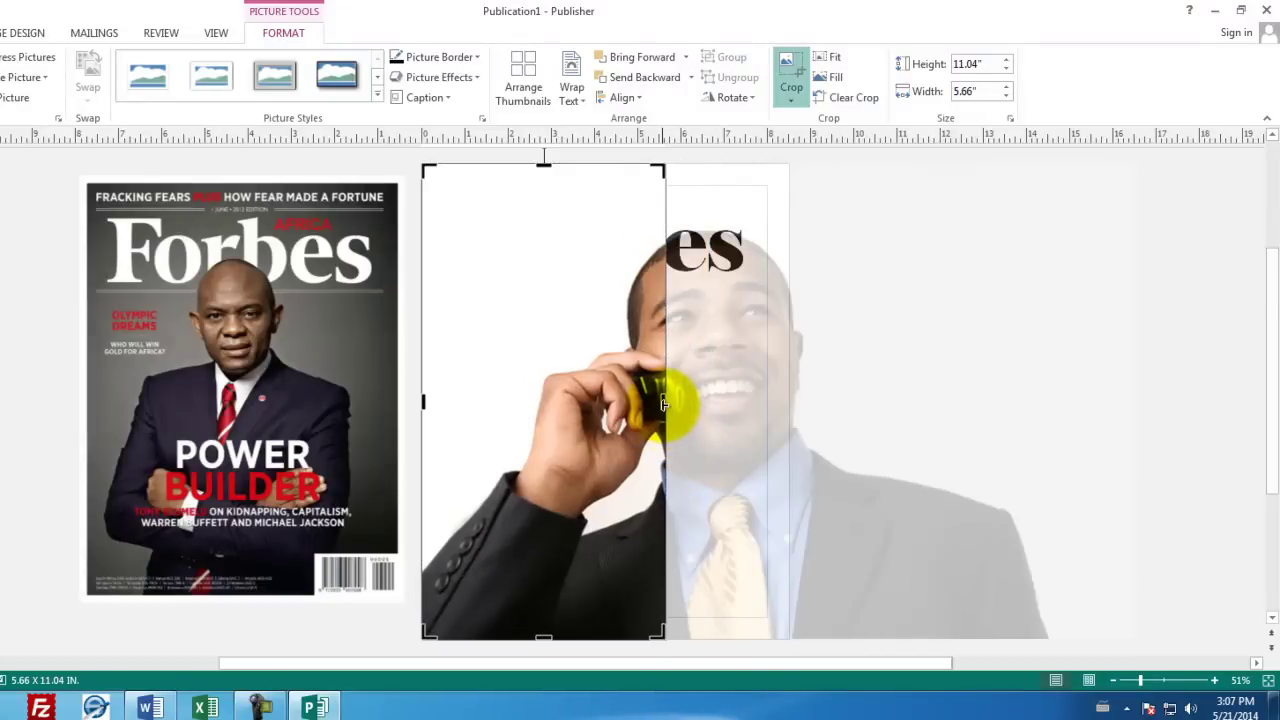
{"action": "left_click_drag", "start_coordinate": [663, 403], "coordinate": [786, 400]}
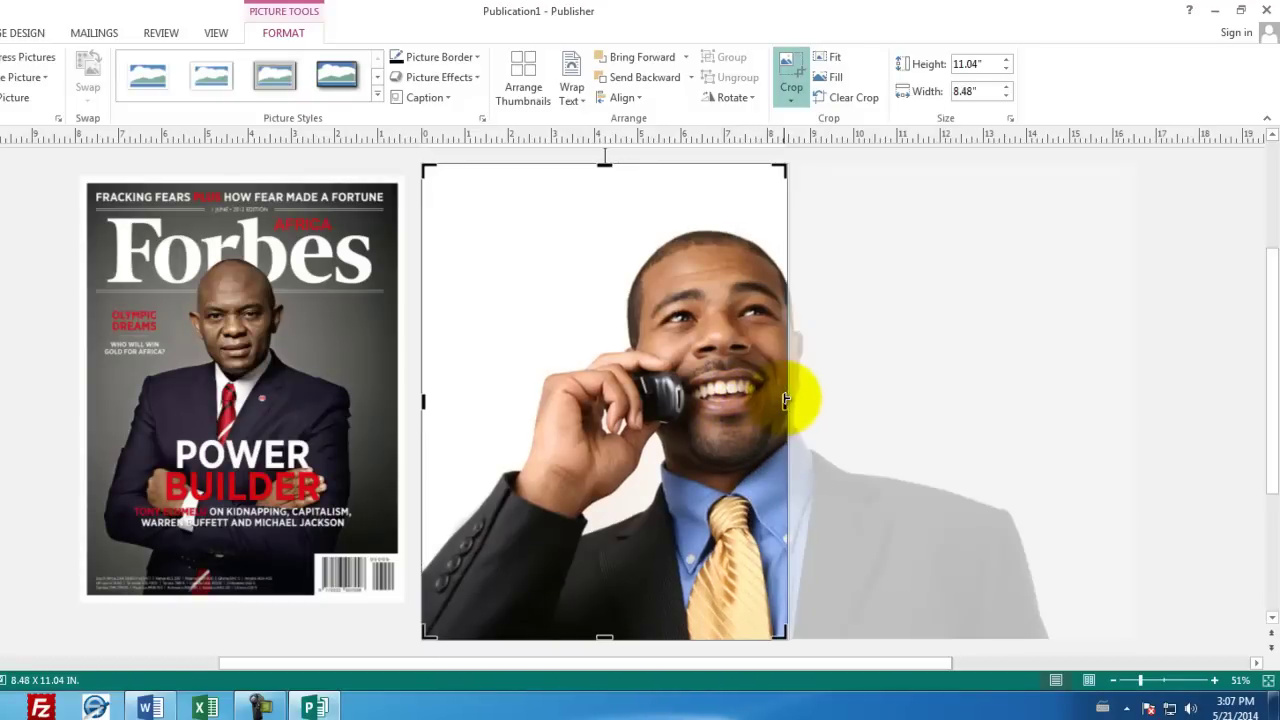
{"action": "left_click", "coordinate": [412, 325]}
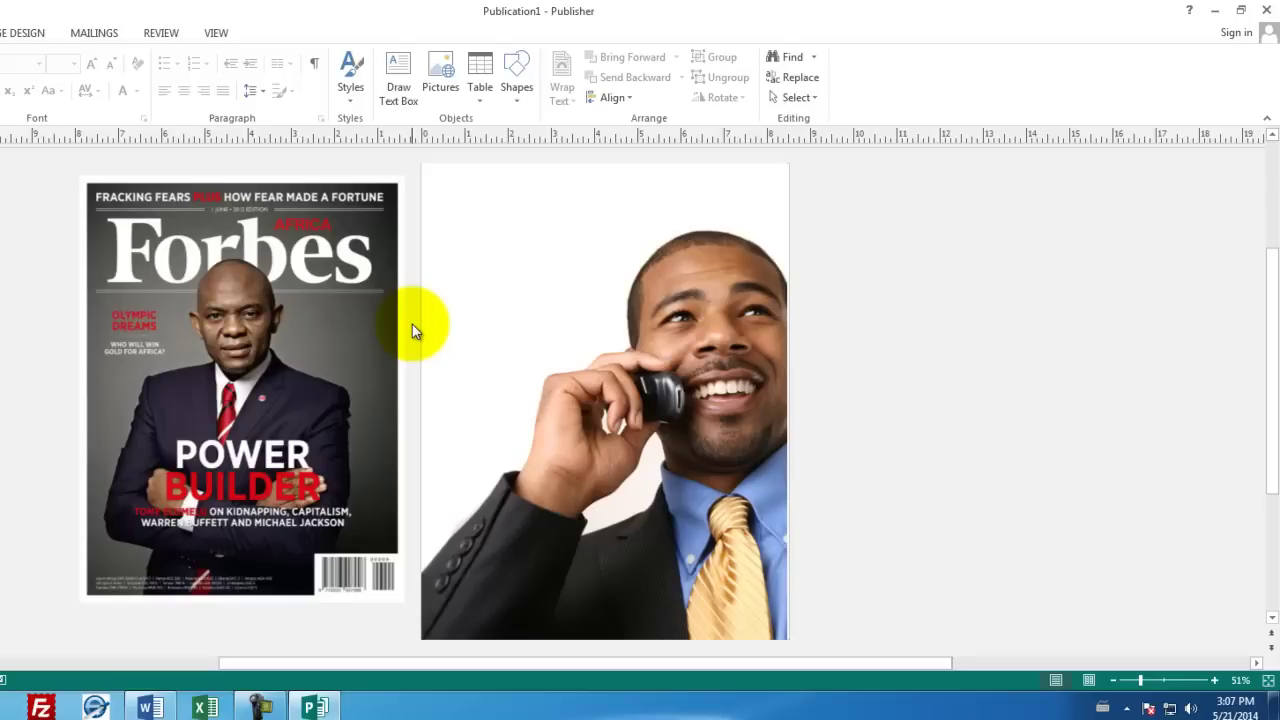
Step: Send the businessman photo backward so it sits behind the Forbes masthead
{"action": "left_click", "coordinate": [502, 270]}
{"action": "double_click", "coordinate": [502, 270]}
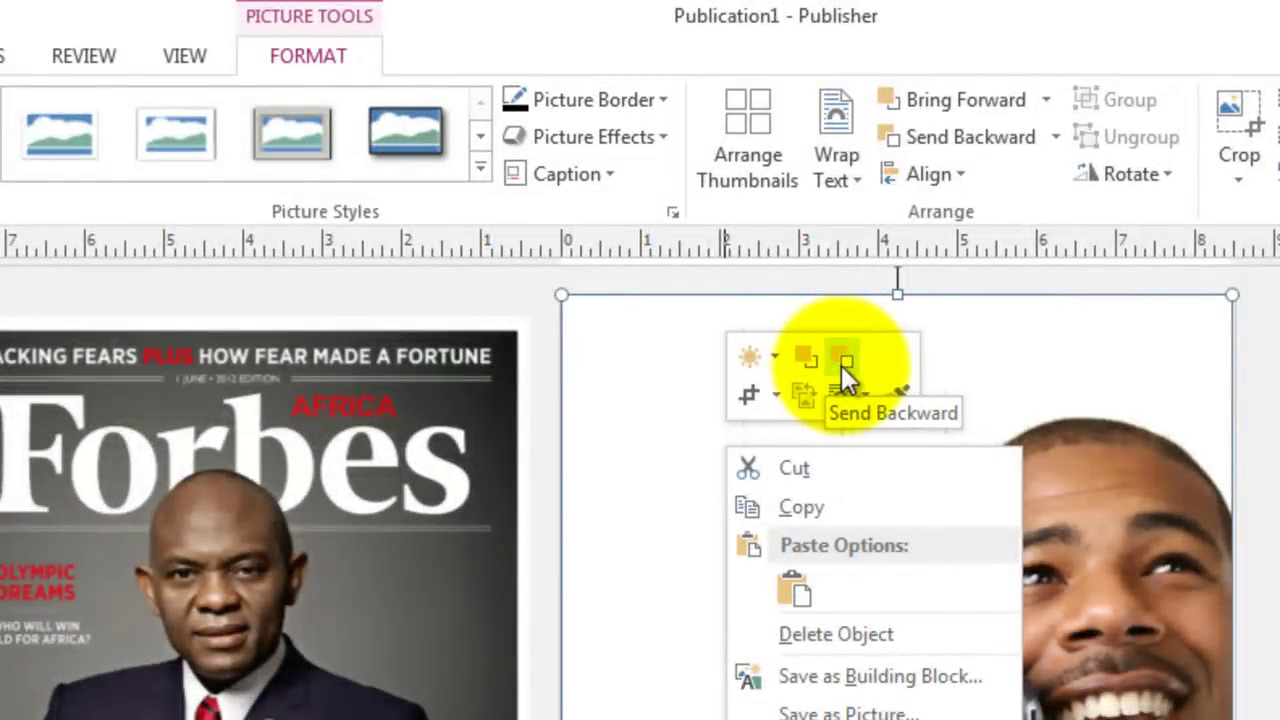
{"action": "left_click", "coordinate": [841, 365]}
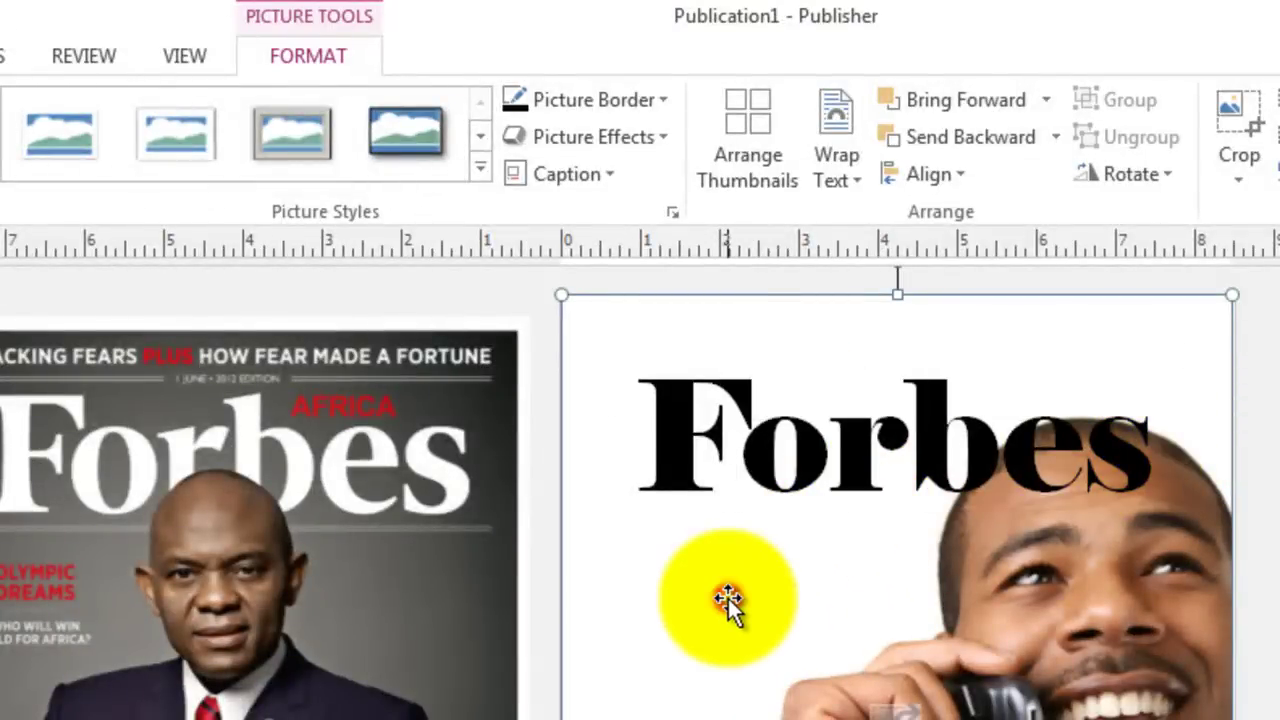
Step: Tighten the Forbes masthead's text box slightly and move the masthead up toward the page's upper edge
{"action": "left_click", "coordinate": [757, 482]}
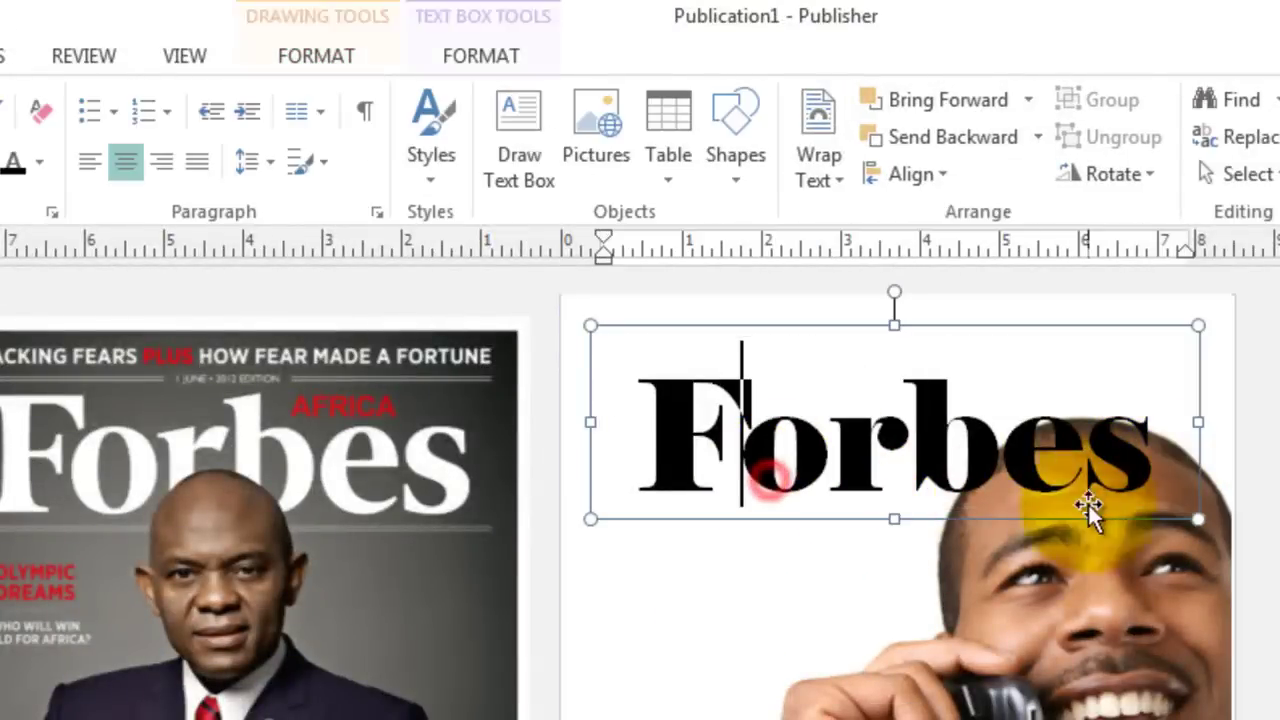
{"action": "mouse_move", "coordinate": [1198, 518]}
{"action": "left_mouse_down"}
{"action": "mouse_move", "coordinate": [1130, 500]}
{"action": "mouse_move", "coordinate": [1198, 508]}
{"action": "left_mouse_up"}
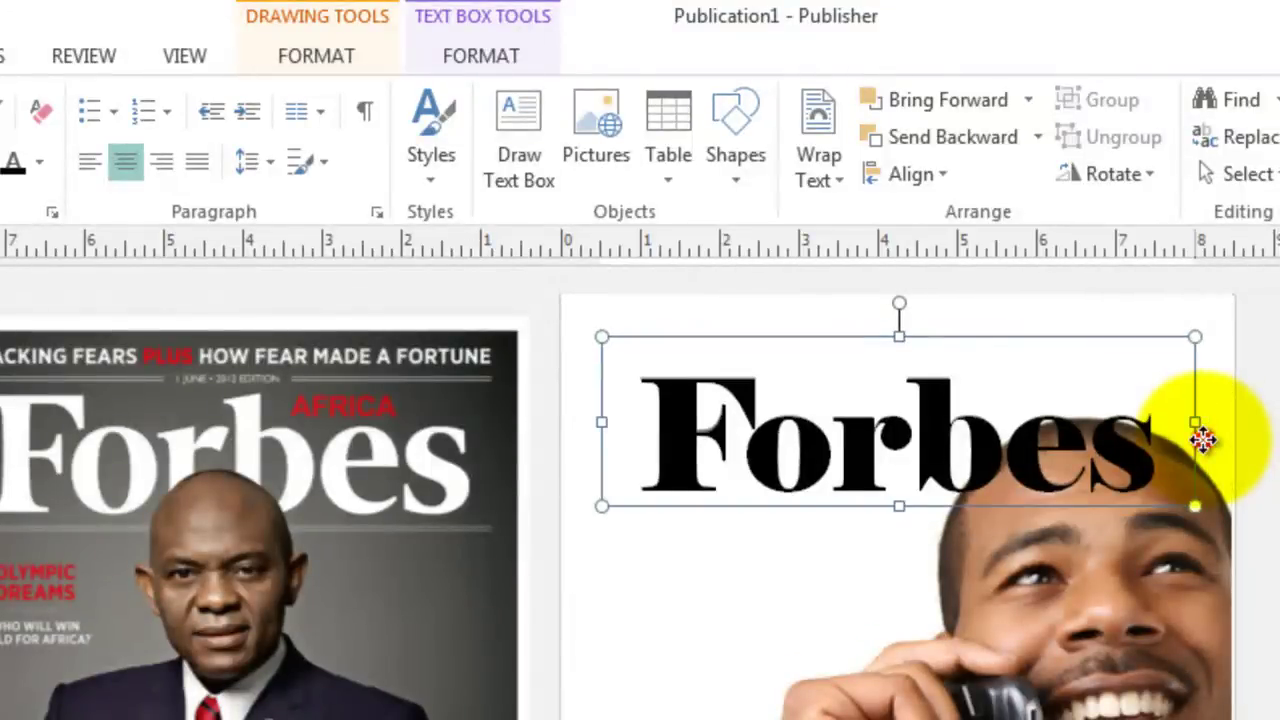
{"action": "left_click_drag", "start_coordinate": [1206, 434], "coordinate": [1203, 417]}
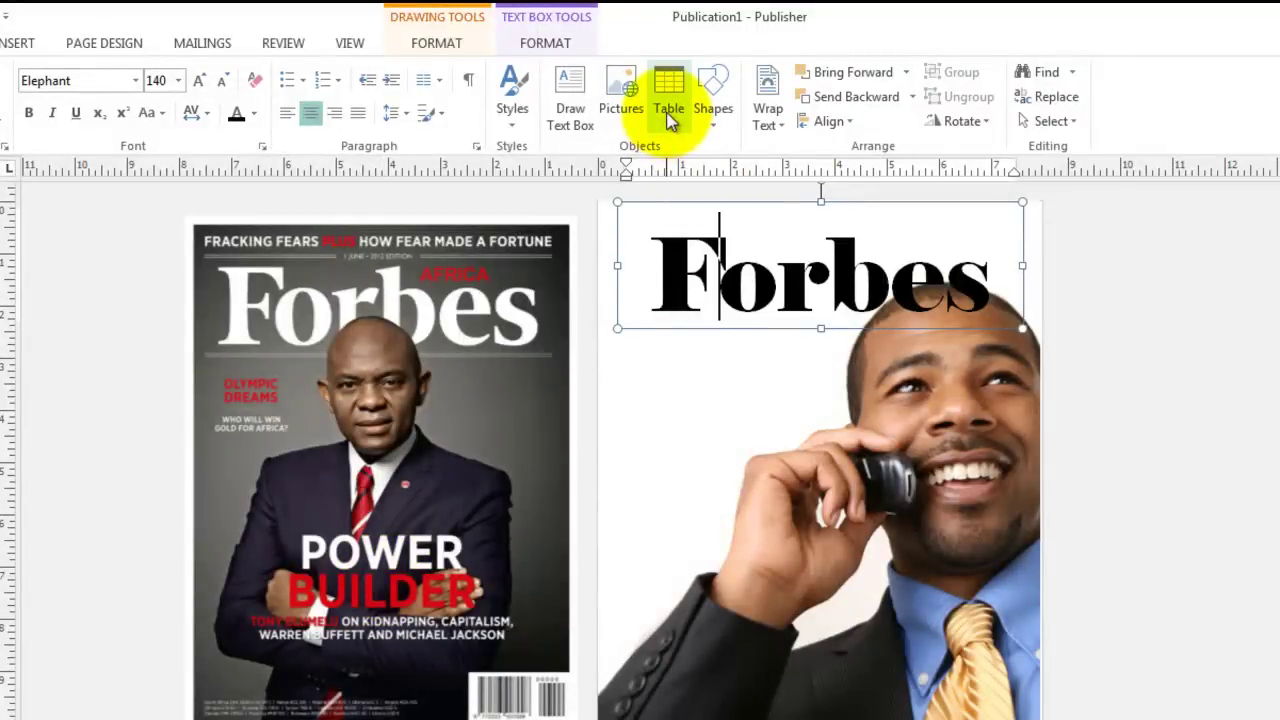
Step: Draw a text box about 4" wide below the masthead and enter the cover subject's full name followed by "takes off with his new idea."
{"action": "left_click", "coordinate": [578, 95]}
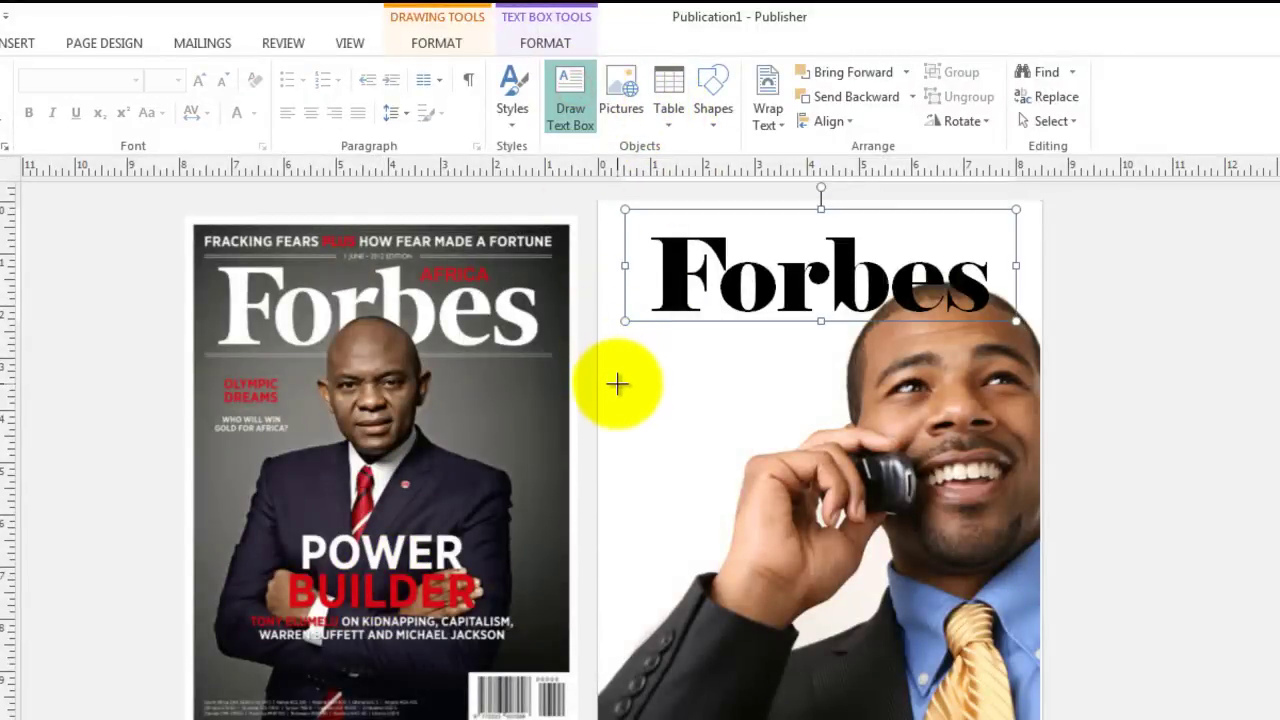
{"action": "left_click_drag", "start_coordinate": [621, 393], "coordinate": [825, 589]}
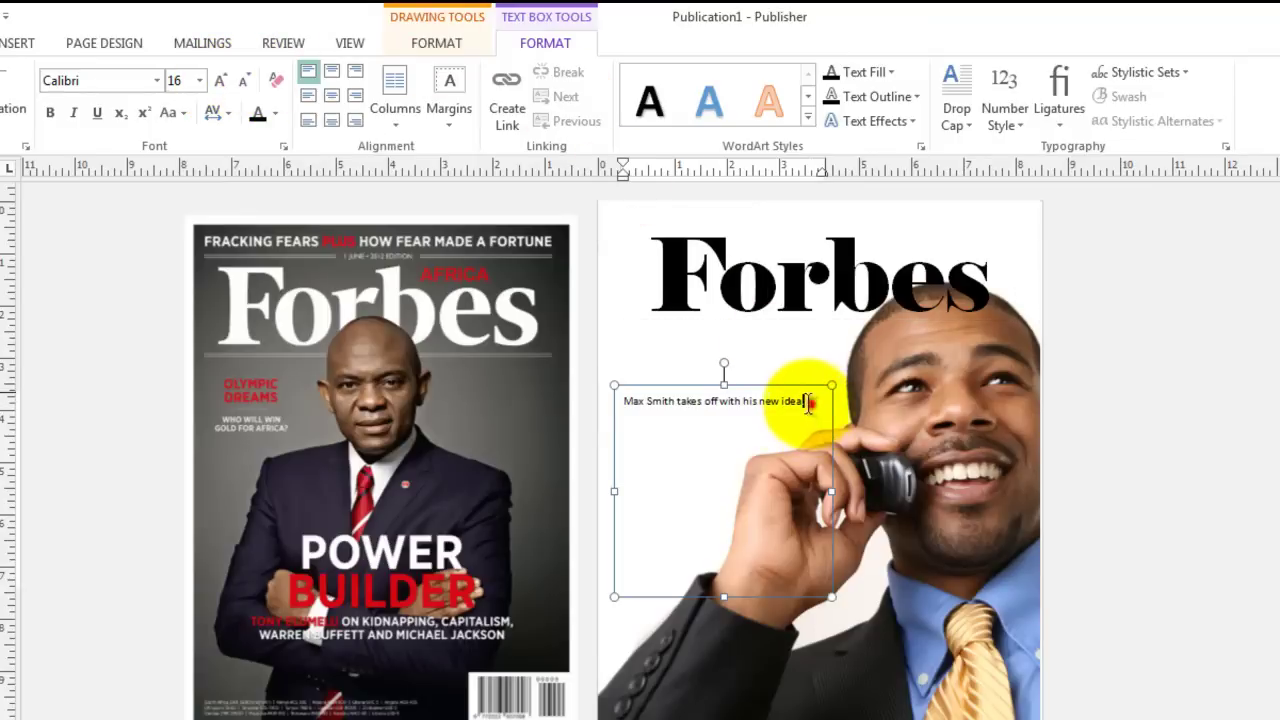
Step: Enlarge the whole "takes off with his new idea." headline to font size 48
{"action": "left_click_drag", "start_coordinate": [809, 402], "coordinate": [632, 401]}
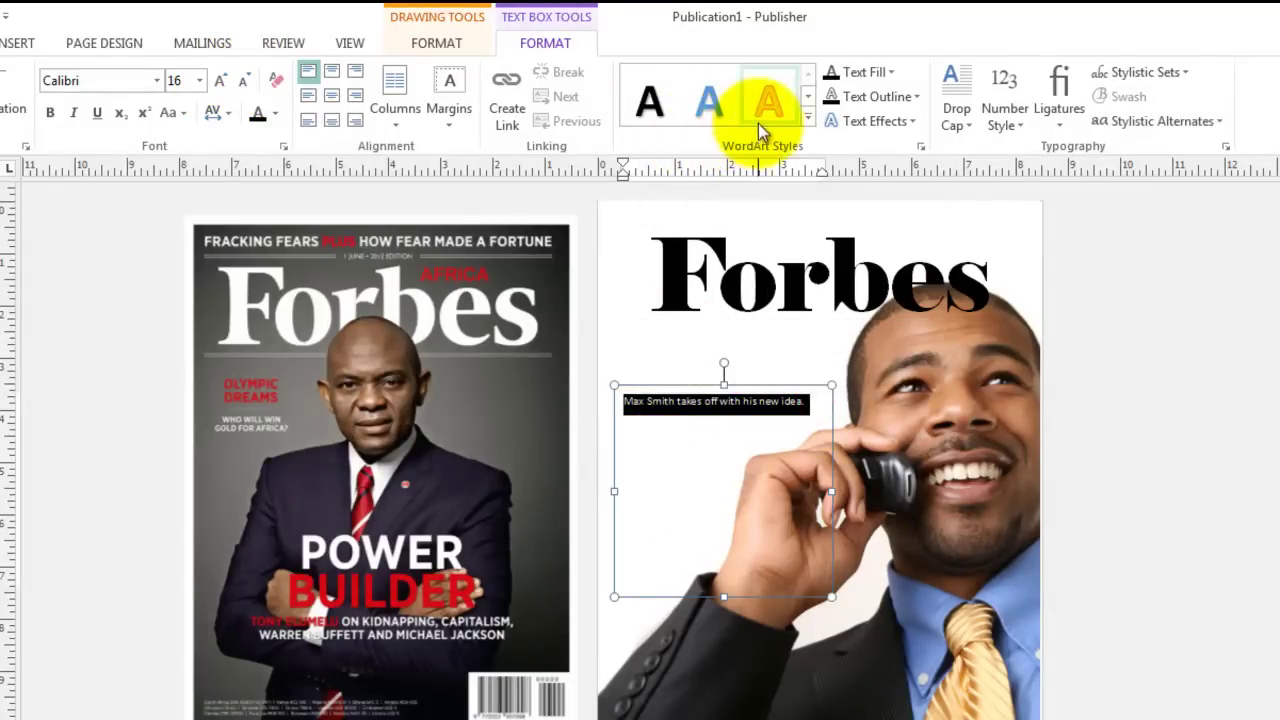
{"action": "left_click", "coordinate": [219, 88]}
{"action": "left_click", "coordinate": [219, 88]}
{"action": "left_click", "coordinate": [219, 88]}
{"action": "left_click", "coordinate": [219, 88]}
{"action": "left_click", "coordinate": [219, 88]}
{"action": "left_click", "coordinate": [219, 88]}
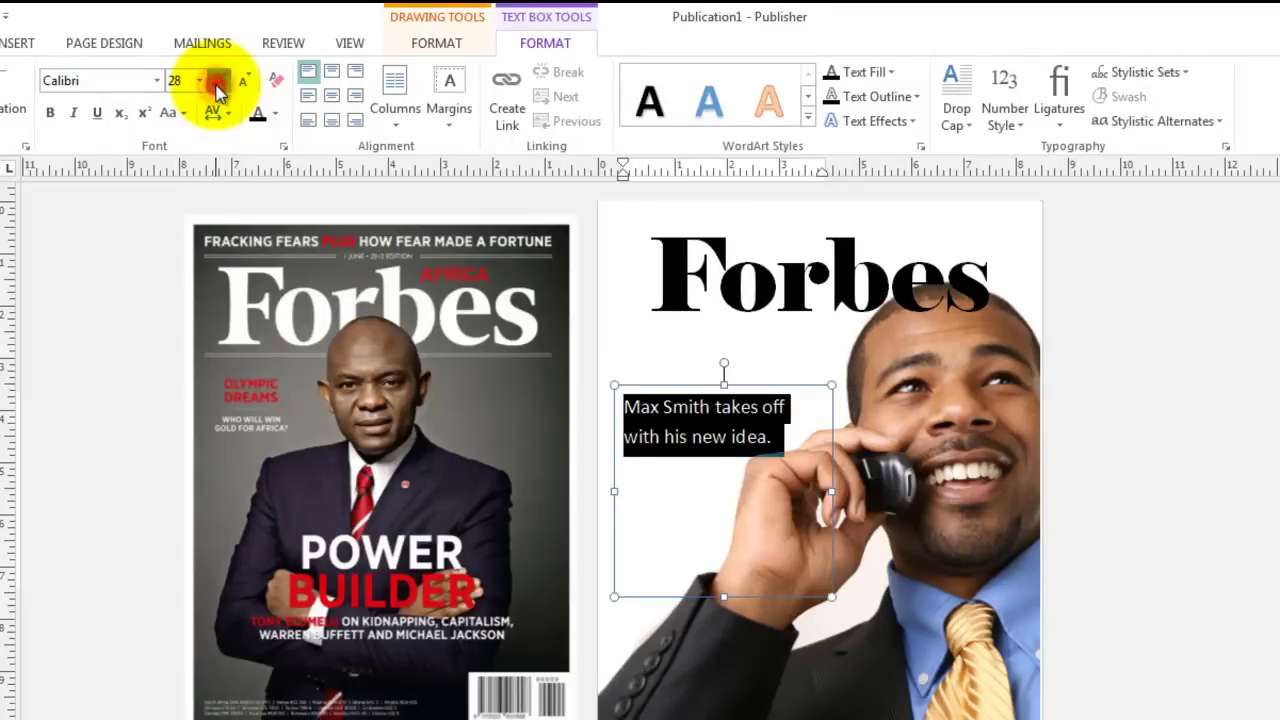
{"action": "left_click", "coordinate": [219, 88]}
{"action": "left_click", "coordinate": [219, 88]}
{"action": "left_click", "coordinate": [220, 89]}
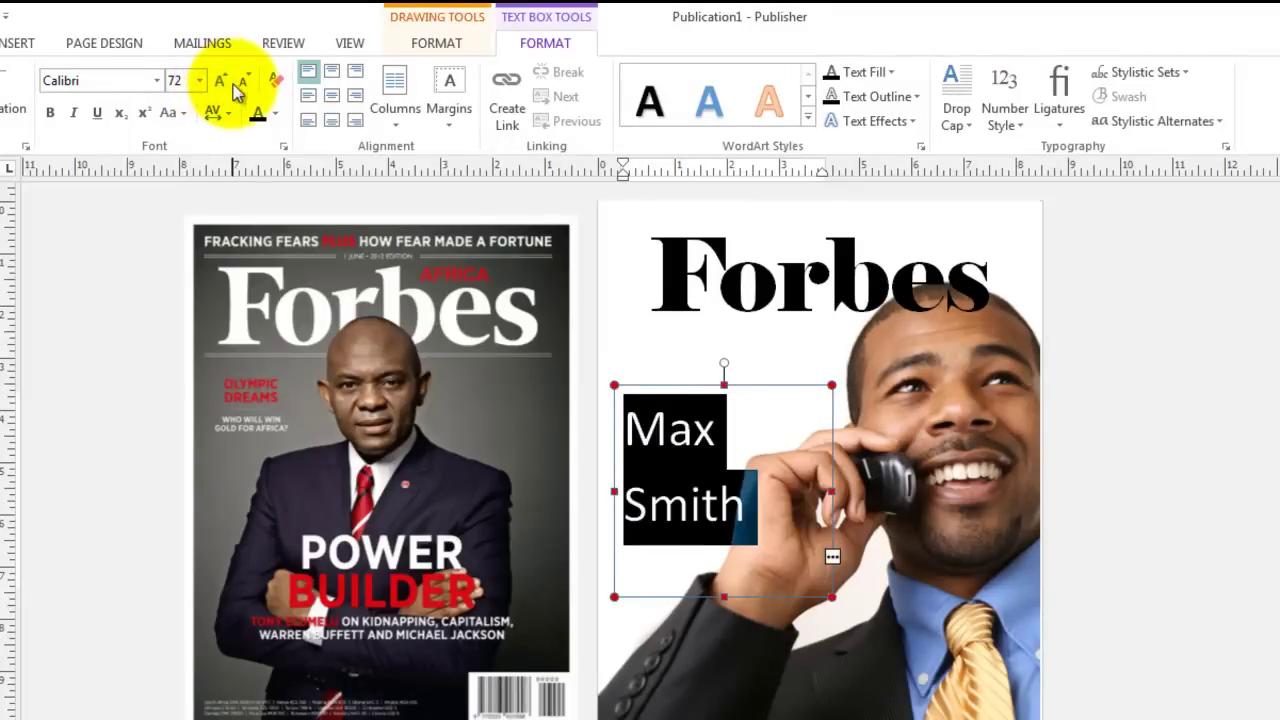
{"action": "left_click", "coordinate": [243, 84]}
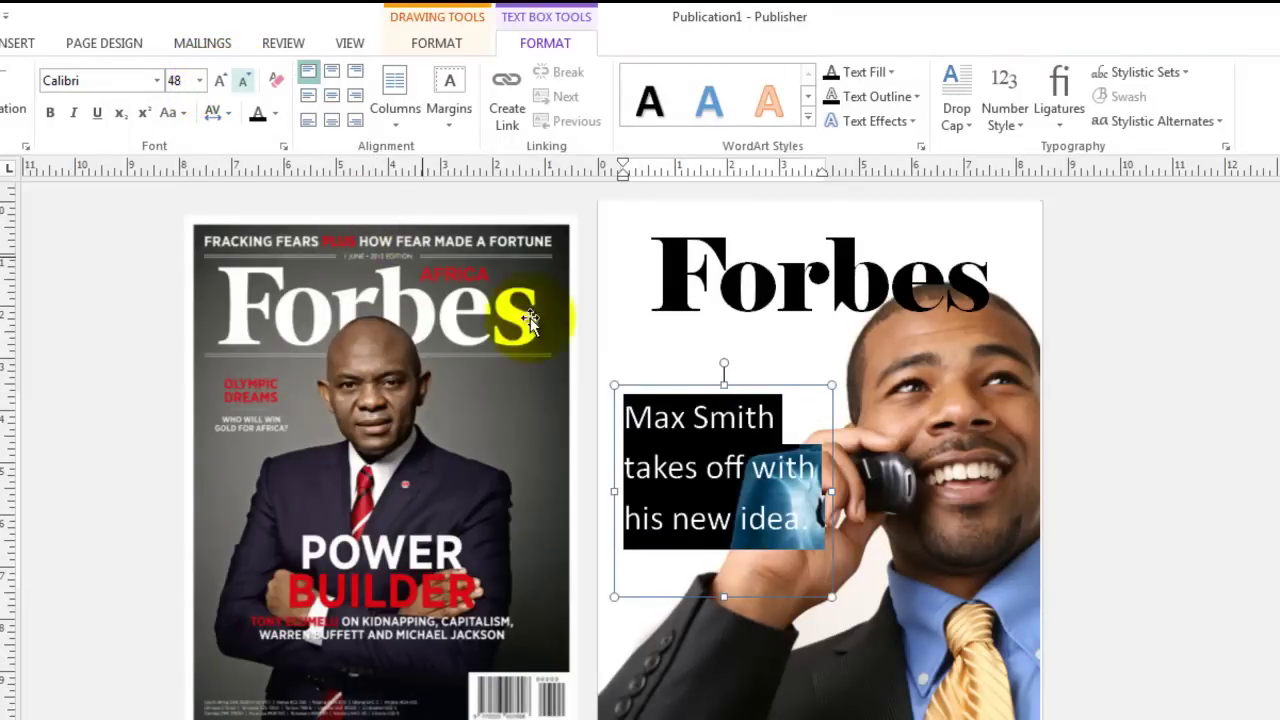
Step: Move the headline's text box up to just beneath the masthead and apply the gold-filled WordArt style to its text
{"action": "left_click", "coordinate": [668, 385]}
{"action": "left_click_drag", "start_coordinate": [668, 385], "coordinate": [652, 316]}
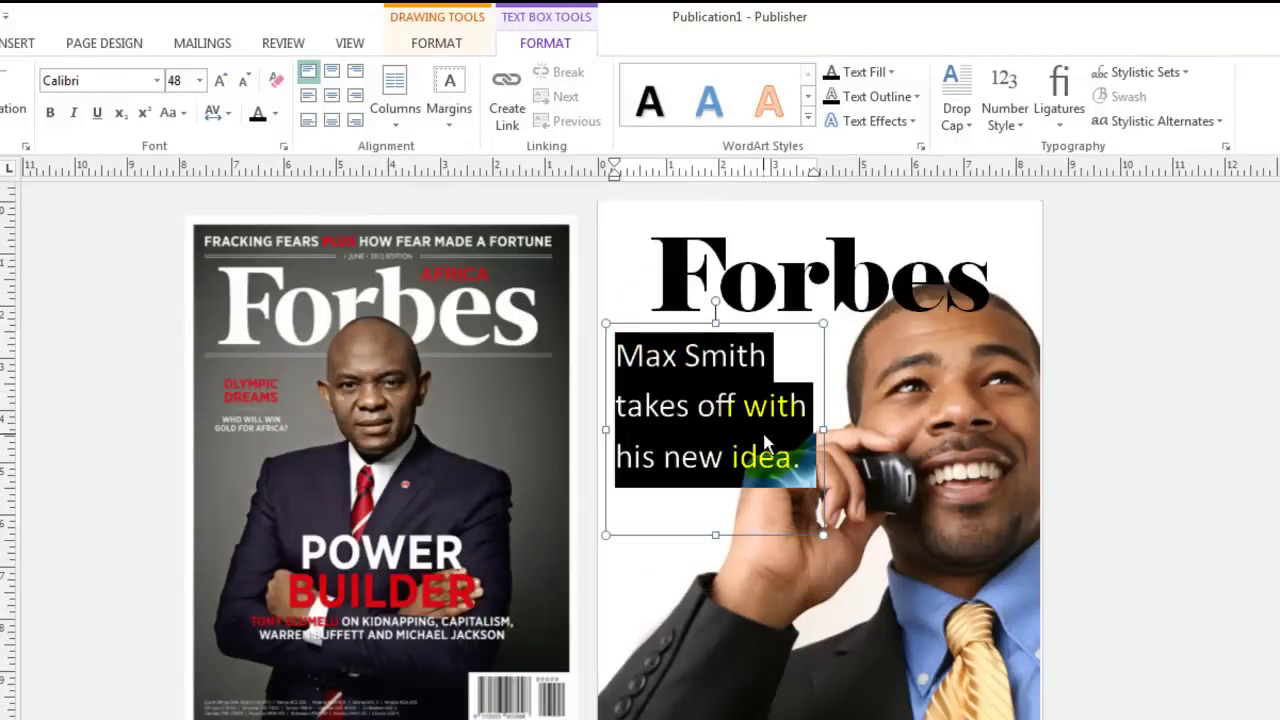
{"action": "left_click", "coordinate": [806, 118]}
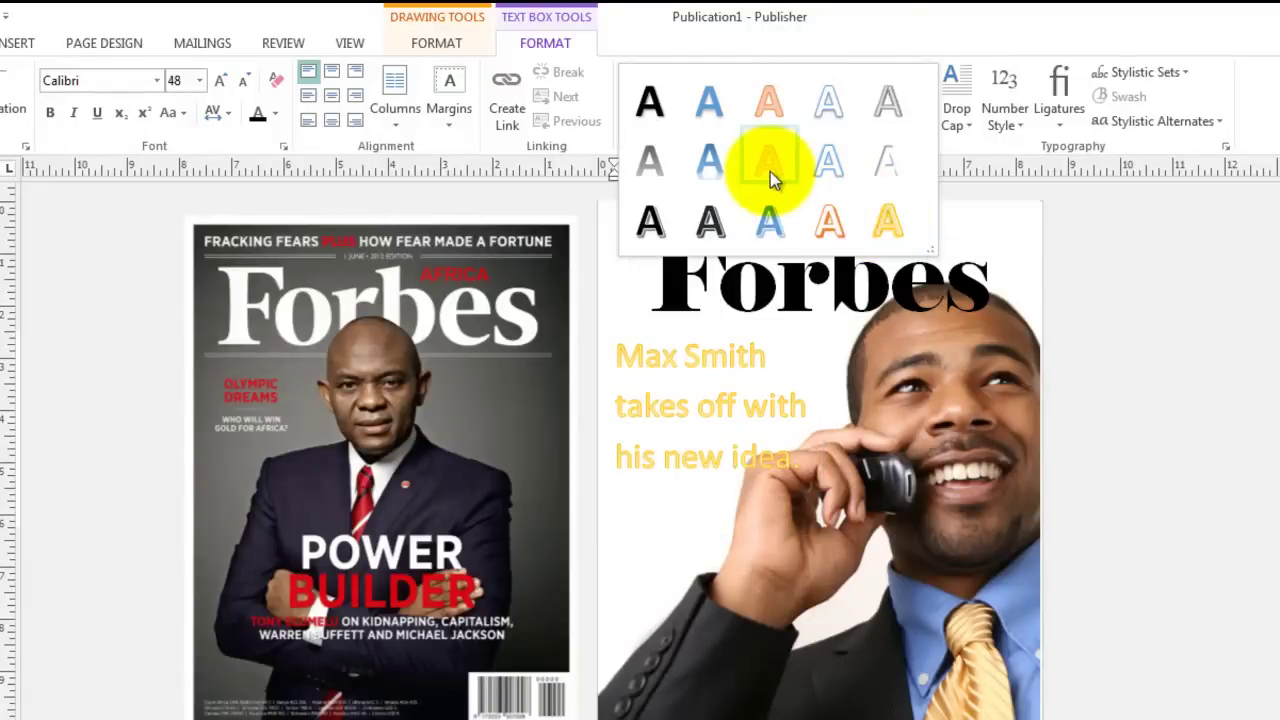
{"action": "left_click", "coordinate": [769, 169]}
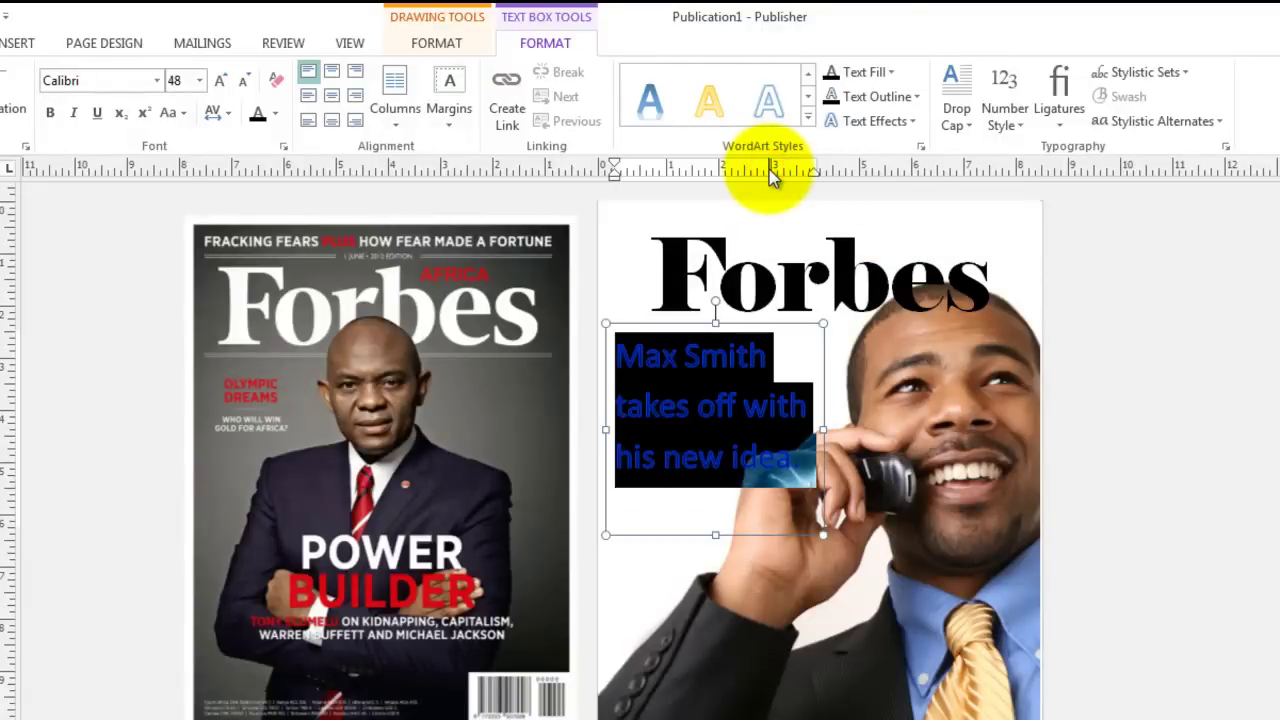
Step: Try to set the headline's font size to 60
{"action": "left_click", "coordinate": [200, 82]}
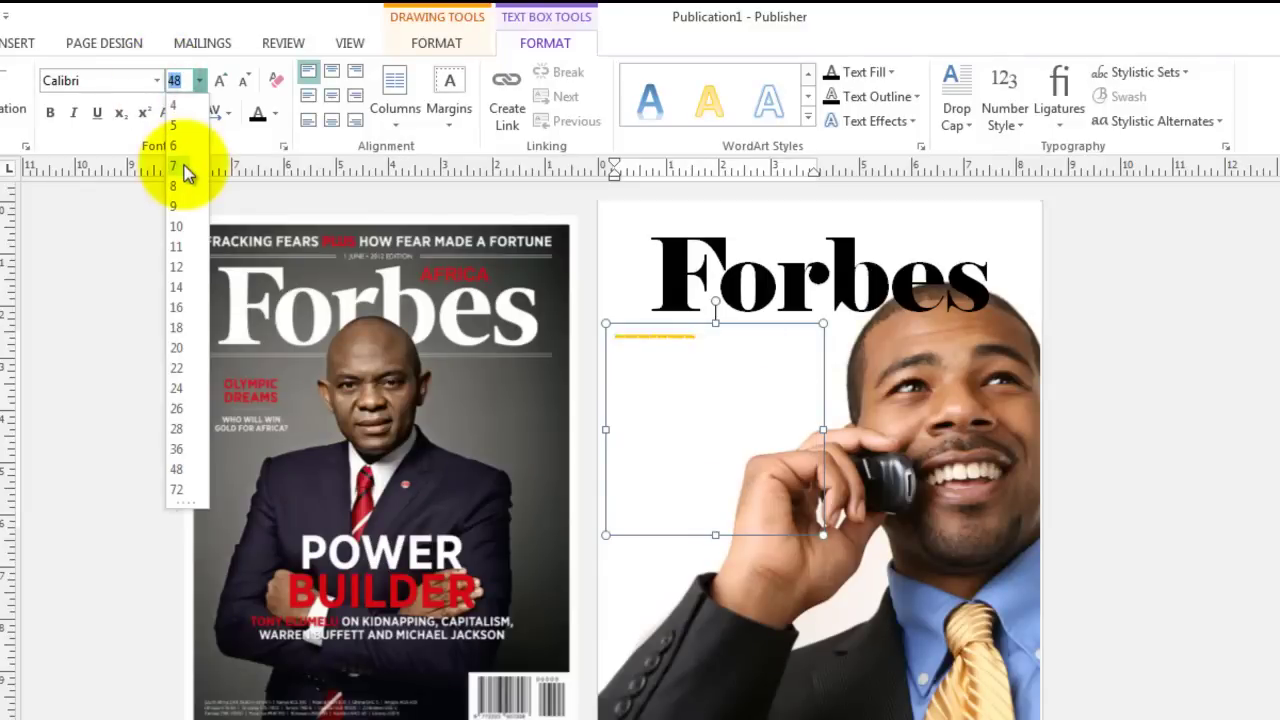
{"action": "type", "text": "60"}
{"action": "key", "text": "Return"}
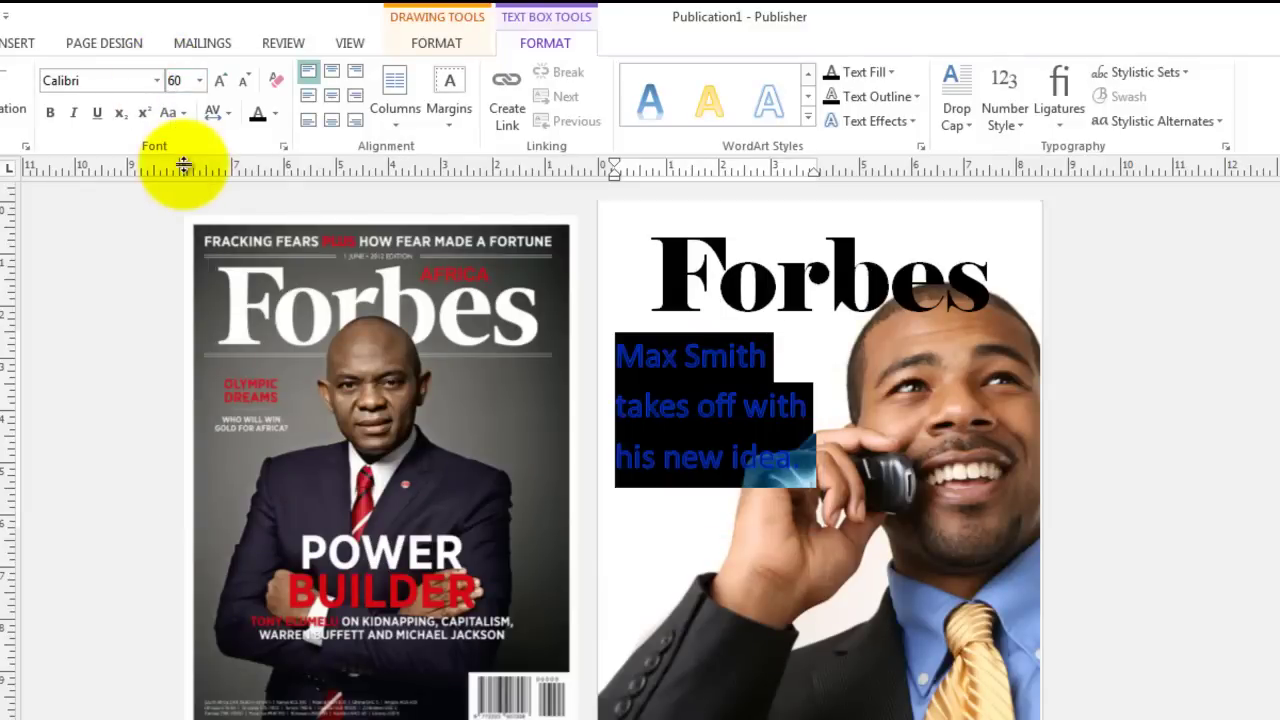
{"action": "left_click", "coordinate": [806, 480]}
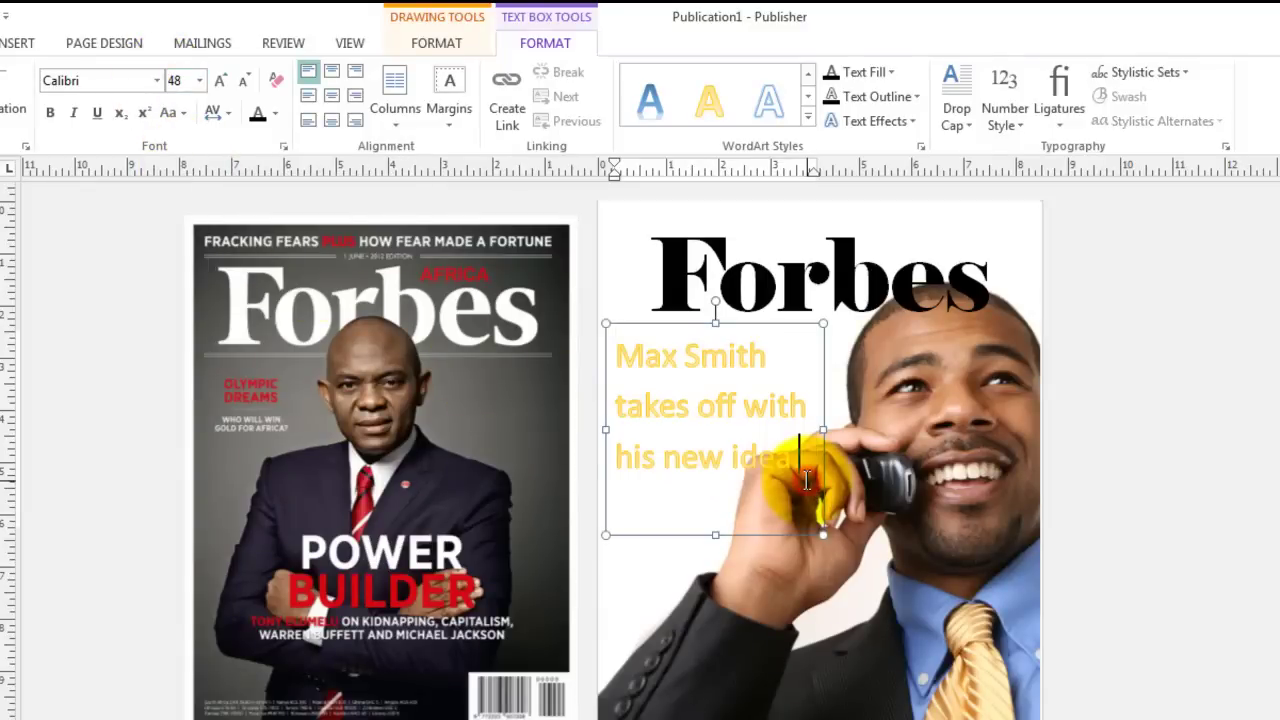
Step: Make the whole headline bold and resize its text box to fit the three lines, about 4.08" wide by 3.02" high
{"action": "left_click_drag", "start_coordinate": [806, 475], "coordinate": [581, 253]}
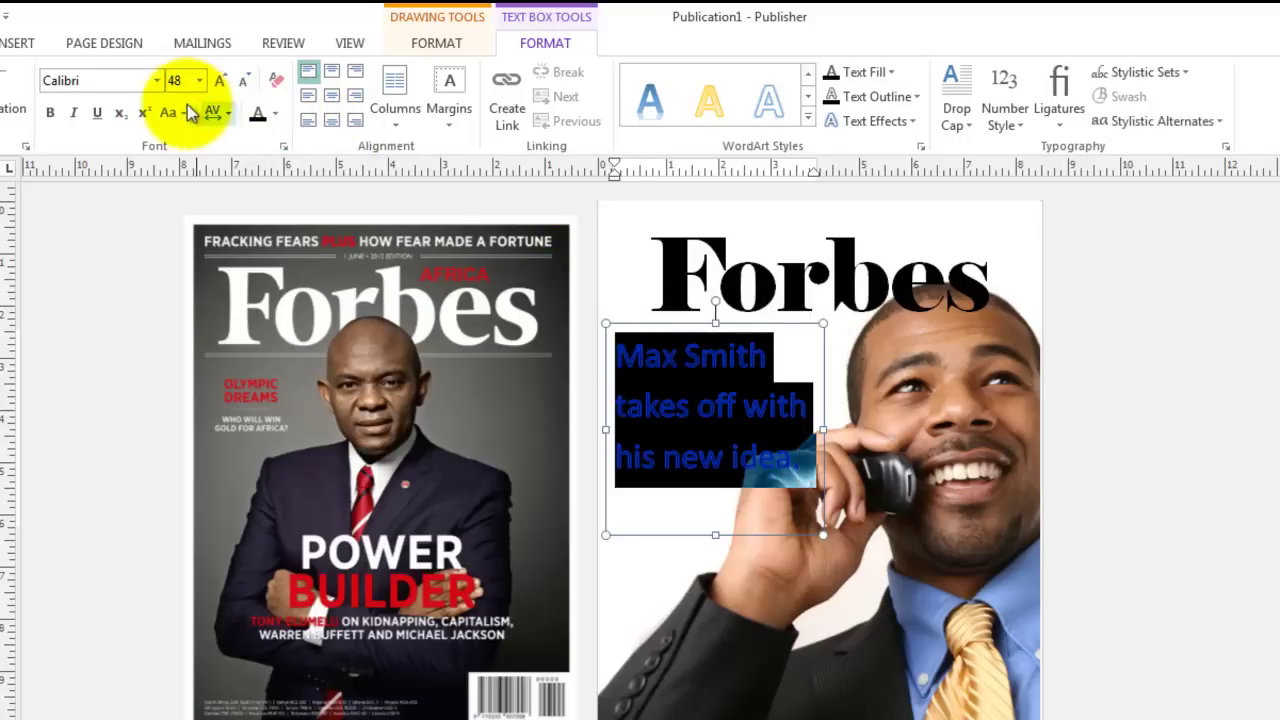
{"action": "left_click", "coordinate": [52, 117]}
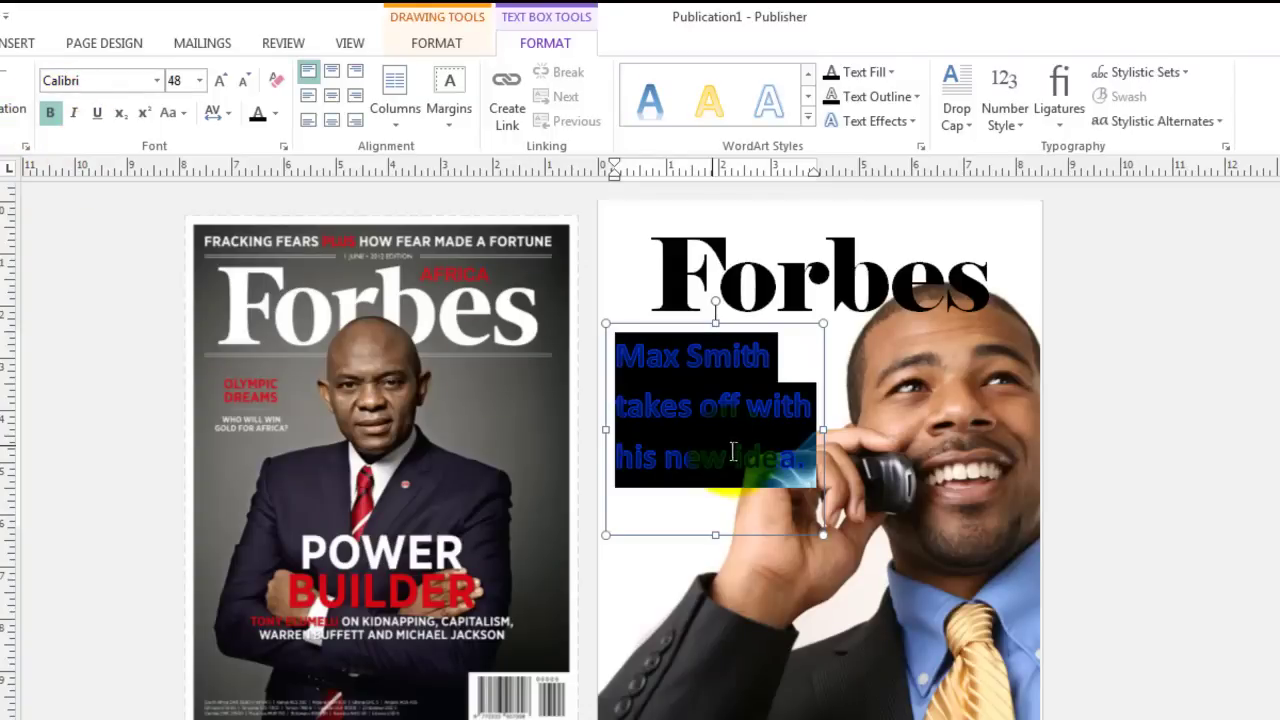
{"action": "left_click", "coordinate": [778, 462]}
{"action": "left_click_drag", "start_coordinate": [822, 535], "coordinate": [826, 495]}
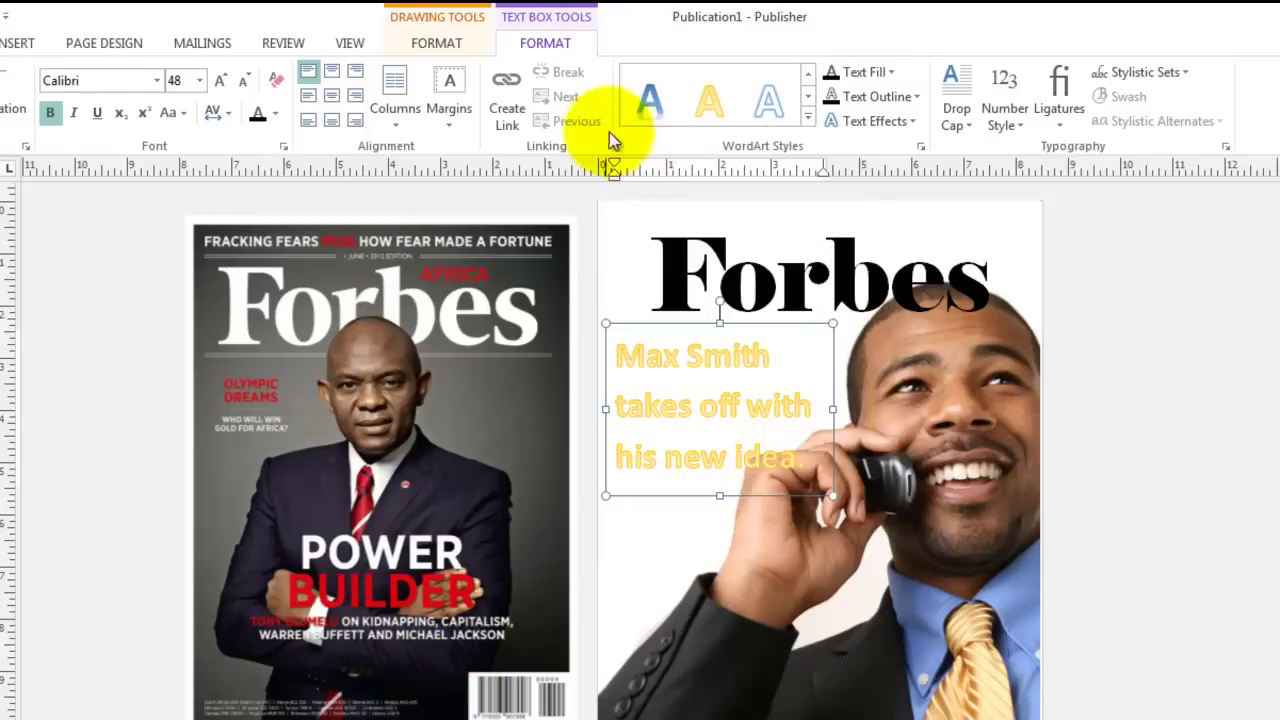
Step: Draw a text box about 4.96" wide by 1.59" high across the lower part of the dark jacket and start its text with "How he"
{"action": "left_click", "coordinate": [22, 45]}
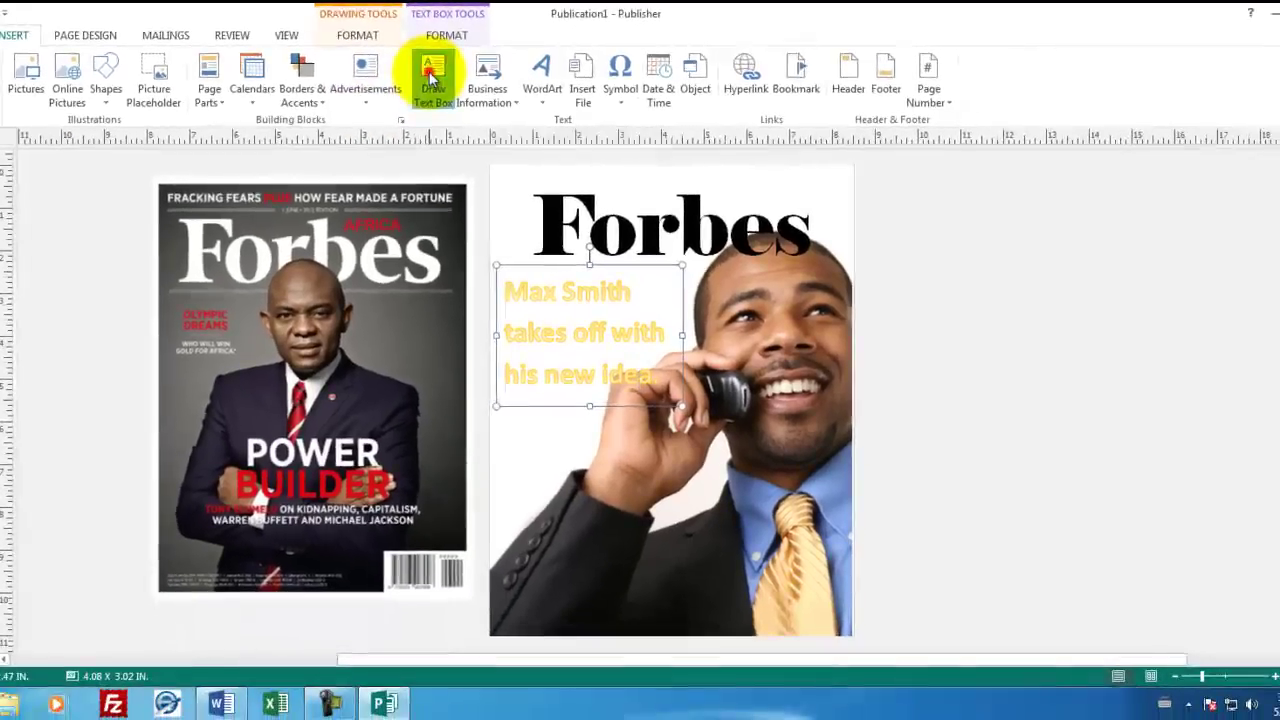
{"action": "left_click", "coordinate": [430, 75]}
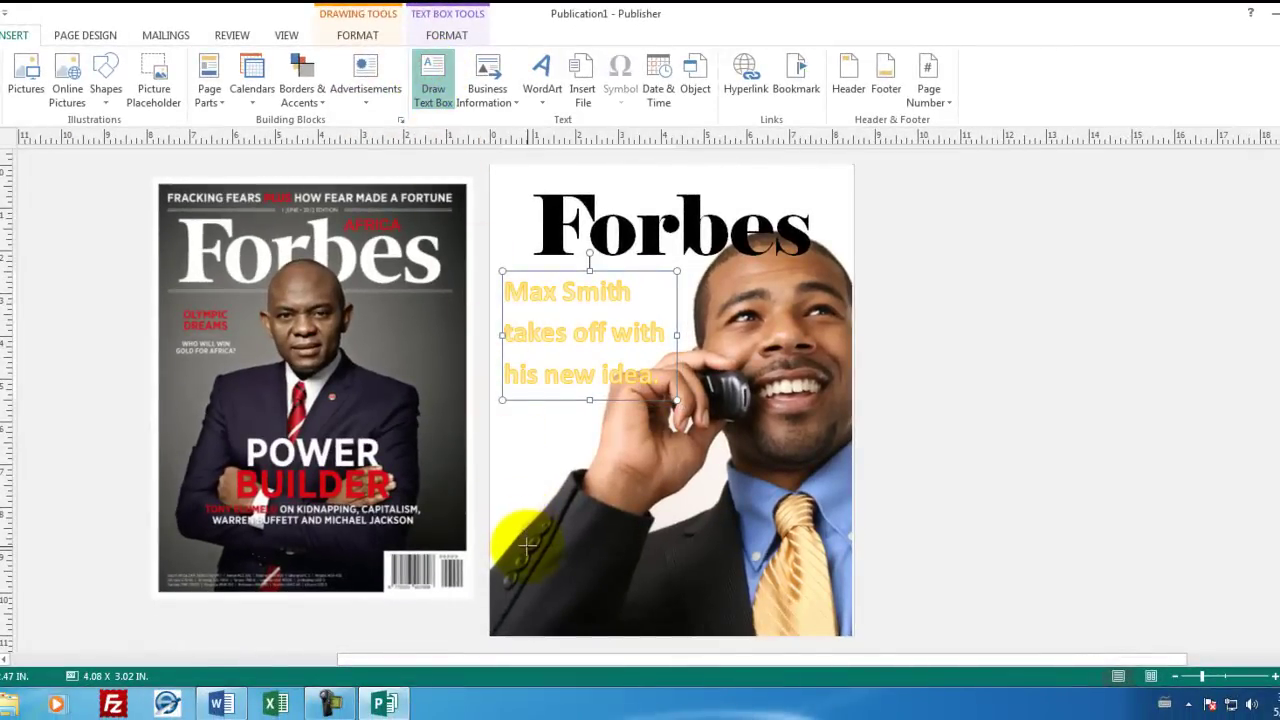
{"action": "mouse_move", "coordinate": [527, 547]}
{"action": "left_mouse_down"}
{"action": "mouse_move", "coordinate": [611, 590]}
{"action": "mouse_move", "coordinate": [725, 613]}
{"action": "left_mouse_up"}
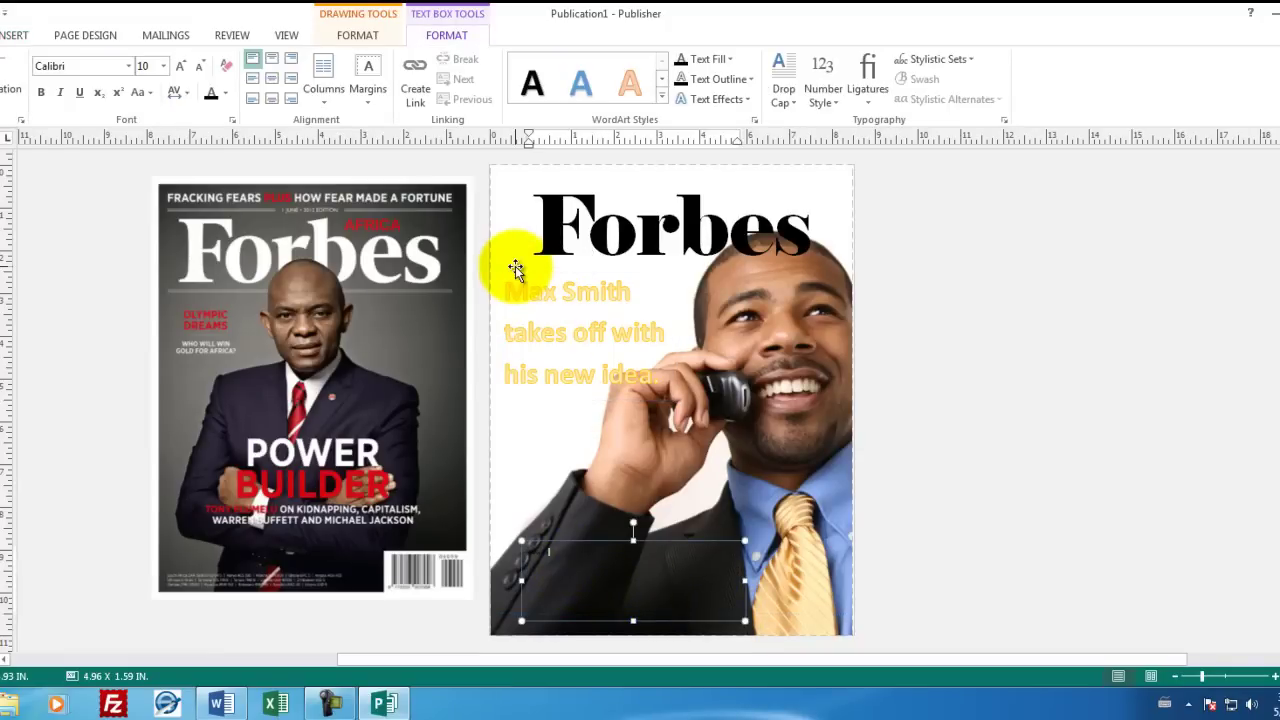
{"action": "left_click", "coordinate": [288, 36]}
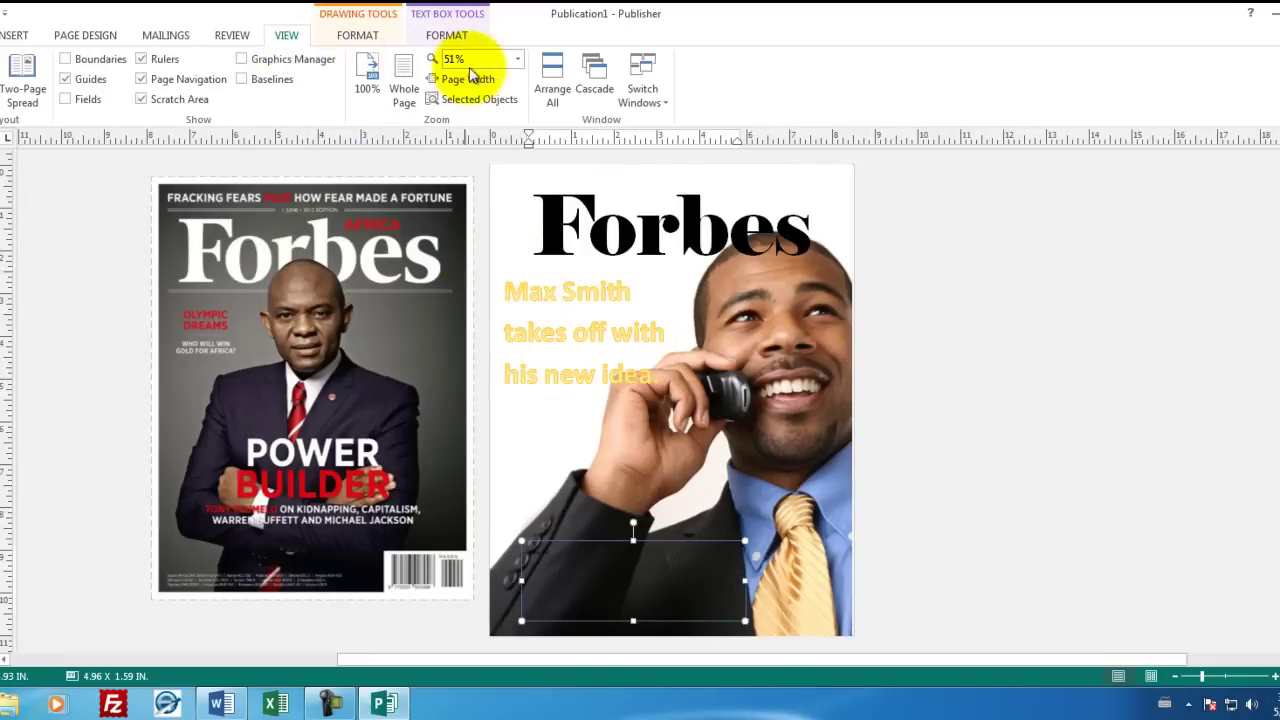
{"action": "left_click", "coordinate": [517, 59]}
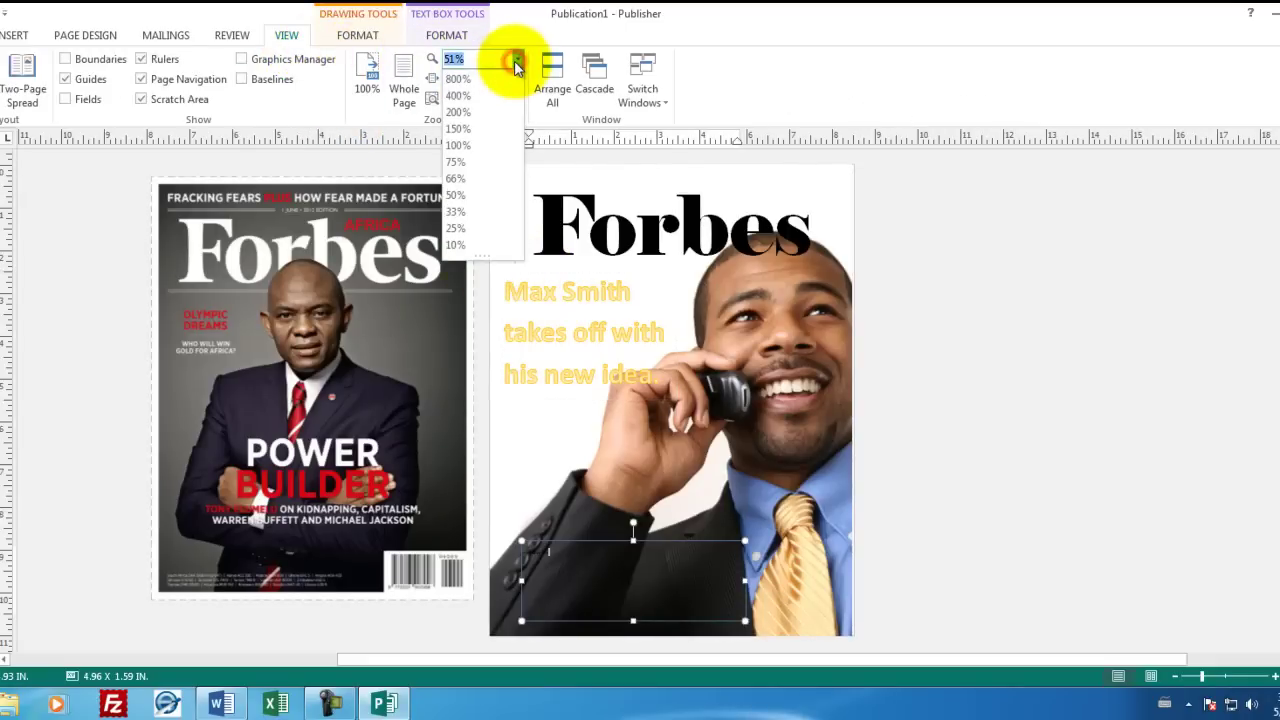
{"action": "left_click", "coordinate": [485, 129]}
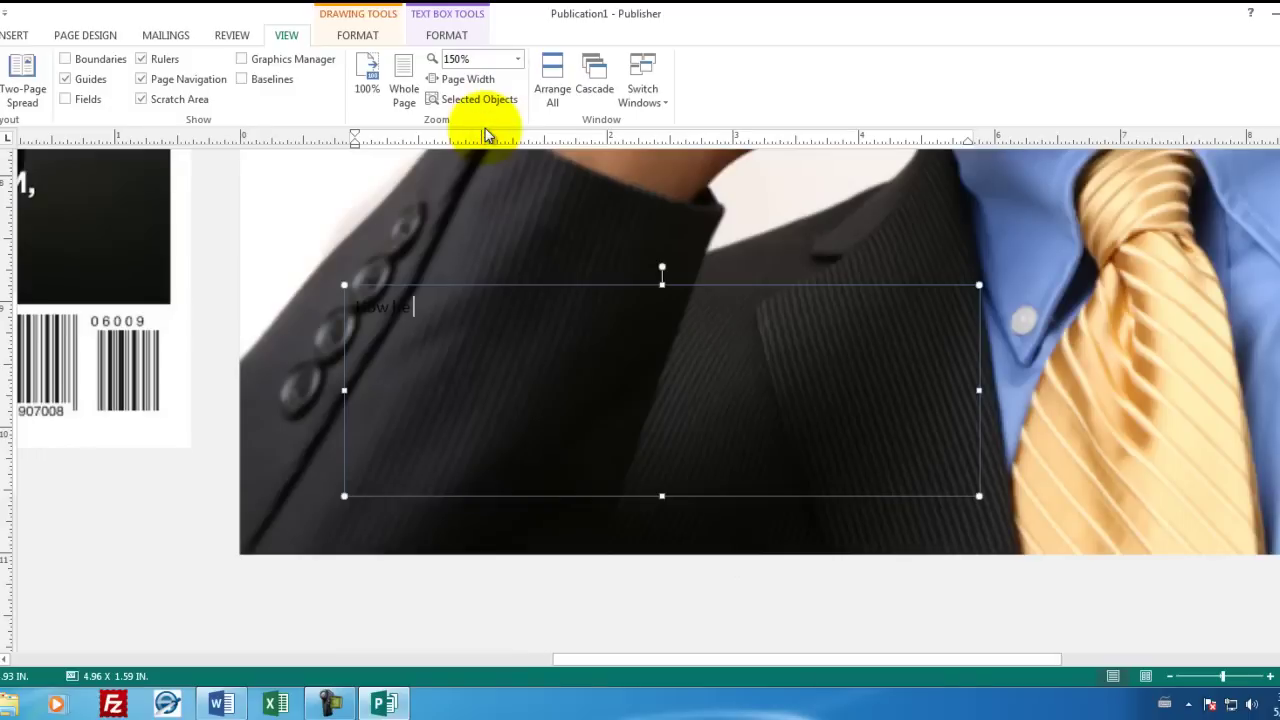
Step: Try No Fill as the font color of the "How he" text
{"action": "triple_click", "coordinate": [394, 306]}
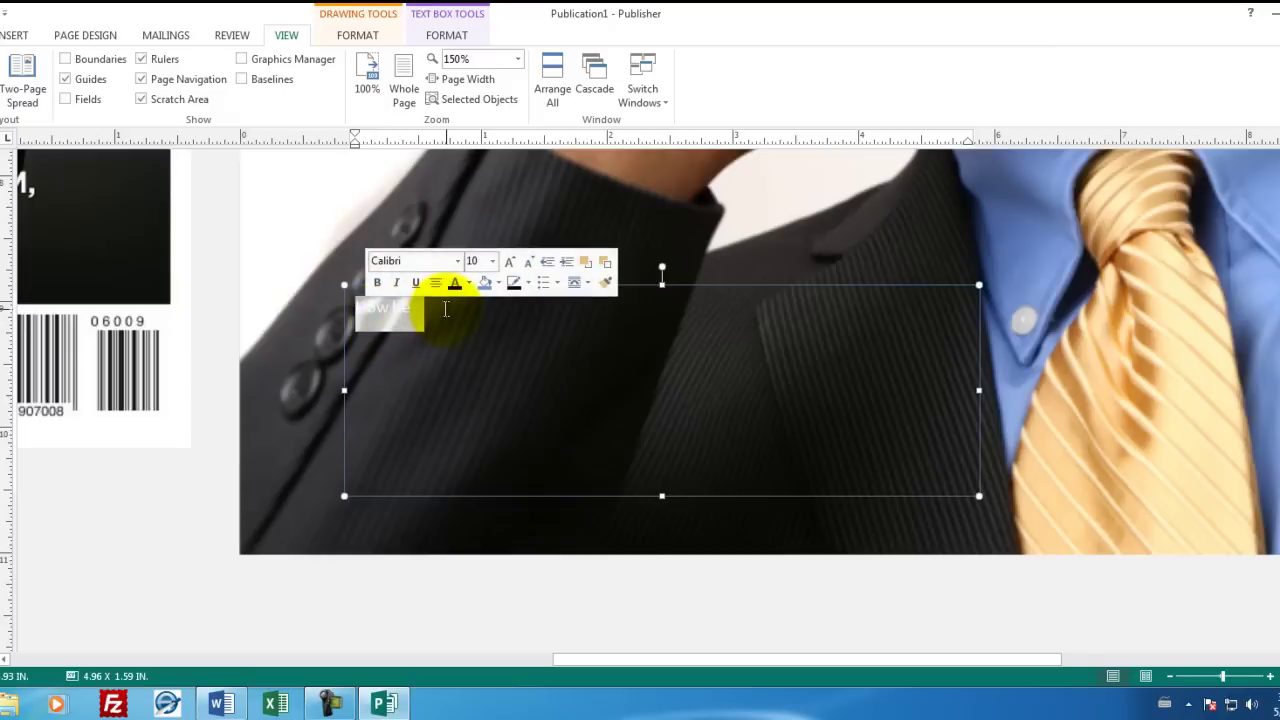
{"action": "left_click", "coordinate": [468, 283]}
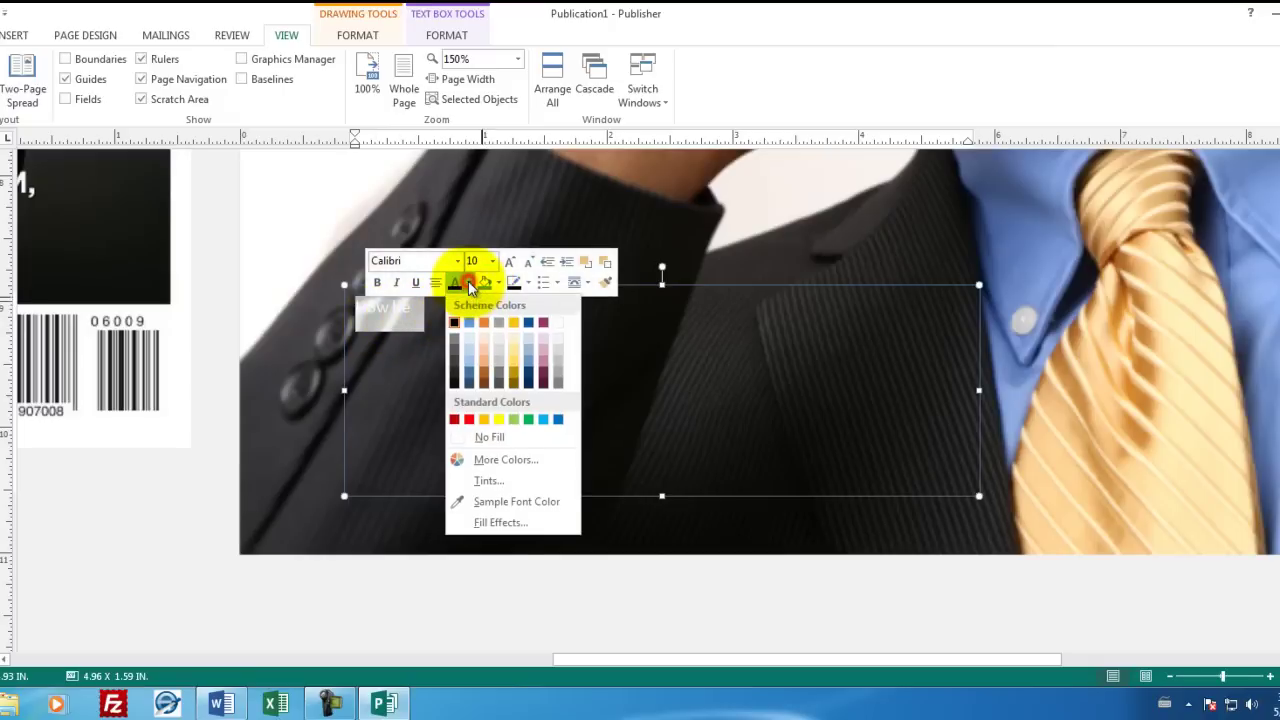
{"action": "left_click", "coordinate": [462, 440]}
{"action": "left_click", "coordinate": [447, 327]}
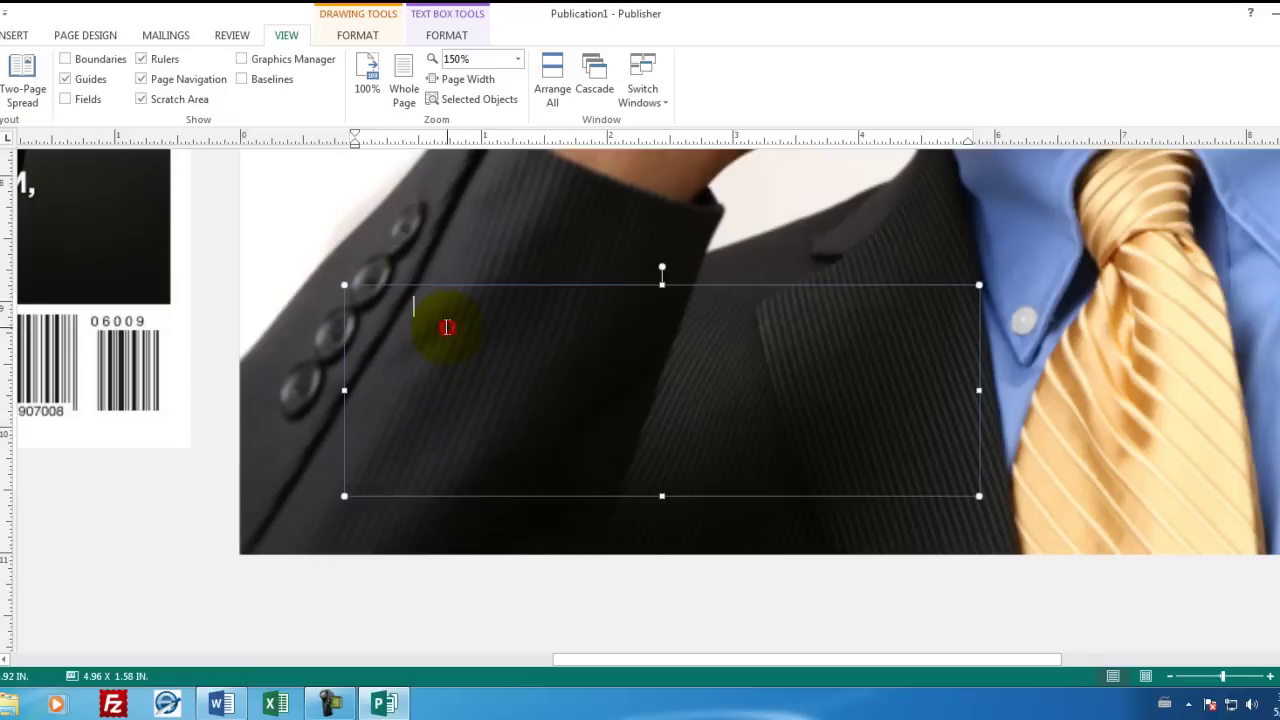
Step: Change the font color of the "How he" text to white and increase its font size to 12
{"action": "left_click_drag", "start_coordinate": [439, 317], "coordinate": [350, 308]}
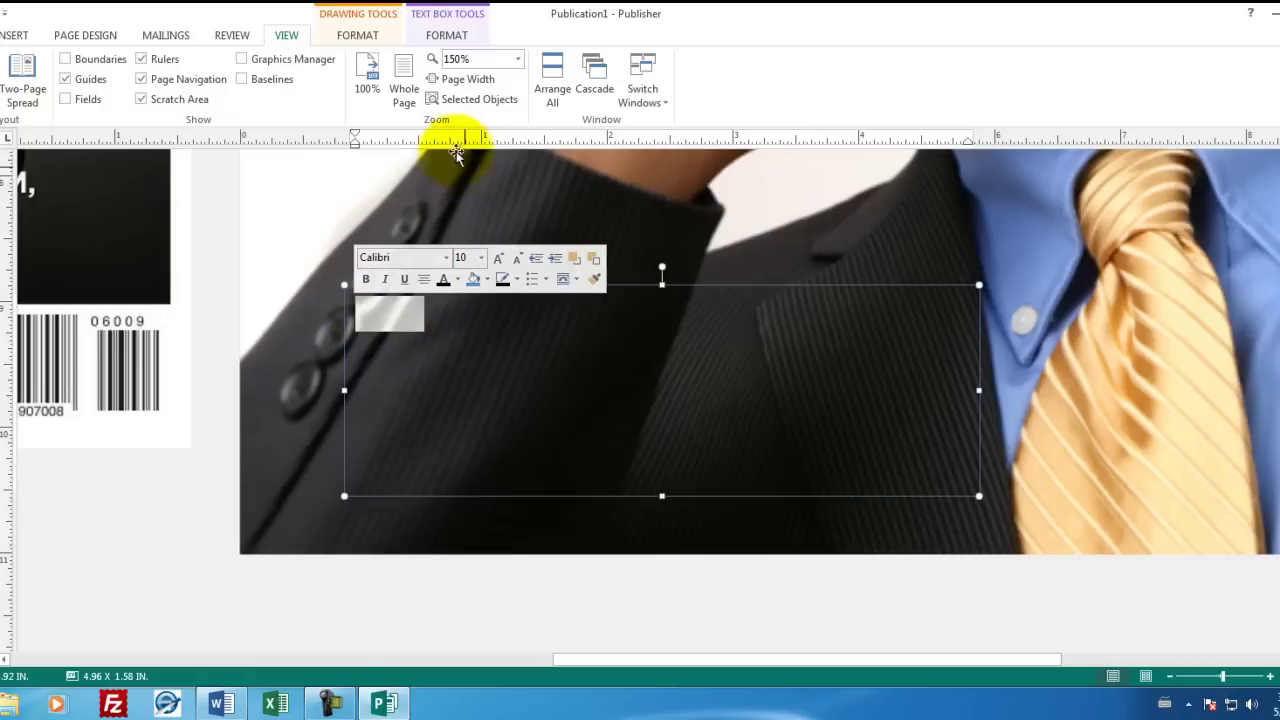
{"action": "double_click", "coordinate": [396, 309]}
{"action": "left_click", "coordinate": [376, 312]}
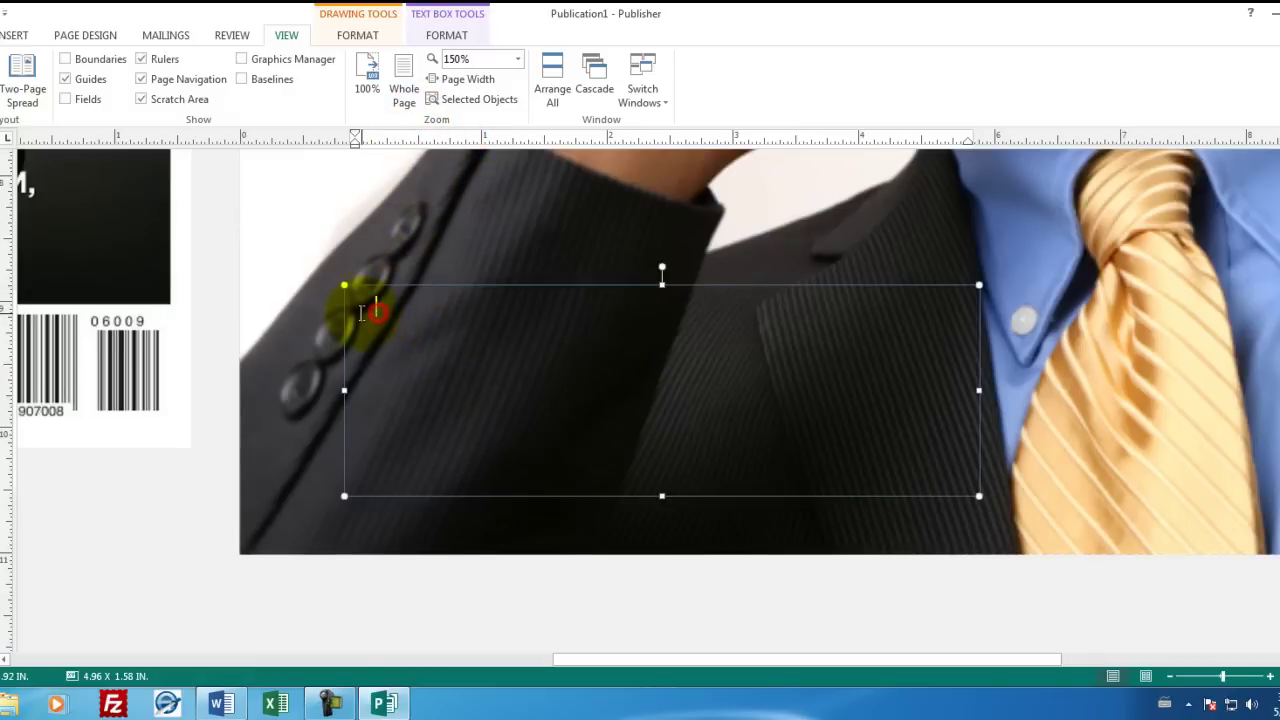
{"action": "left_click_drag", "start_coordinate": [373, 312], "coordinate": [443, 308]}
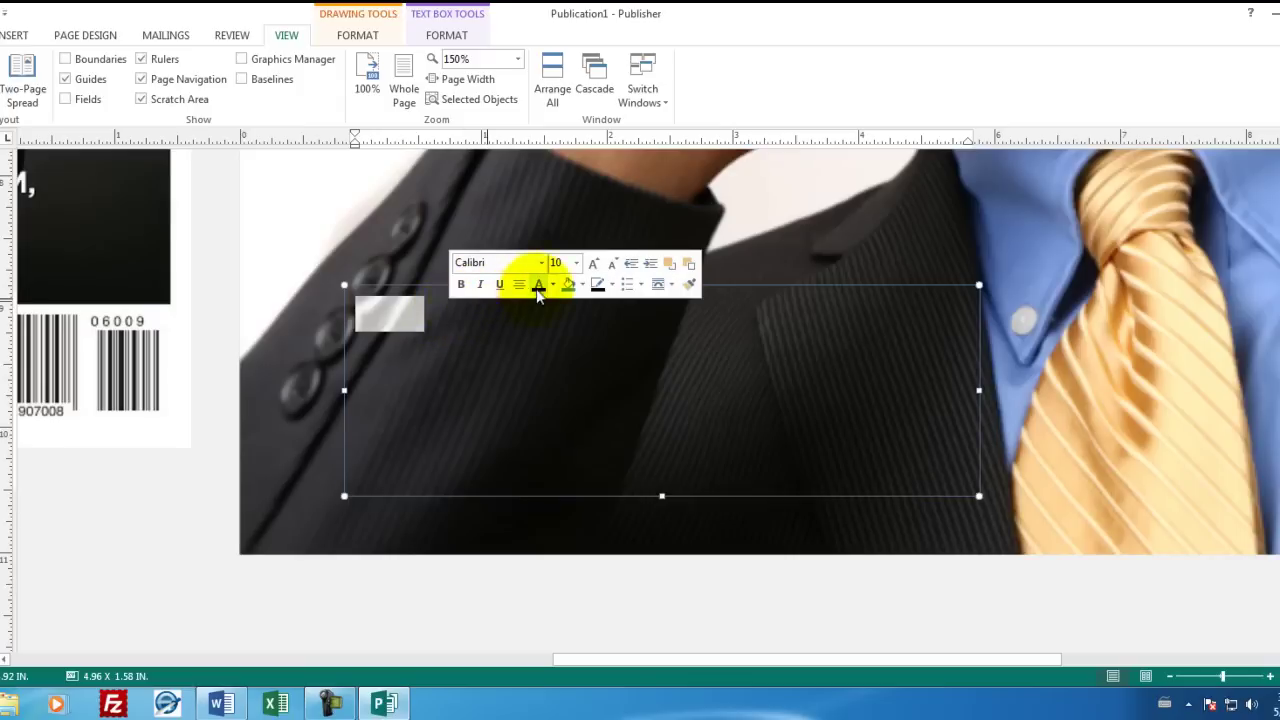
{"action": "left_click", "coordinate": [553, 285]}
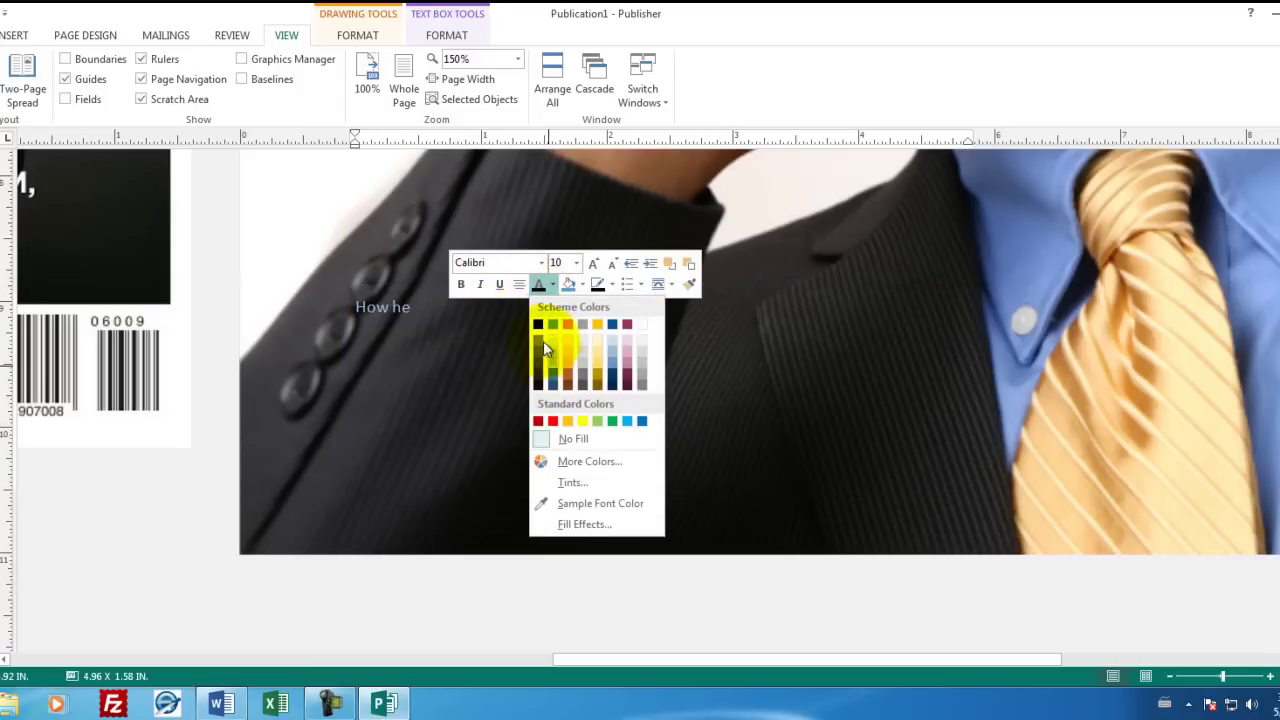
{"action": "left_click", "coordinate": [641, 327]}
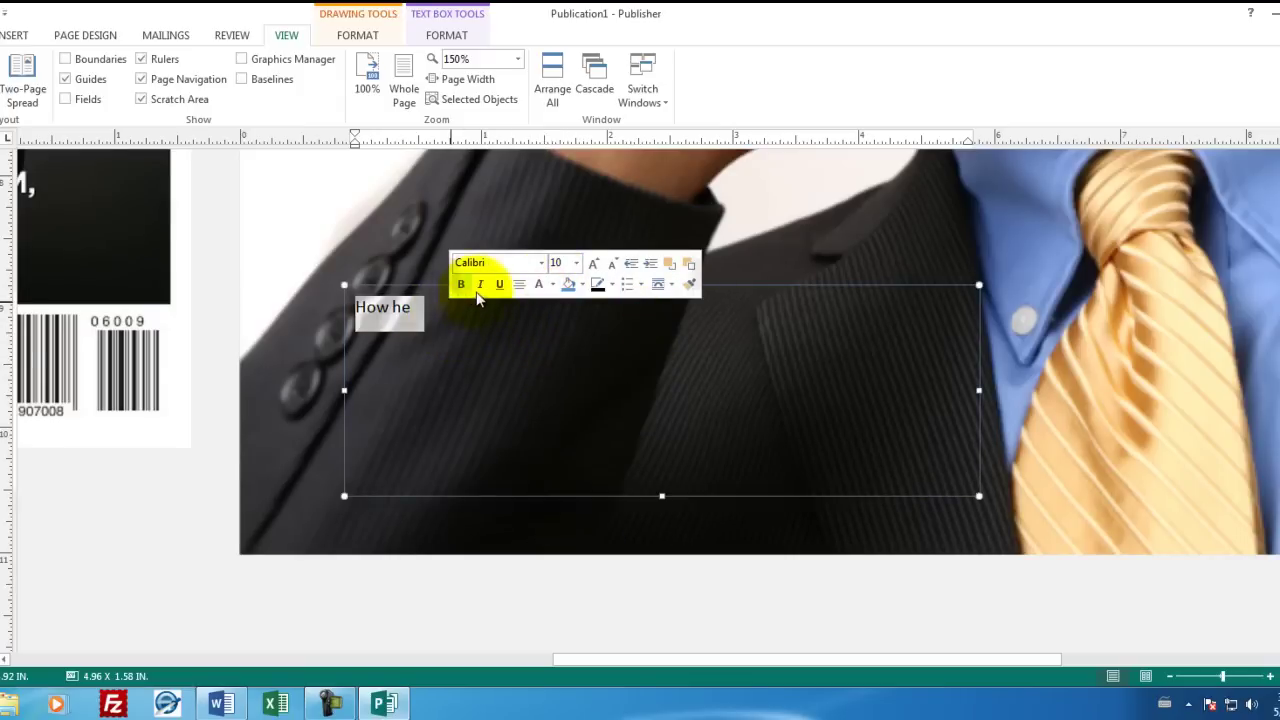
{"action": "left_click", "coordinate": [593, 264]}
{"action": "left_click", "coordinate": [593, 264]}
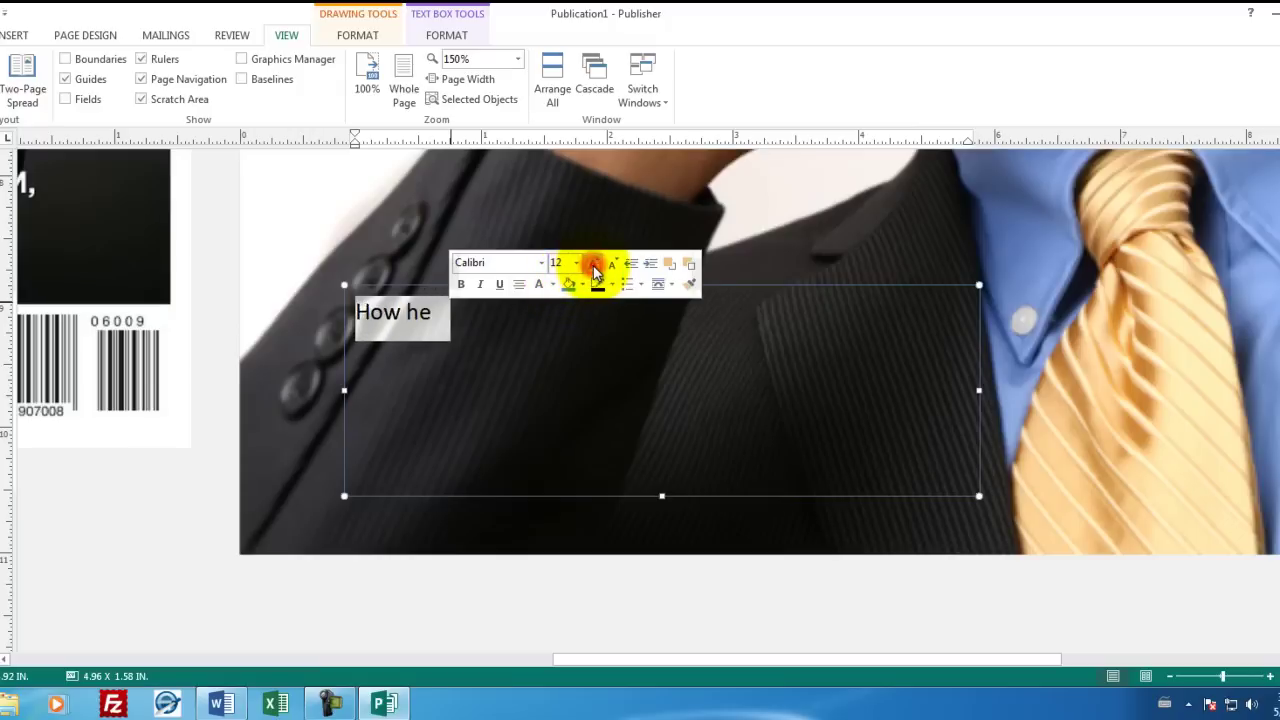
Step: Increase the font size of the "How he" text to 28
{"action": "left_click", "coordinate": [593, 264]}
{"action": "left_click", "coordinate": [593, 264]}
{"action": "left_click", "coordinate": [593, 264]}
{"action": "left_click", "coordinate": [593, 264]}
{"action": "left_click", "coordinate": [593, 264]}
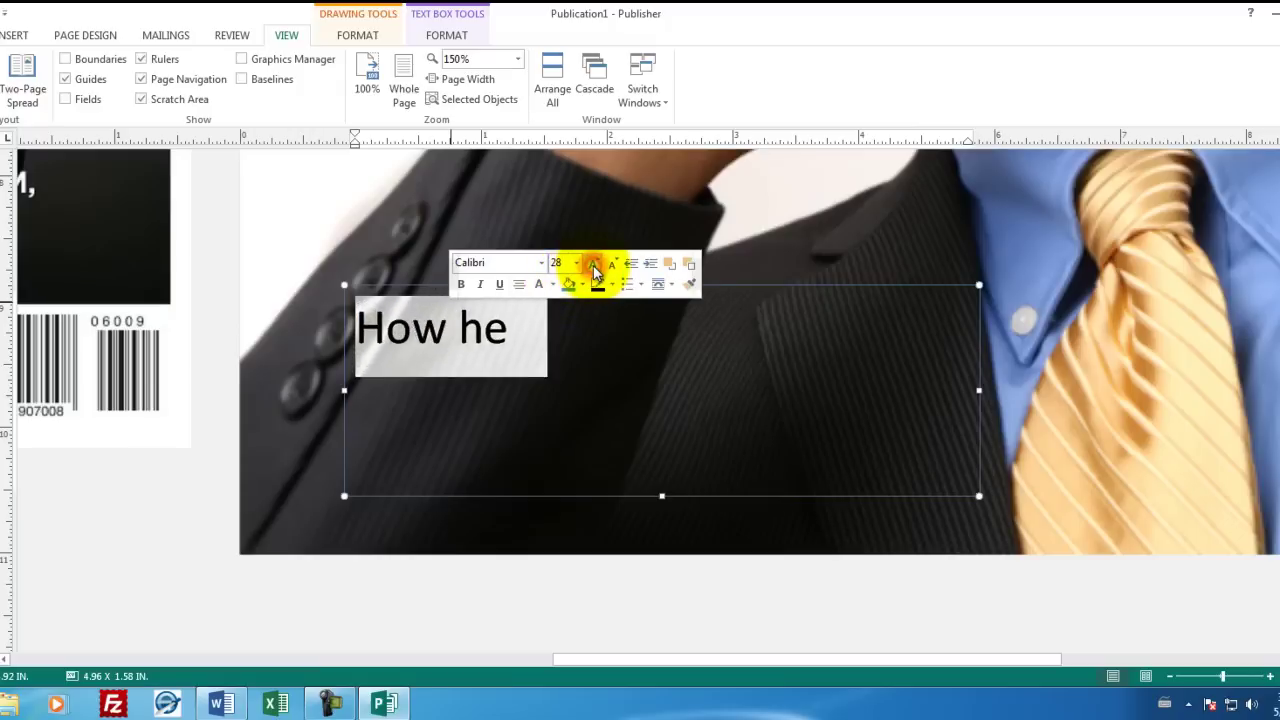
Step: Complete the line as "How he succeeded where others failed." and widen its text box to about 6.47" so it fits on one line
{"action": "left_click", "coordinate": [539, 326]}
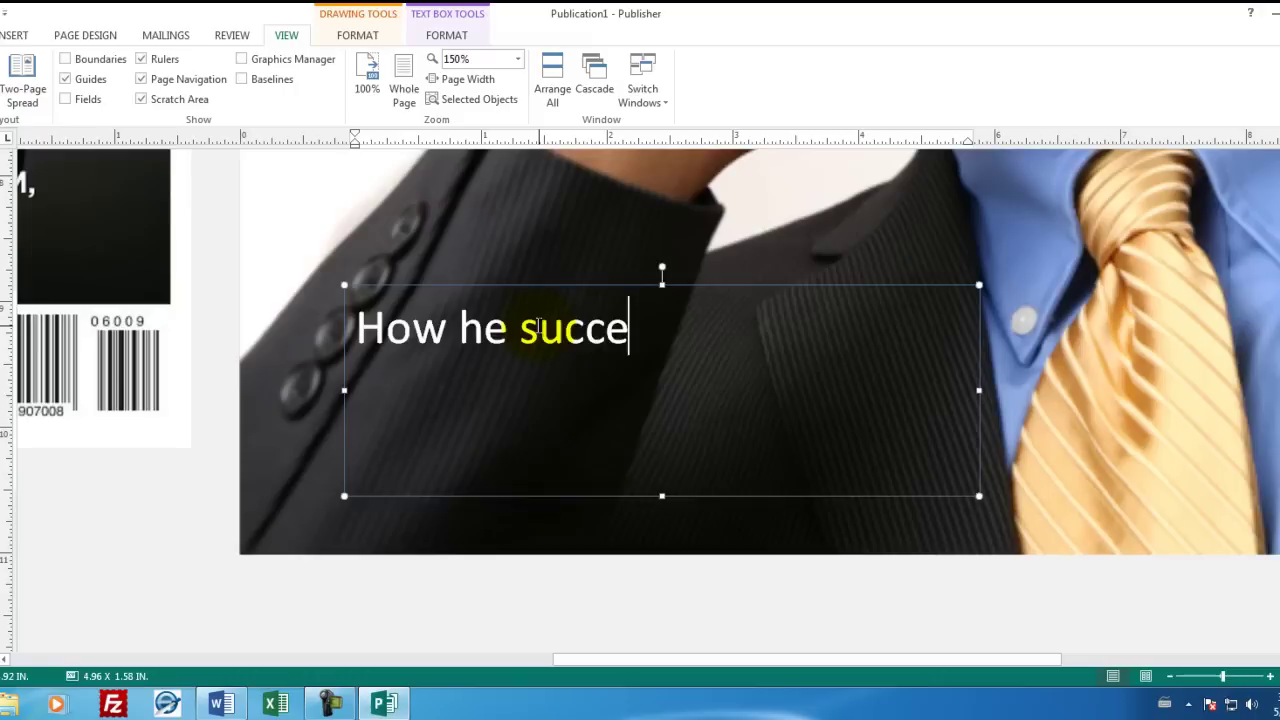
{"action": "type", "text": "succeeded whe"}
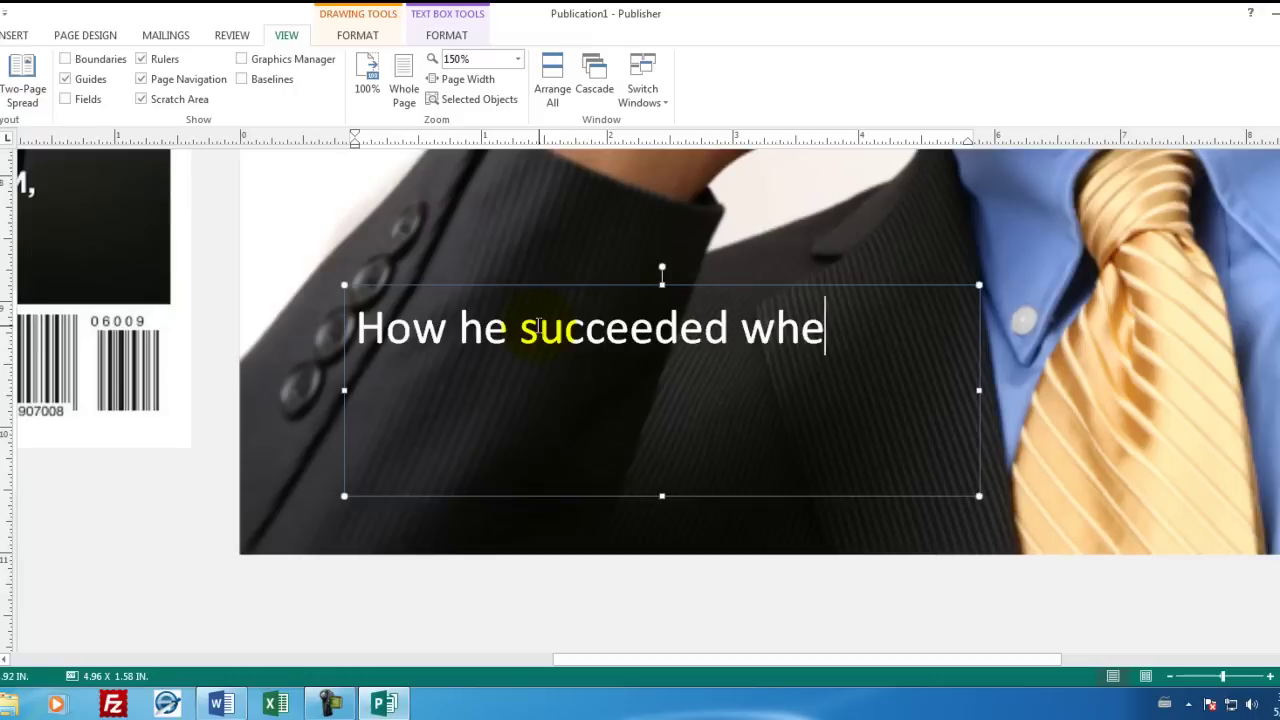
{"action": "type", "text": "re others failed."}
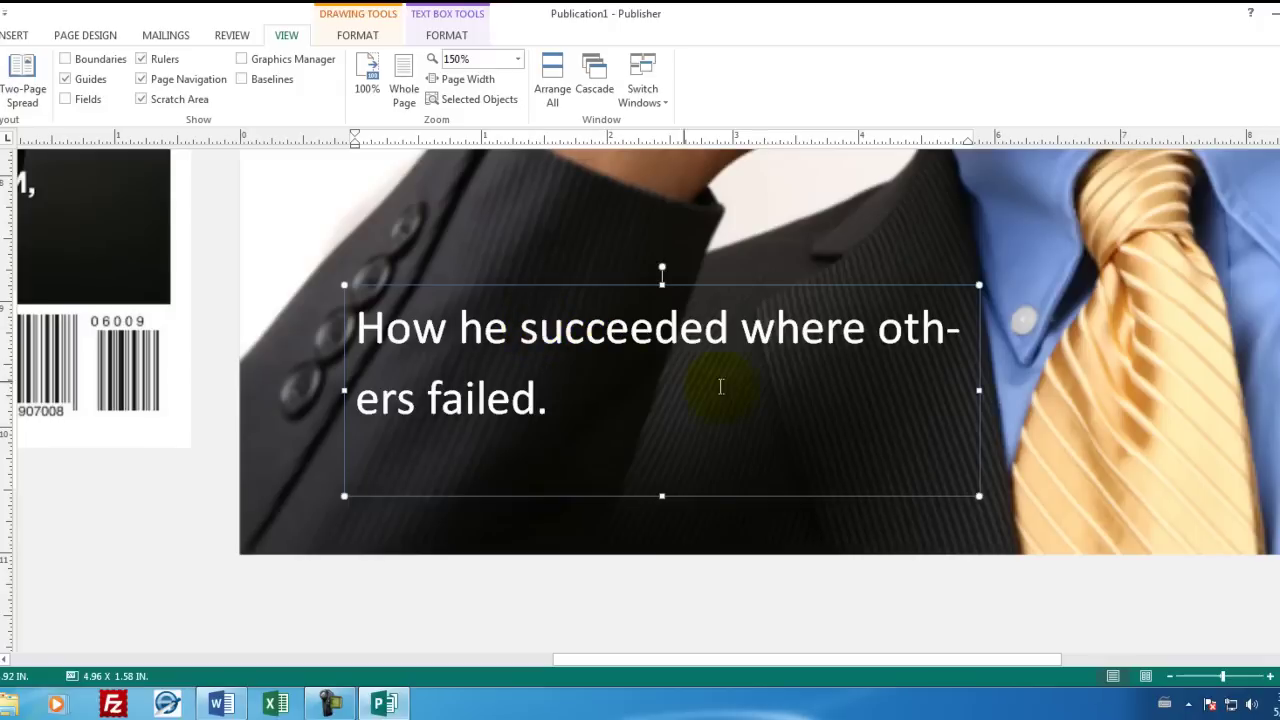
{"action": "left_click_drag", "start_coordinate": [979, 392], "coordinate": [1171, 400]}
{"action": "left_click", "coordinate": [1178, 400]}
{"action": "left_click", "coordinate": [888, 329]}
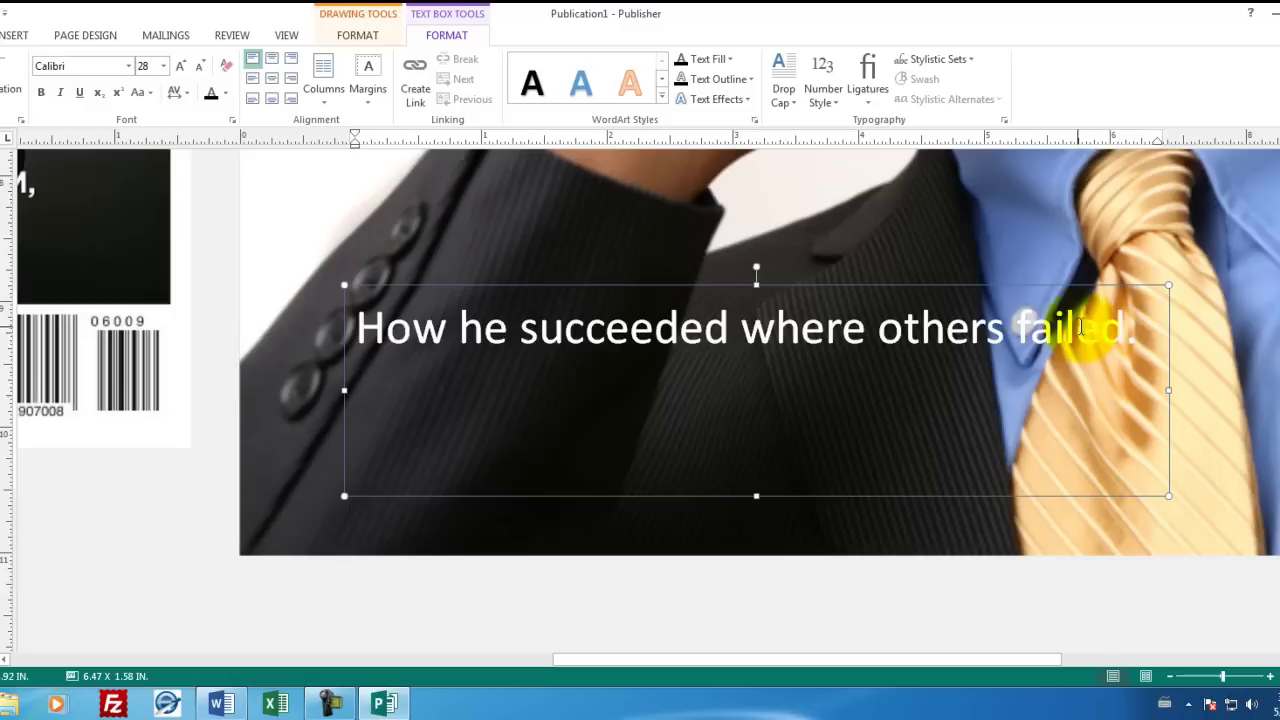
Step: Apply an inner shadow preset with 50% transparency, 5 pt blur, 135° angle and 4 pt distance to the "How he succeeded where others failed." line
{"action": "left_click_drag", "start_coordinate": [1139, 334], "coordinate": [388, 338]}
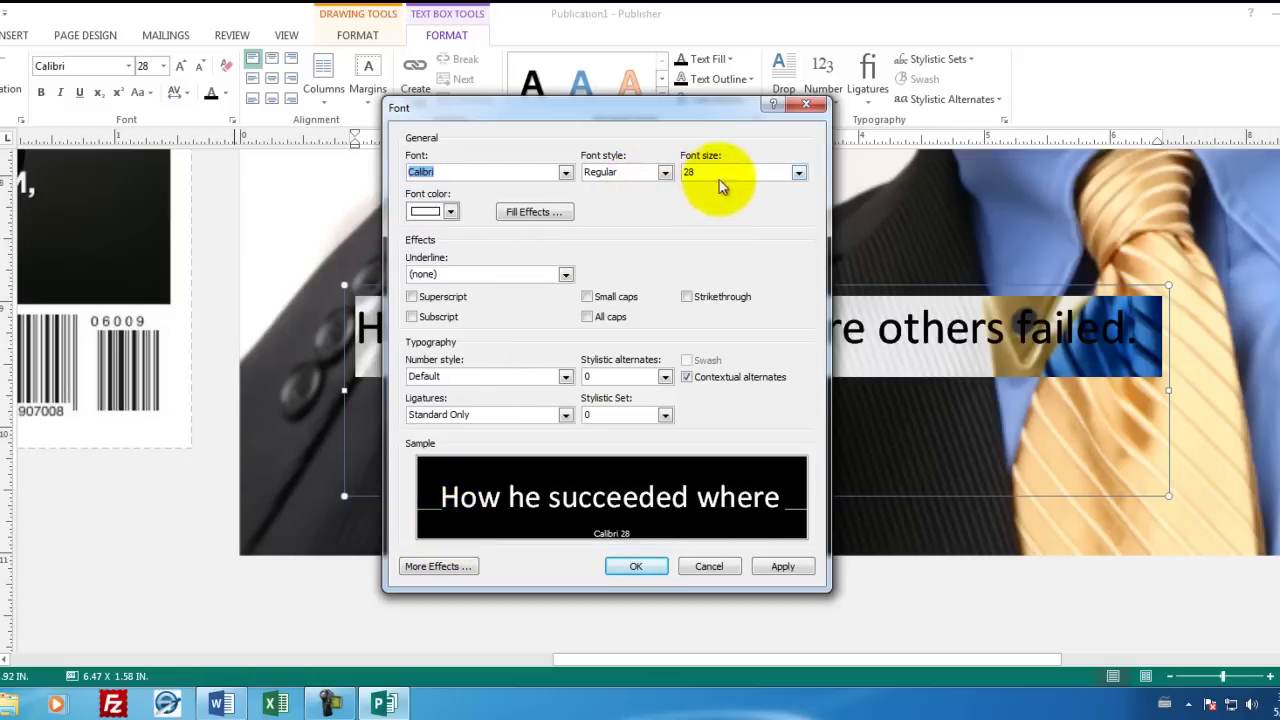
{"action": "left_click", "coordinate": [452, 567]}
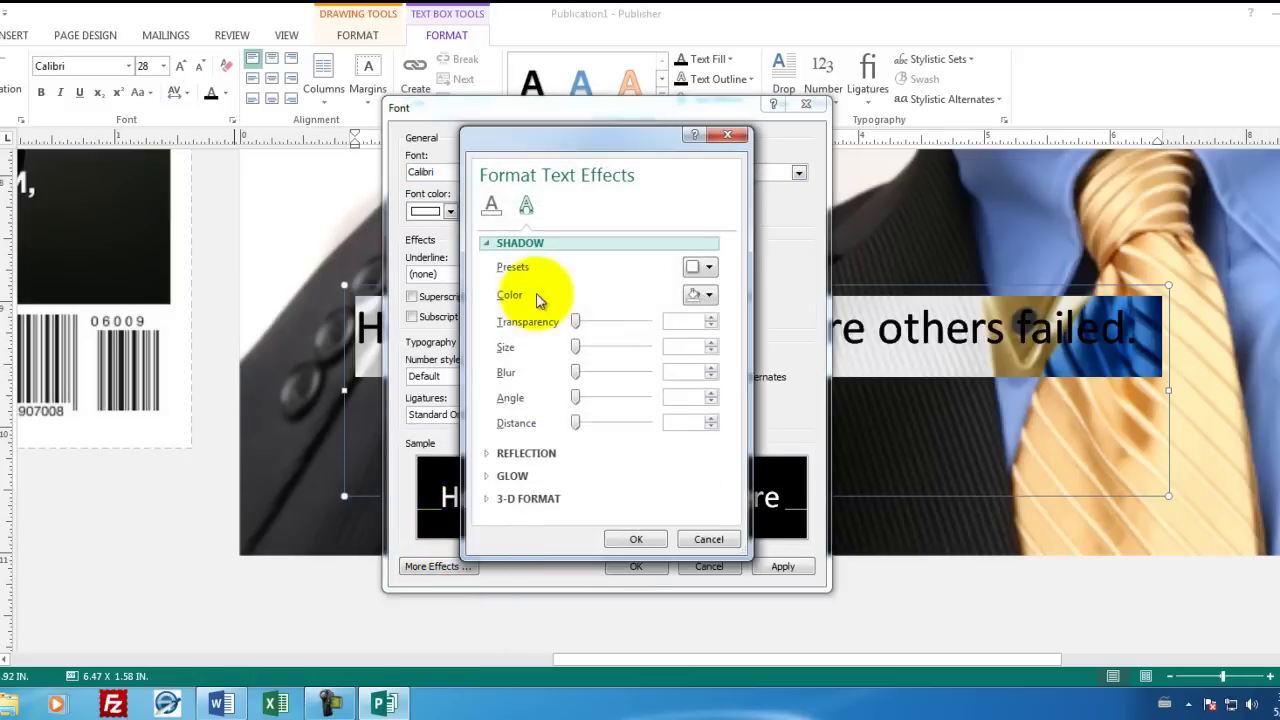
{"action": "left_click", "coordinate": [710, 267]}
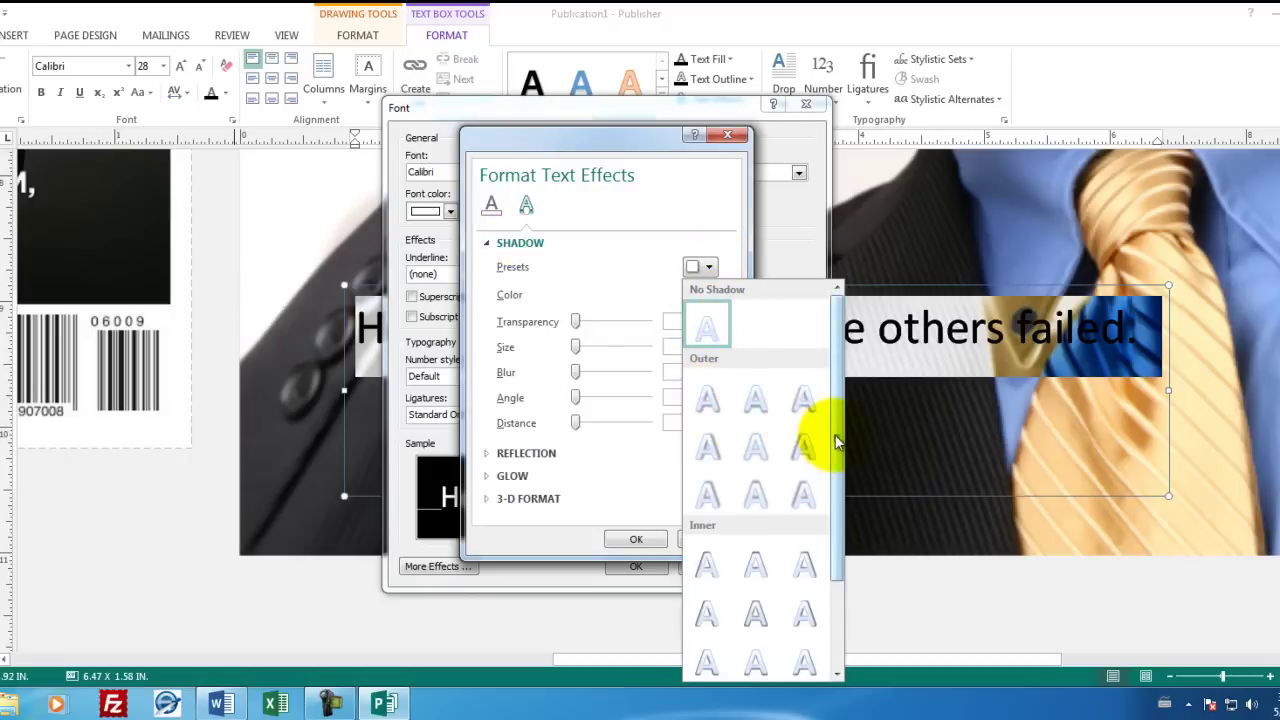
{"action": "left_click_drag", "start_coordinate": [833, 435], "coordinate": [820, 543]}
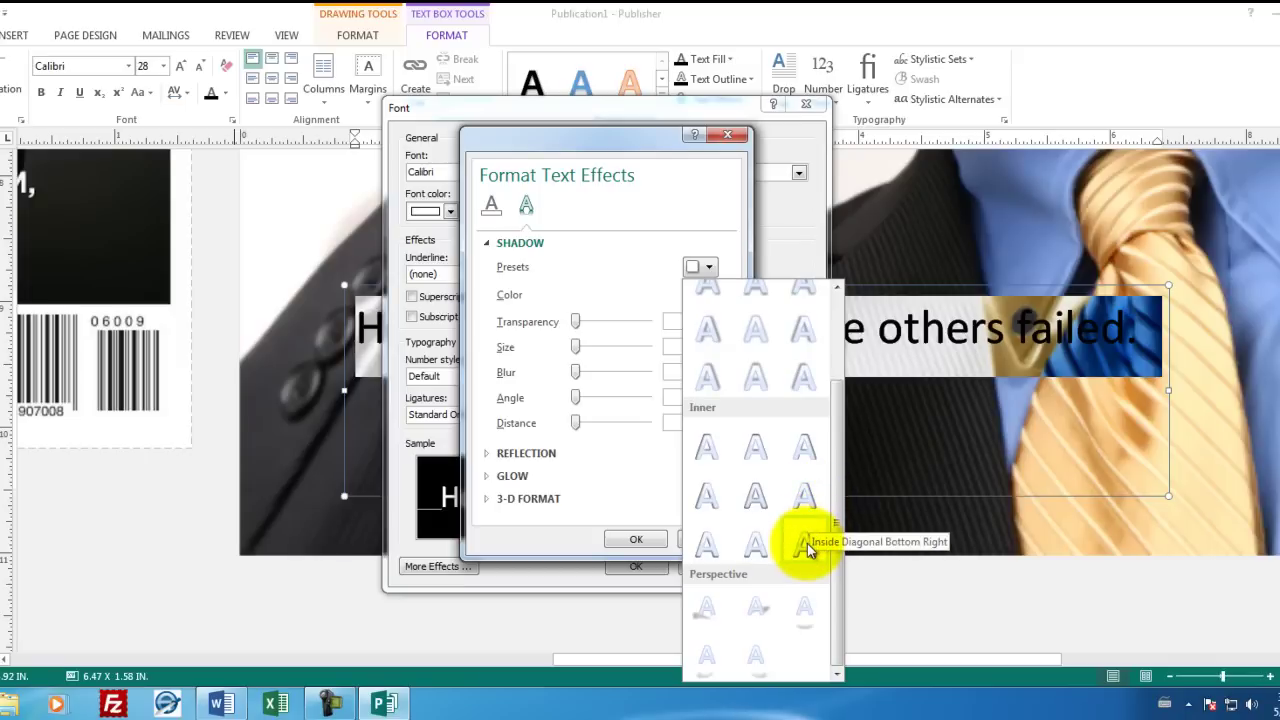
{"action": "left_click", "coordinate": [719, 551]}
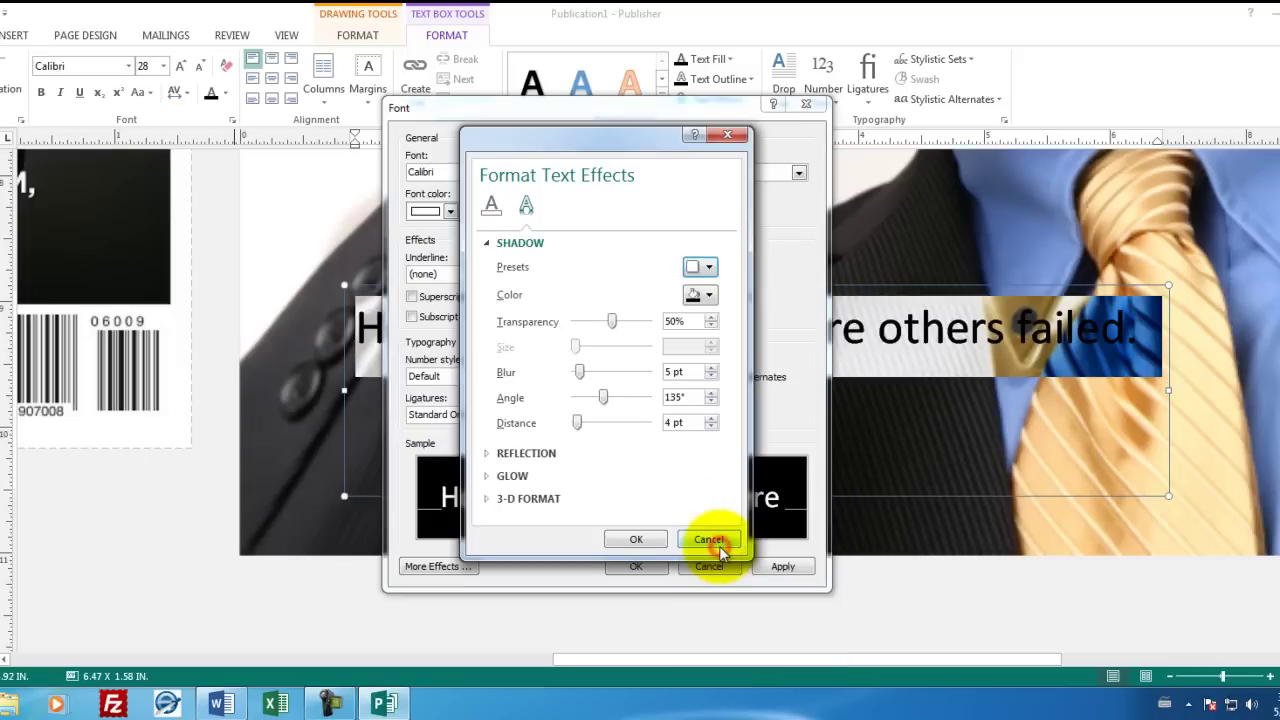
{"action": "left_click", "coordinate": [643, 541]}
{"action": "left_click", "coordinate": [652, 566]}
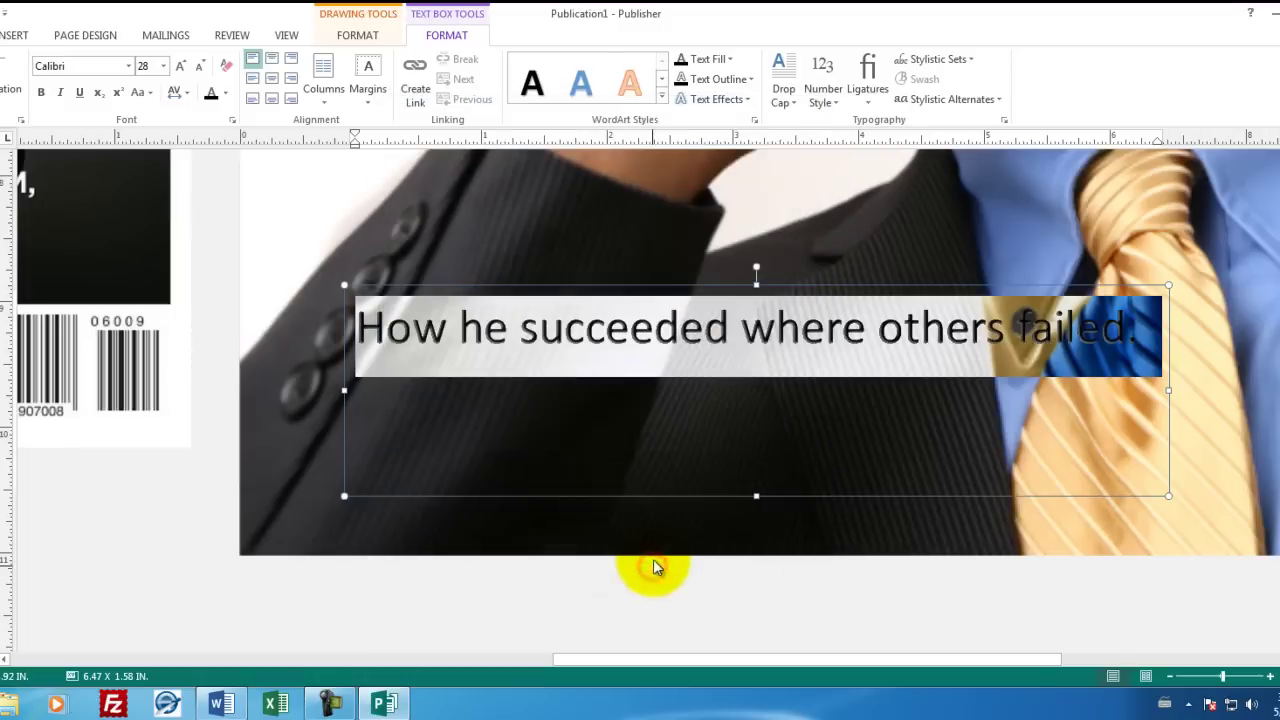
{"action": "left_click", "coordinate": [1079, 245]}
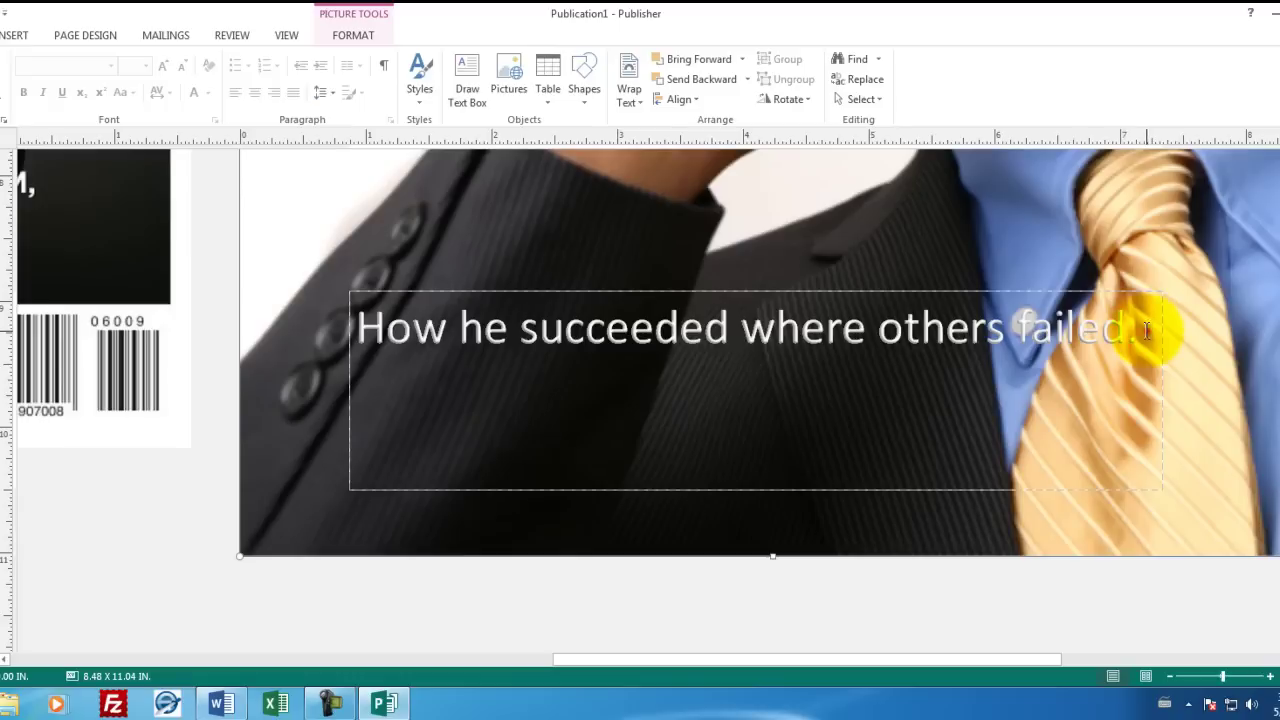
Step: Replace the line's inner shadow with an outer shadow preset angled at 135° and set its transparency to 91%
{"action": "left_click_drag", "start_coordinate": [1147, 331], "coordinate": [395, 330]}
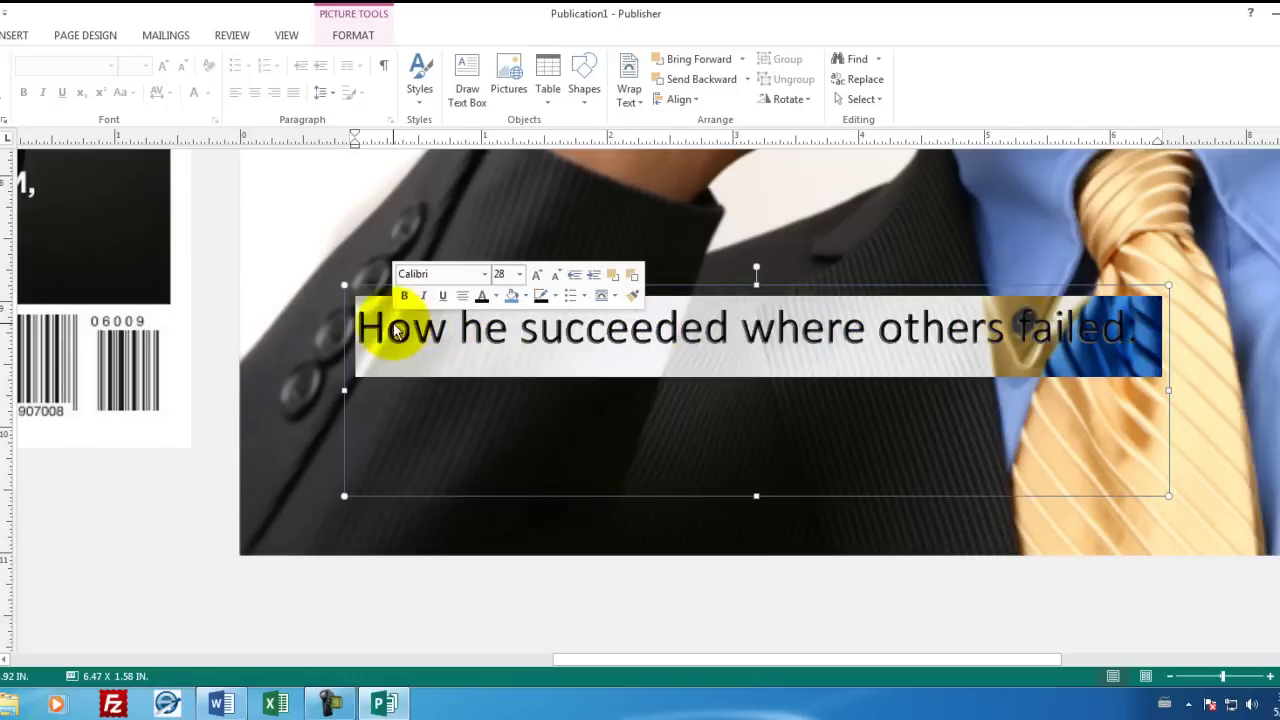
{"action": "left_click", "coordinate": [231, 119]}
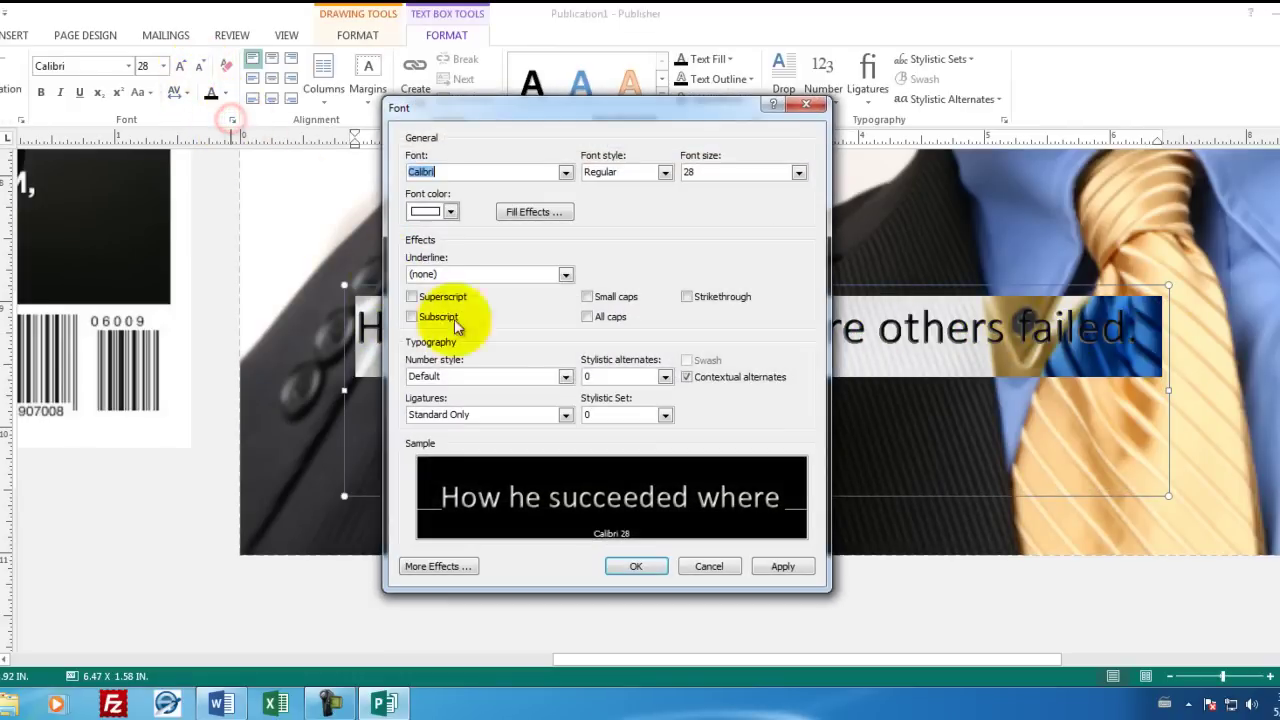
{"action": "left_click", "coordinate": [458, 570]}
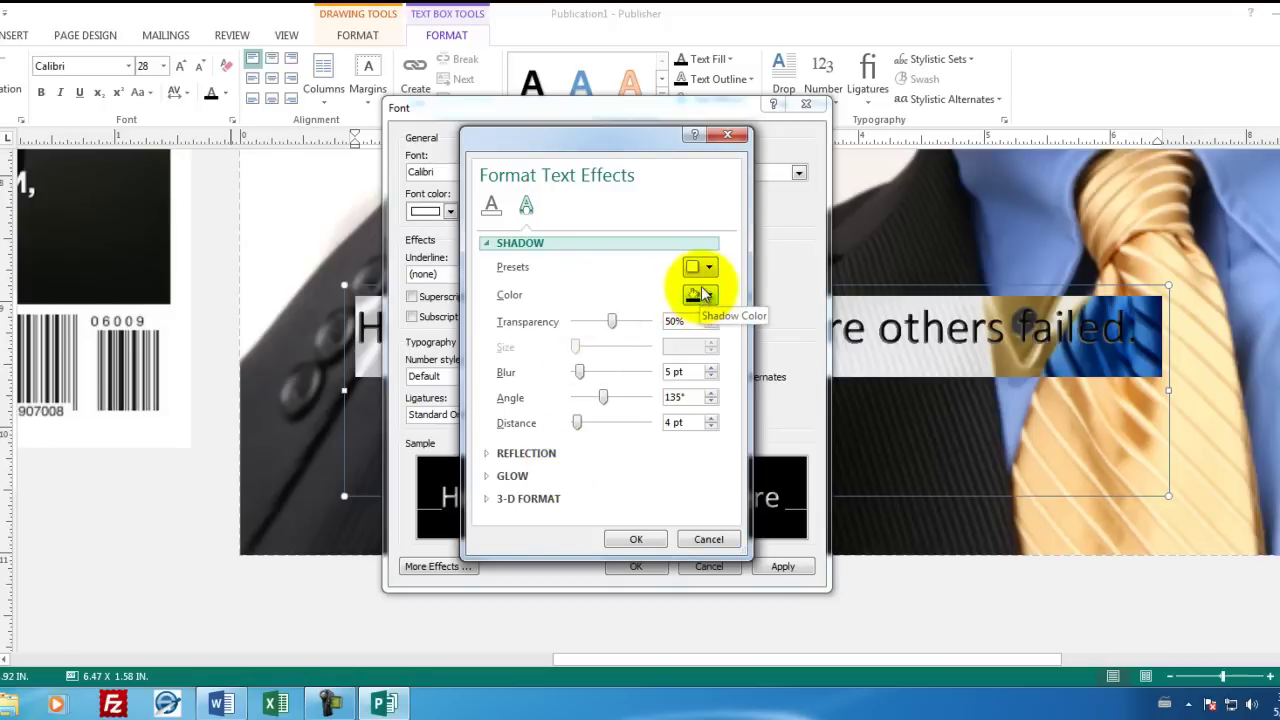
{"action": "left_click", "coordinate": [703, 266]}
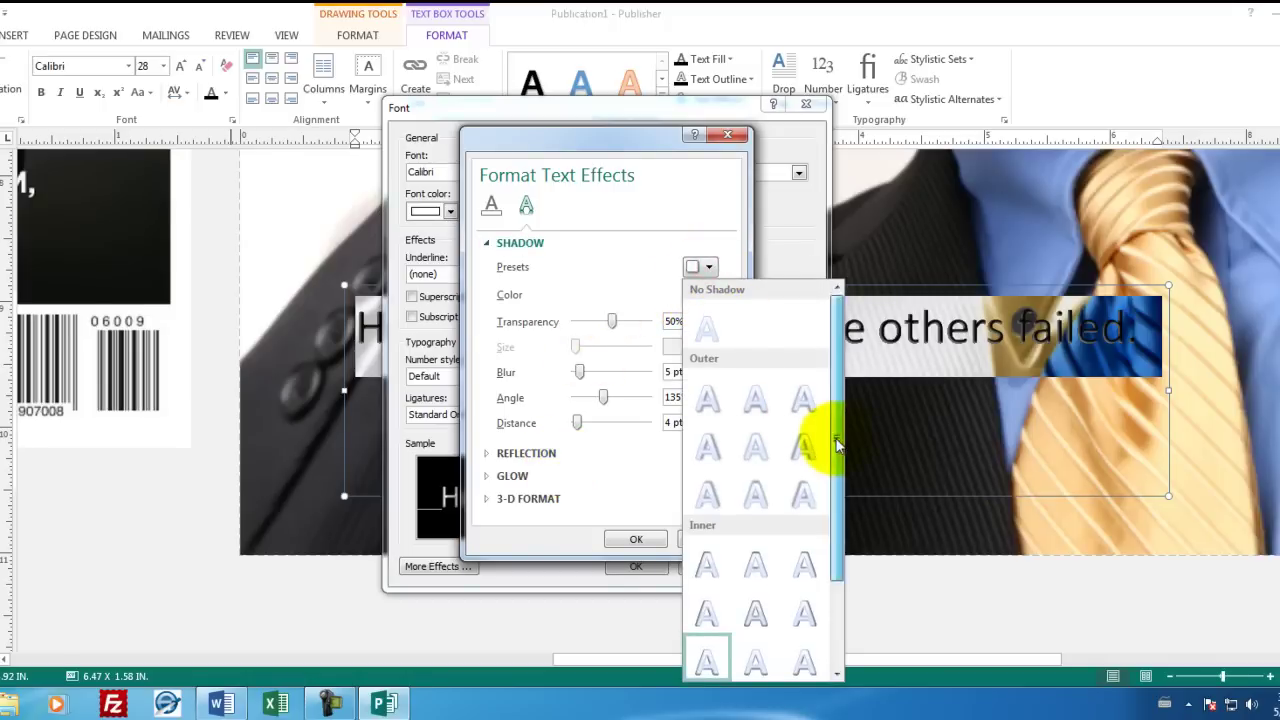
{"action": "left_click_drag", "start_coordinate": [837, 445], "coordinate": [837, 586]}
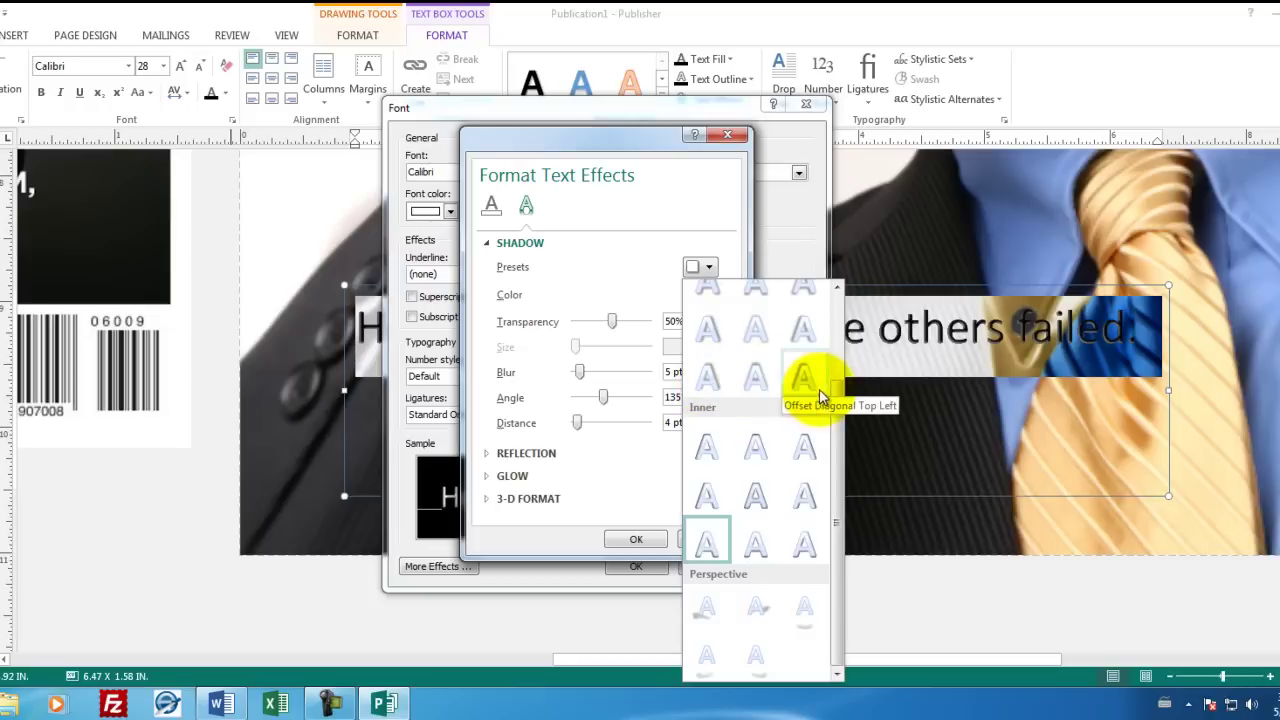
{"action": "scroll", "coordinate": [829, 400], "scroll_direction": "up", "scroll_amount": 5}
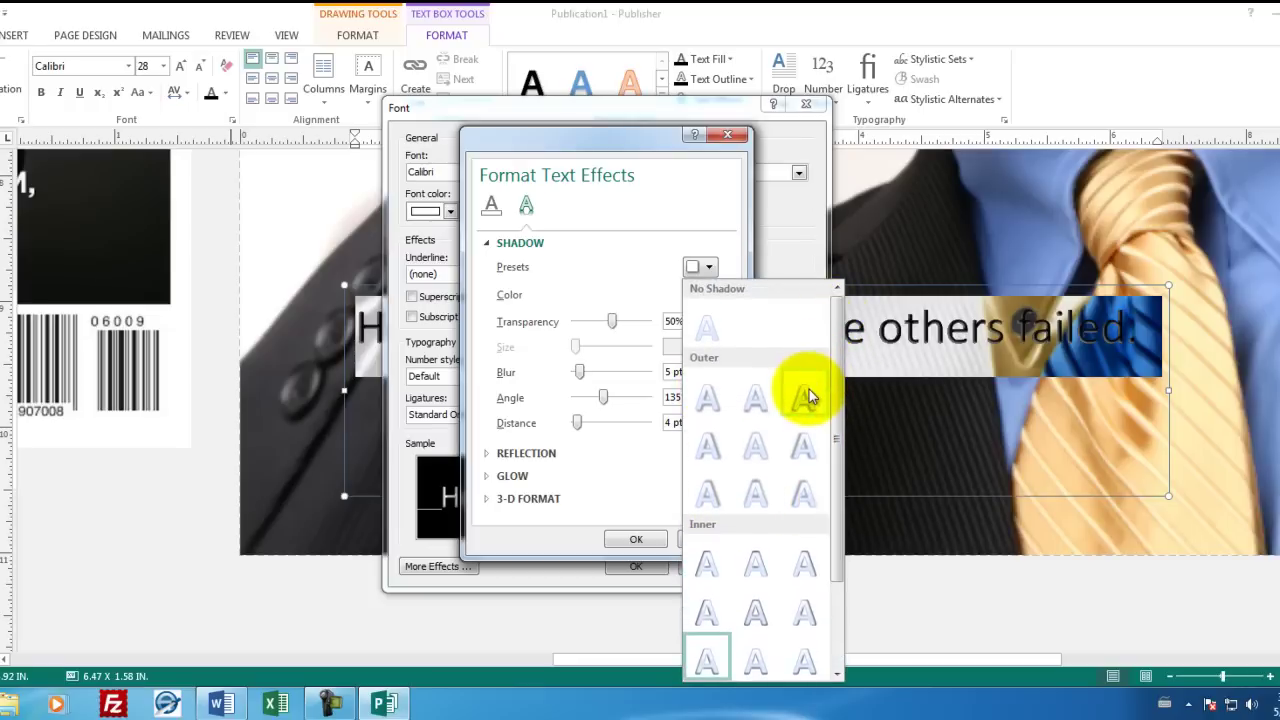
{"action": "left_click", "coordinate": [806, 398]}
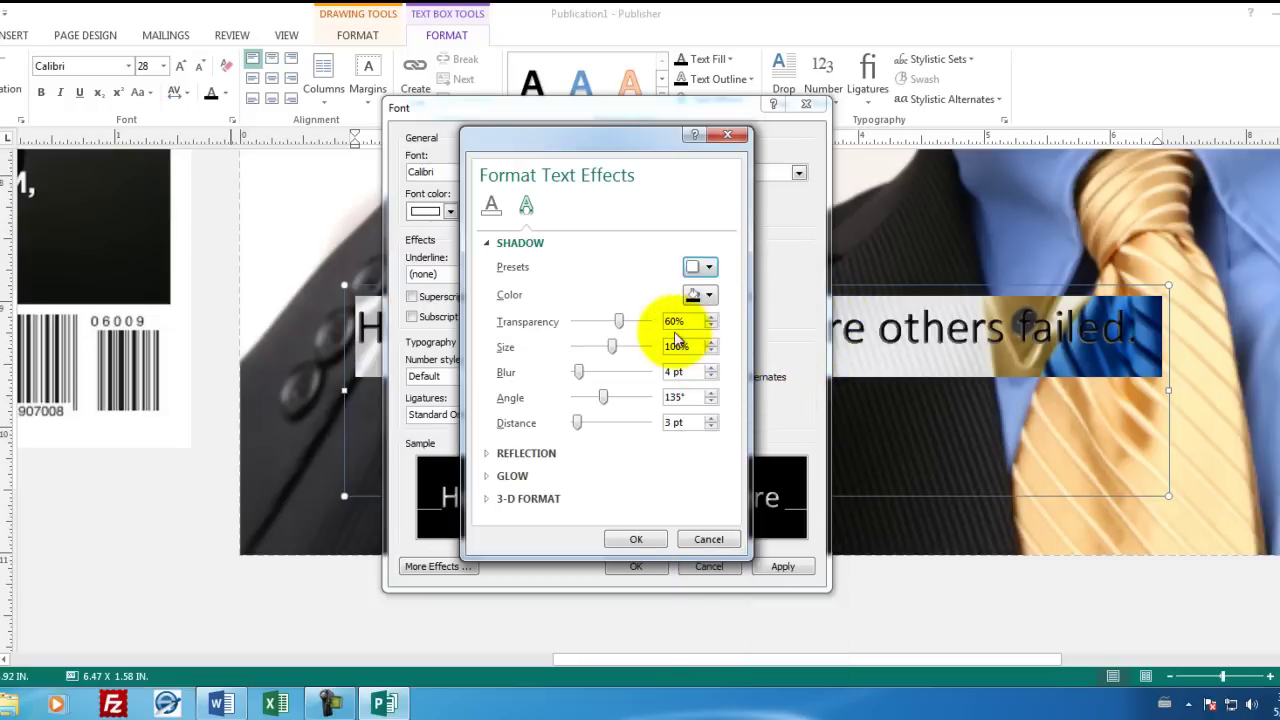
{"action": "left_click_drag", "start_coordinate": [617, 321], "coordinate": [637, 326]}
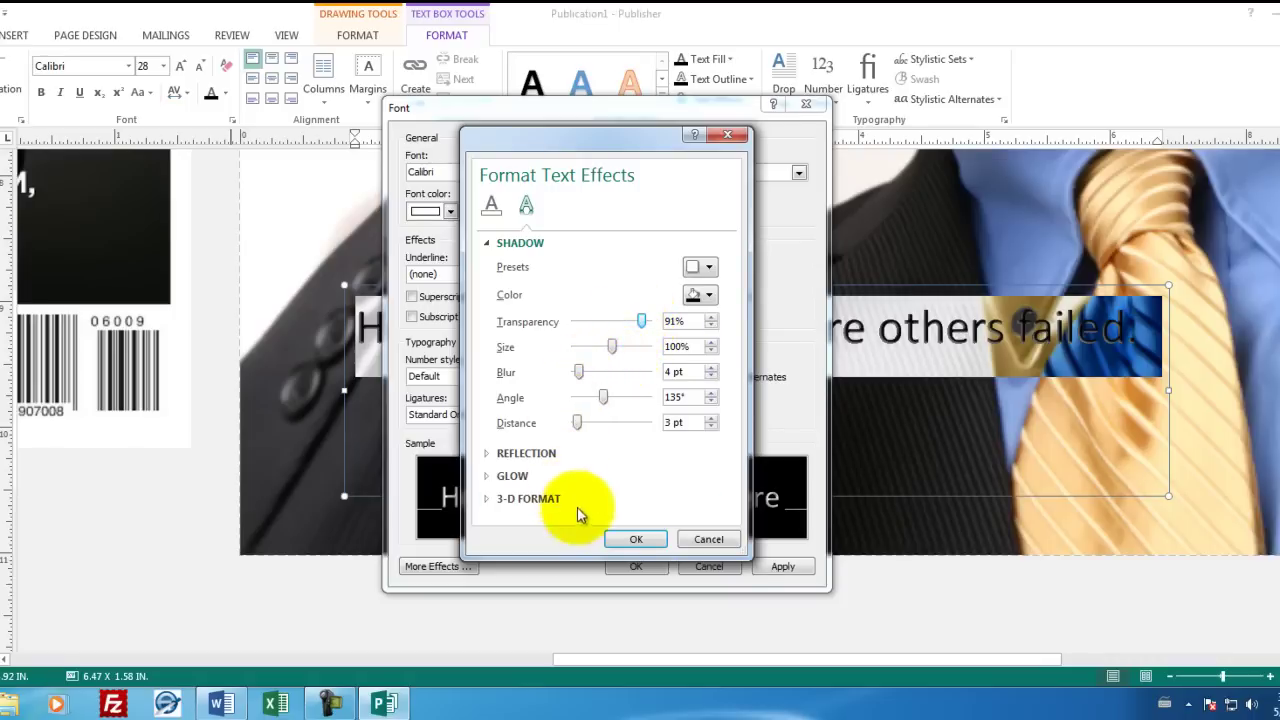
{"action": "left_click", "coordinate": [626, 539]}
{"action": "left_click", "coordinate": [652, 563]}
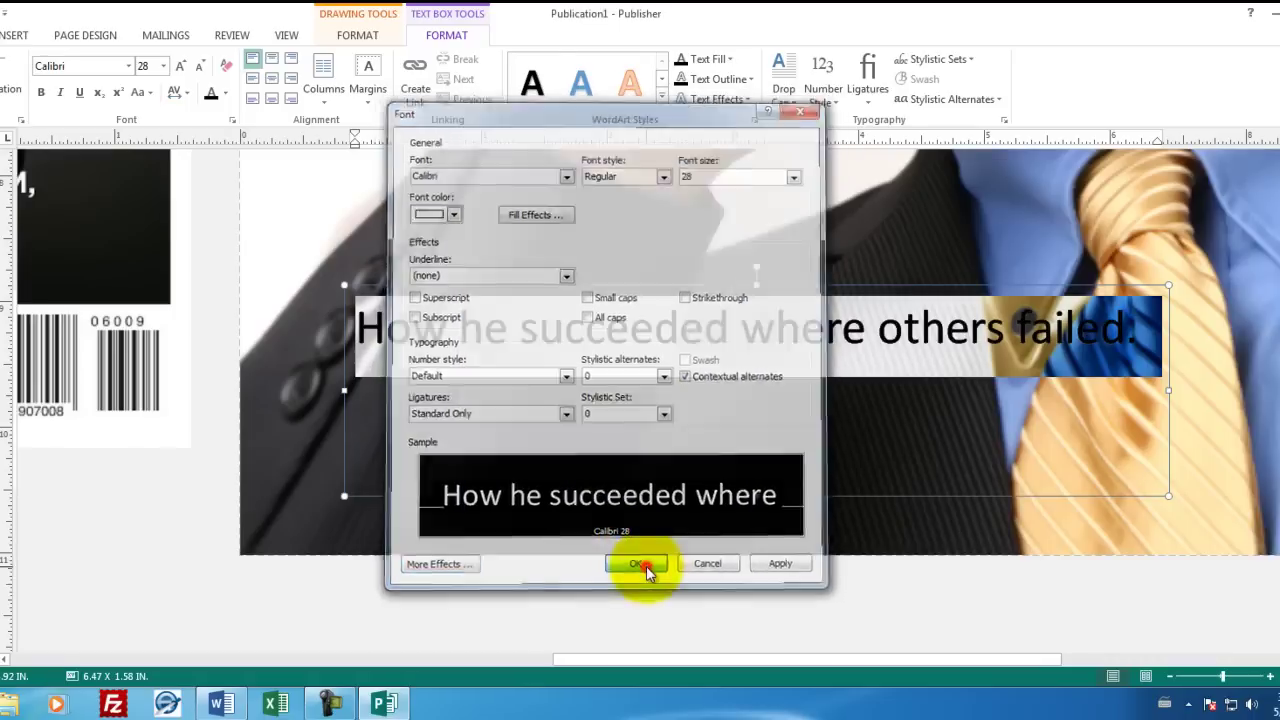
{"action": "left_click", "coordinate": [840, 325]}
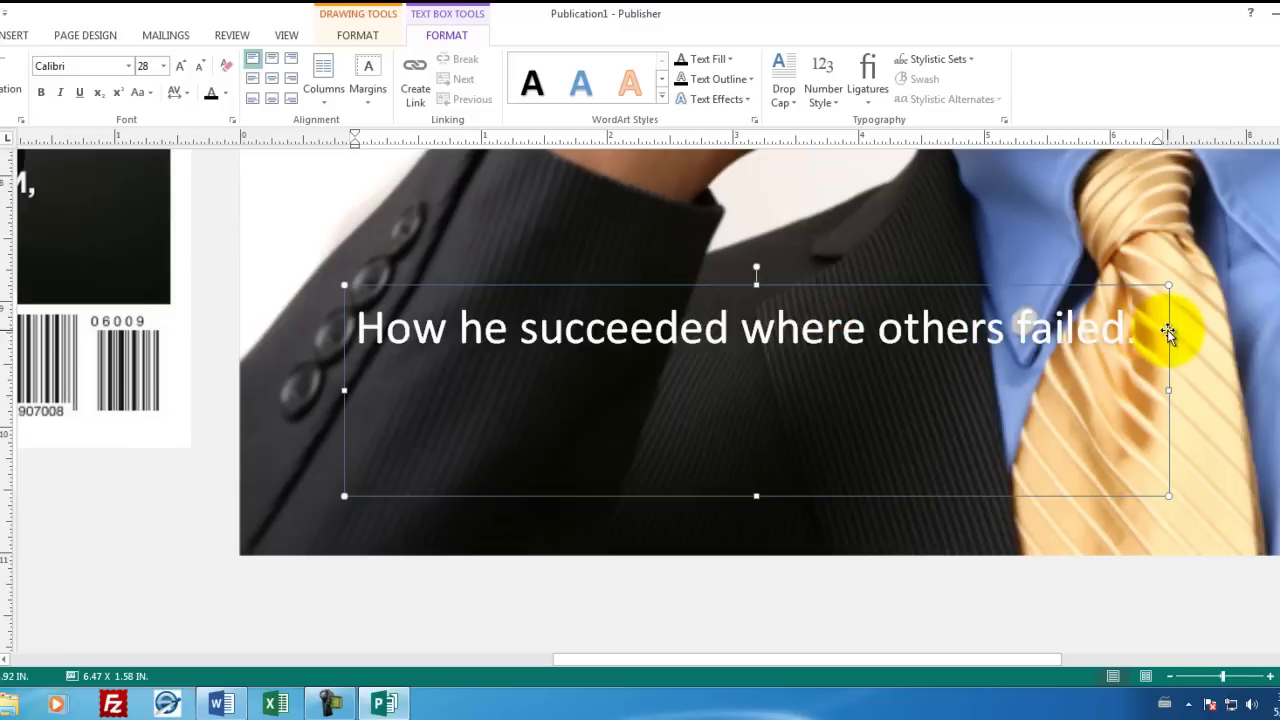
{"action": "left_click", "coordinate": [1197, 326]}
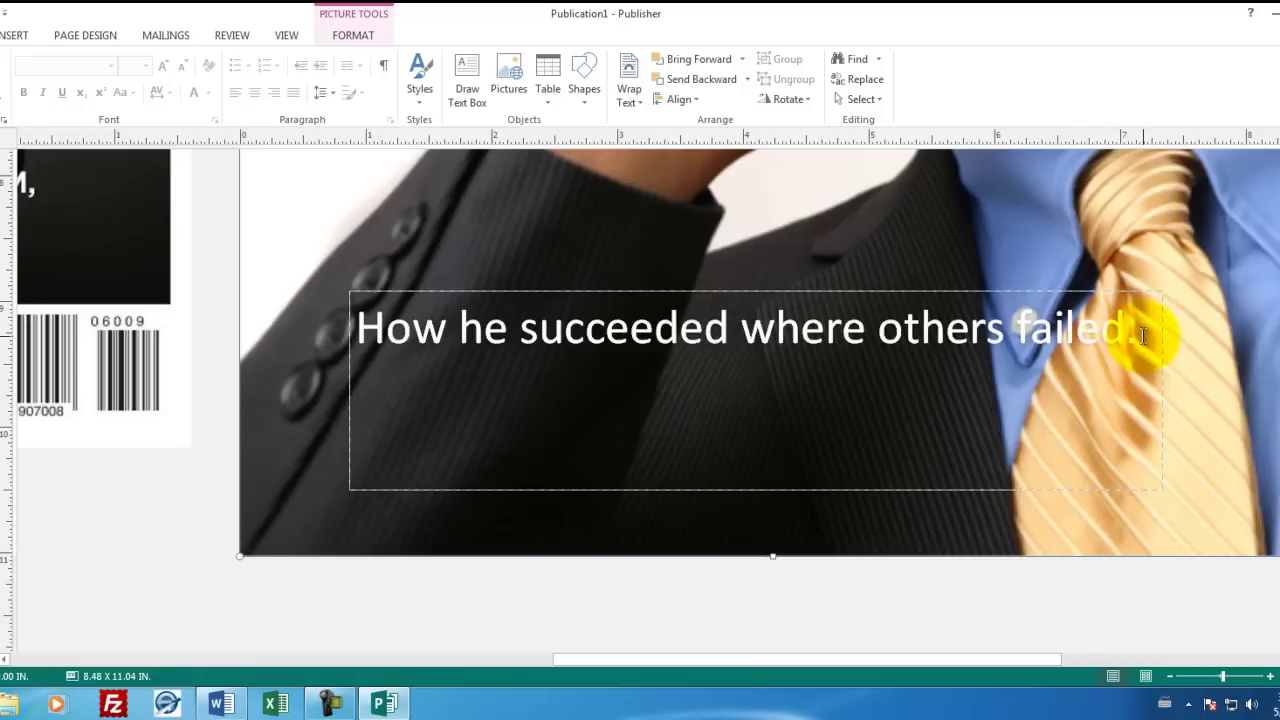
Step: Apply the black WordArt style with white outline and shadow to the "How he succeeded where others failed." line and make it bold
{"action": "left_click_drag", "start_coordinate": [1142, 335], "coordinate": [358, 325]}
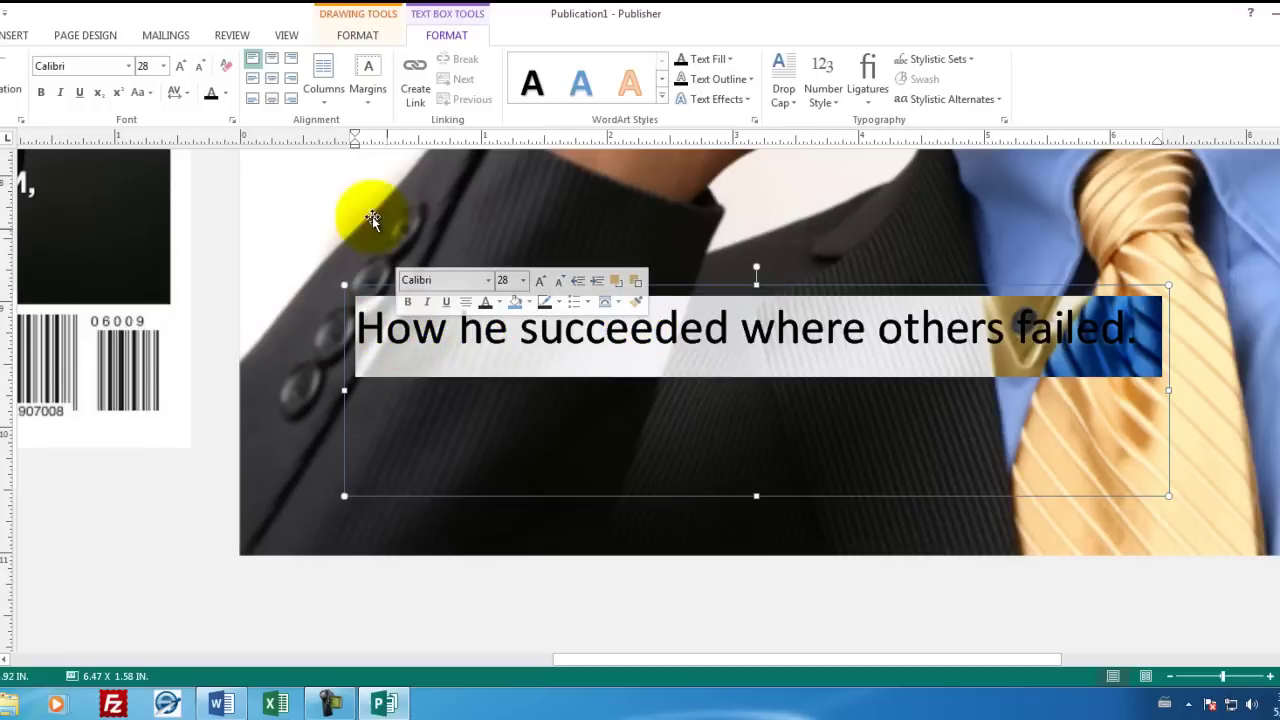
{"action": "left_click", "coordinate": [661, 96]}
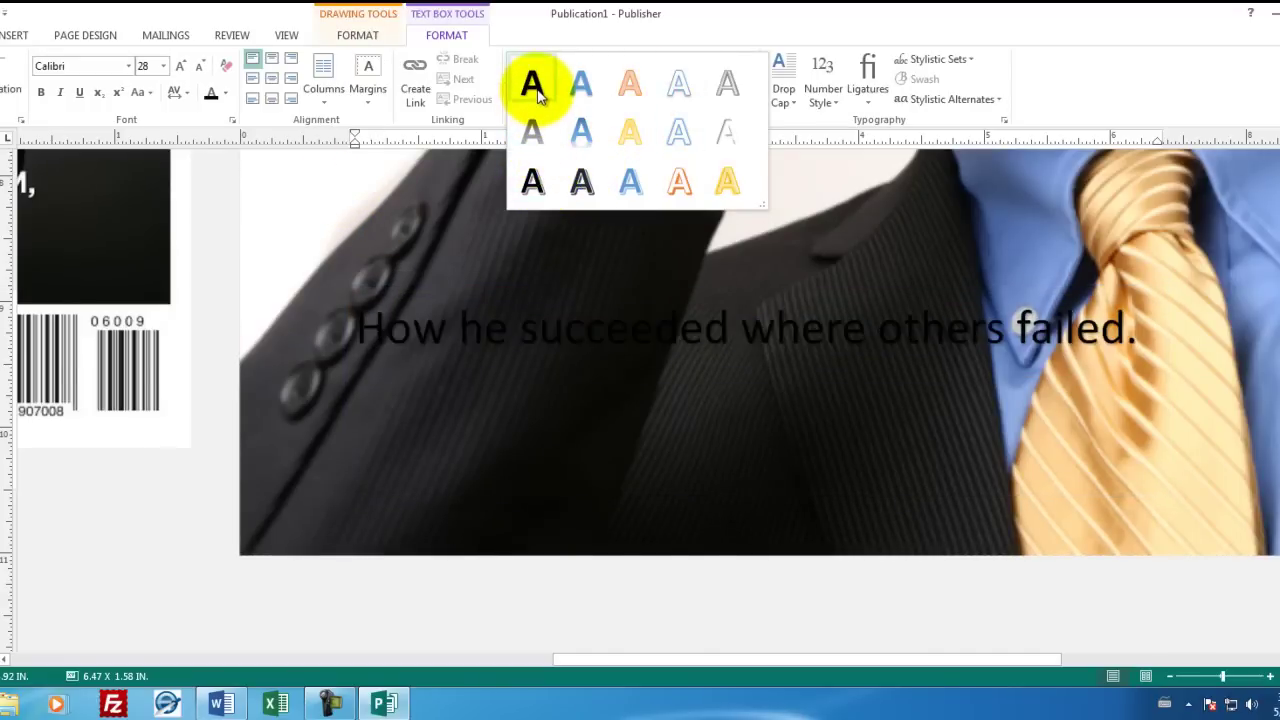
{"action": "left_click", "coordinate": [537, 190]}
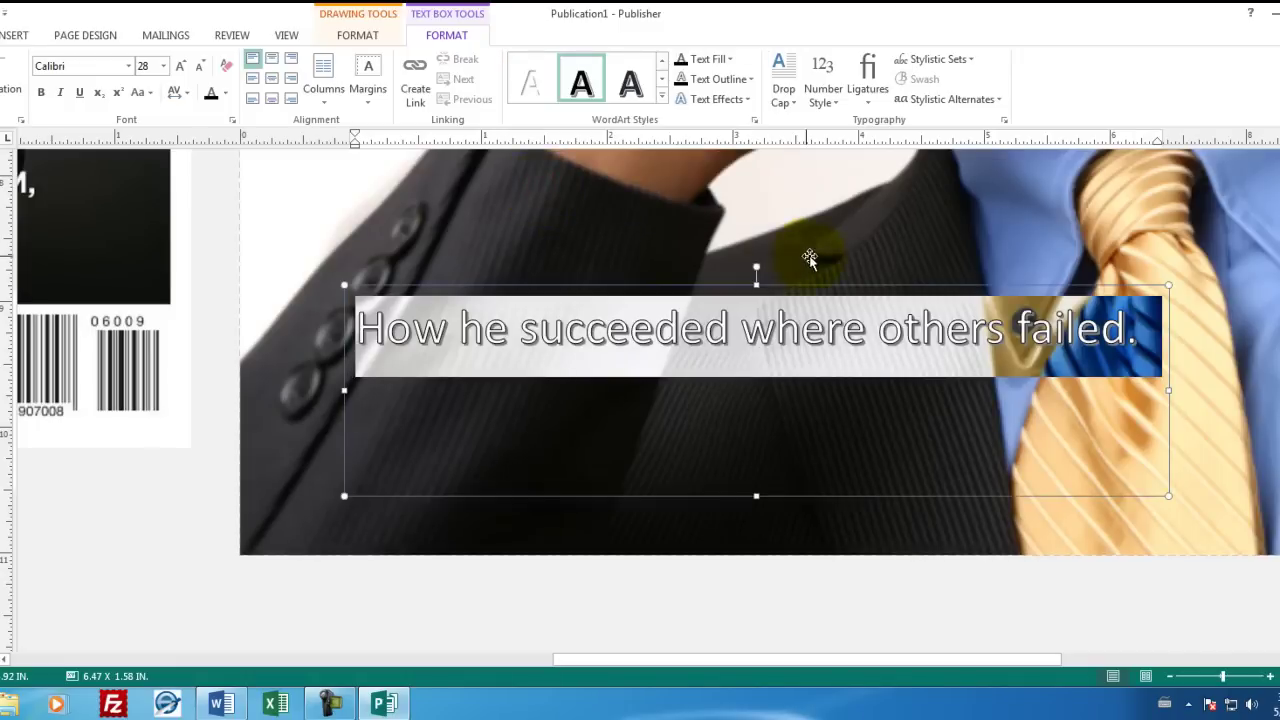
{"action": "left_click", "coordinate": [40, 93]}
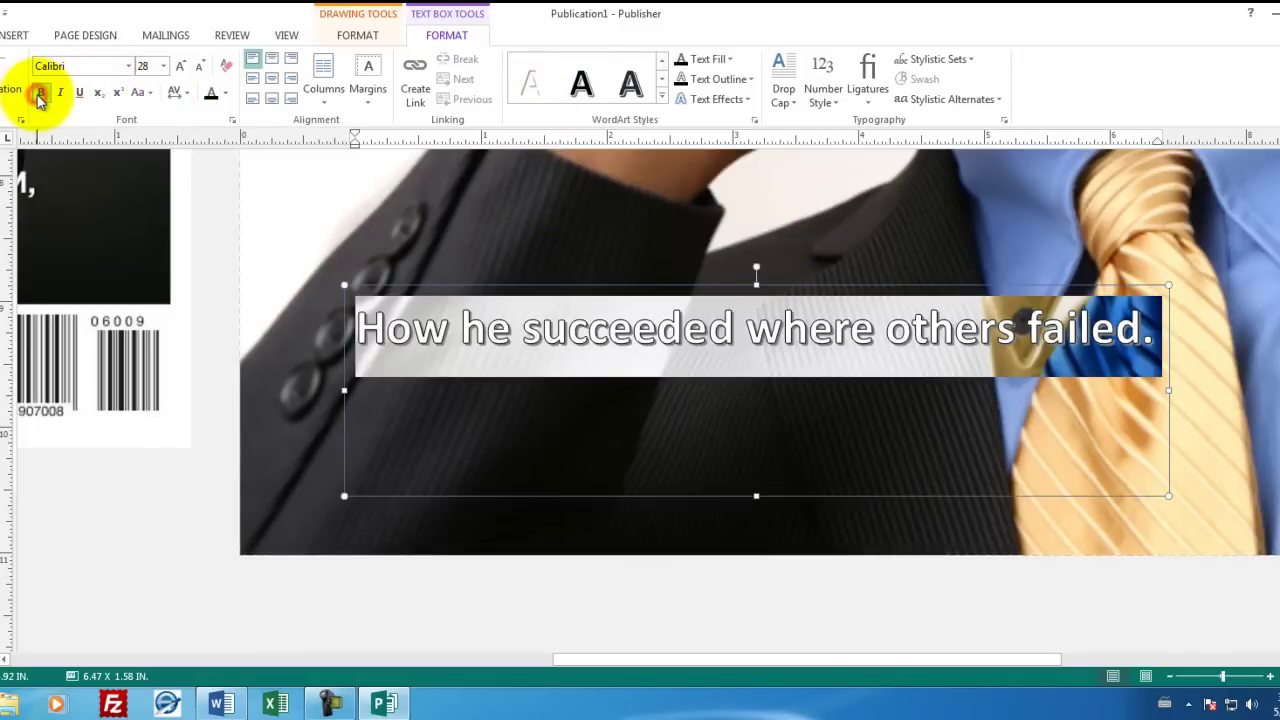
{"action": "left_click", "coordinate": [1200, 318]}
{"action": "left_click", "coordinate": [1200, 318]}
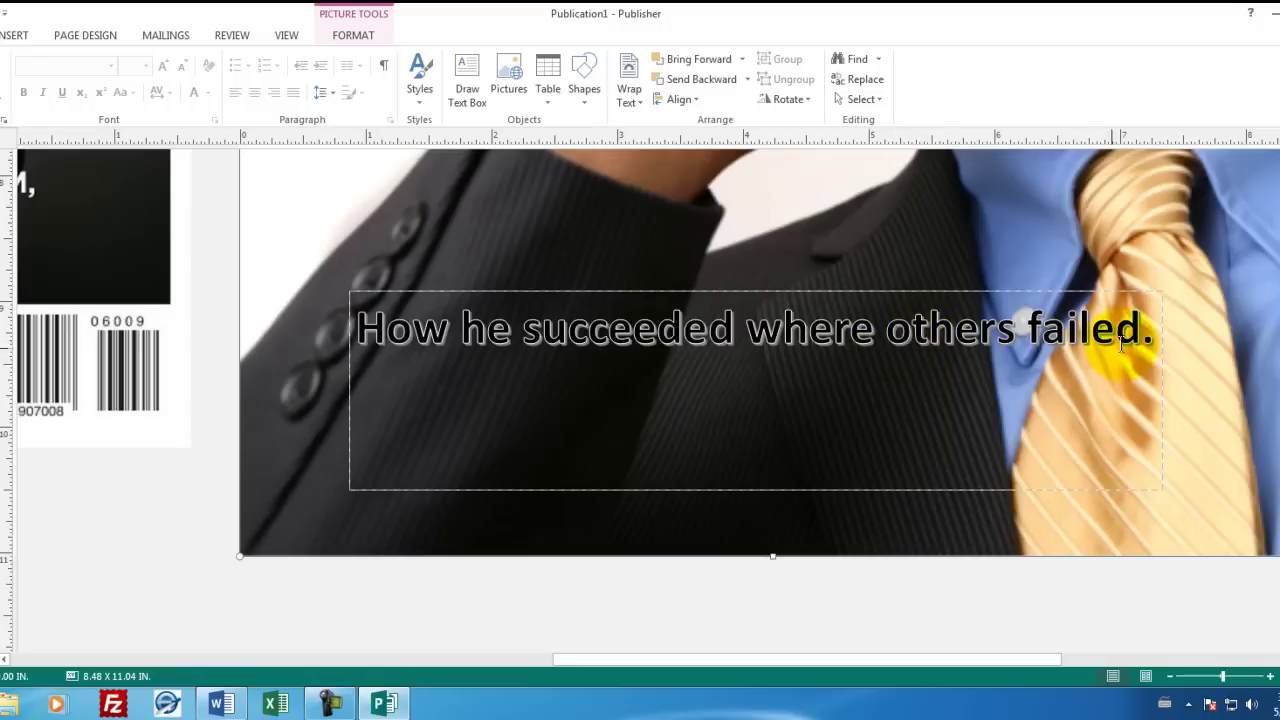
Step: Add a second line reading "What he does with his money." below the first line in the text box
{"action": "left_click", "coordinate": [1153, 331]}
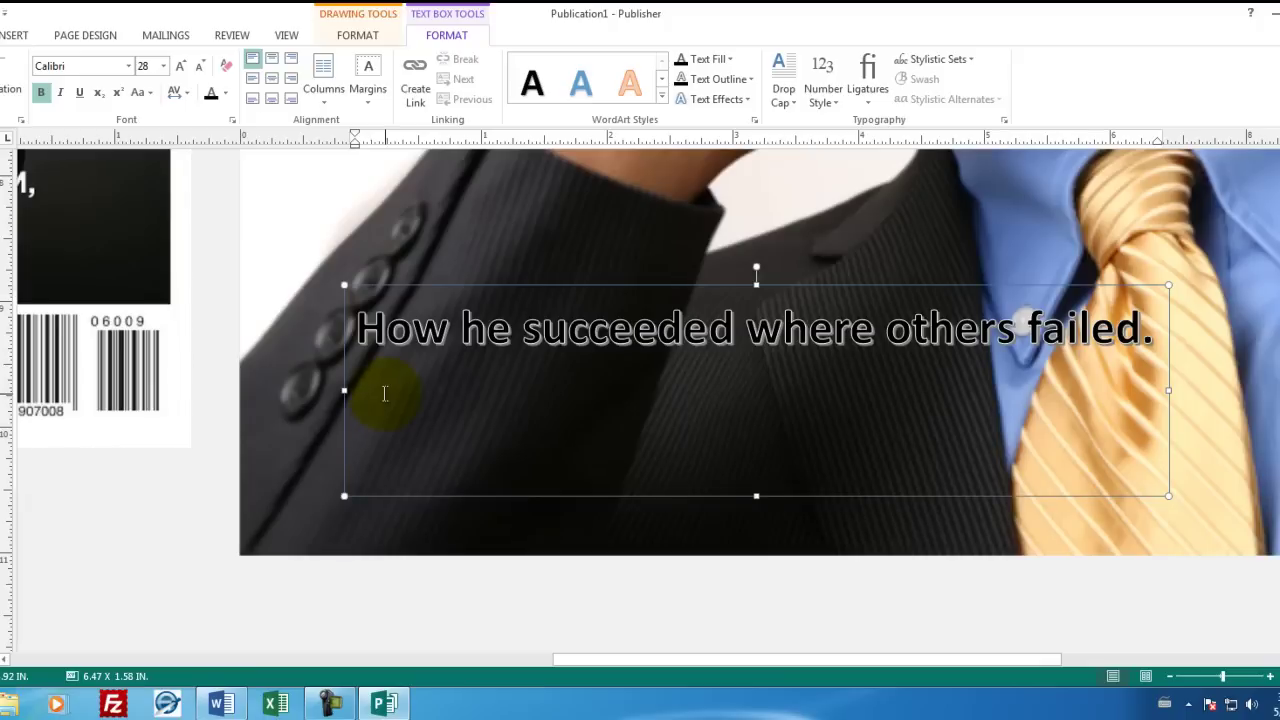
{"action": "type", "text": "W"}
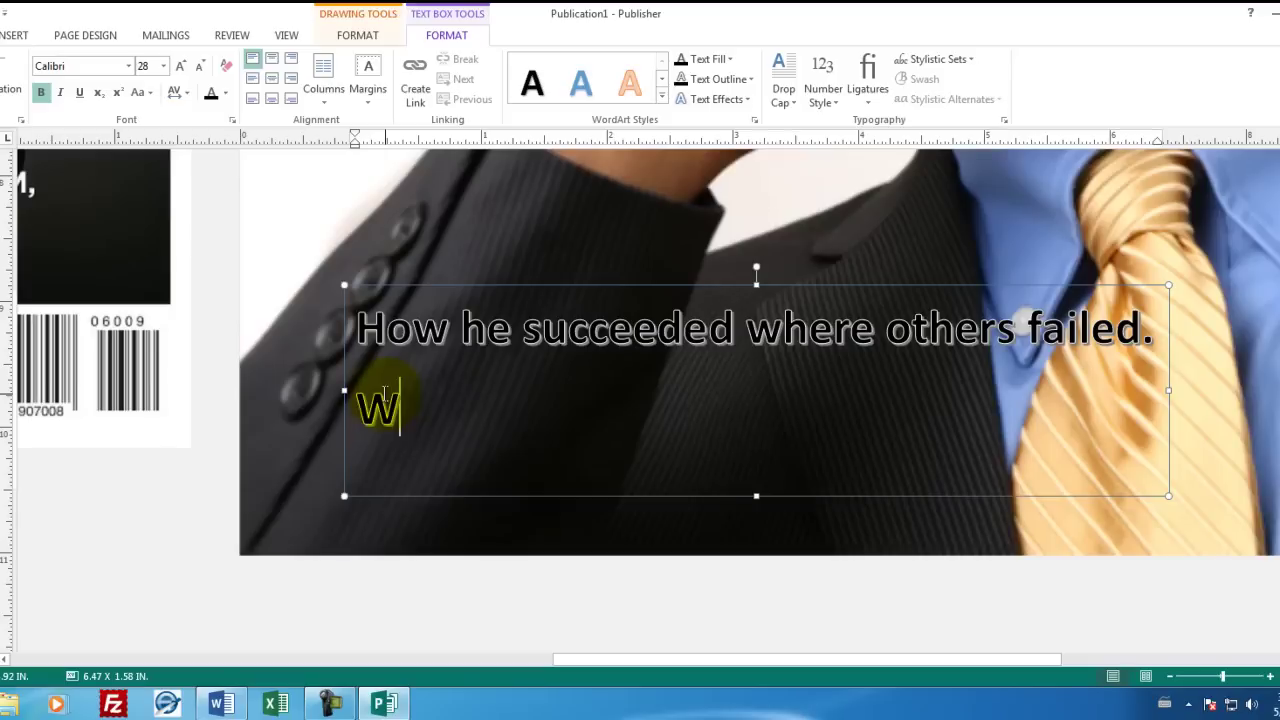
{"action": "type", "text": "hat he does with "}
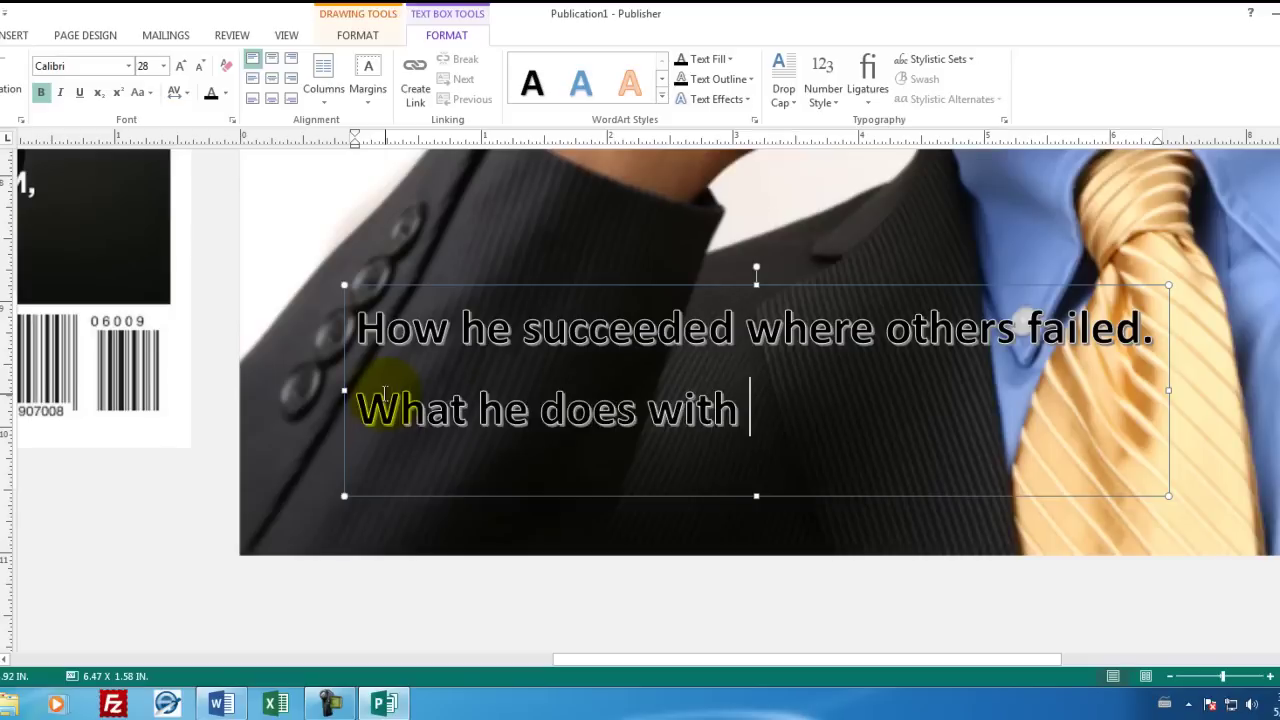
{"action": "type", "text": "his money."}
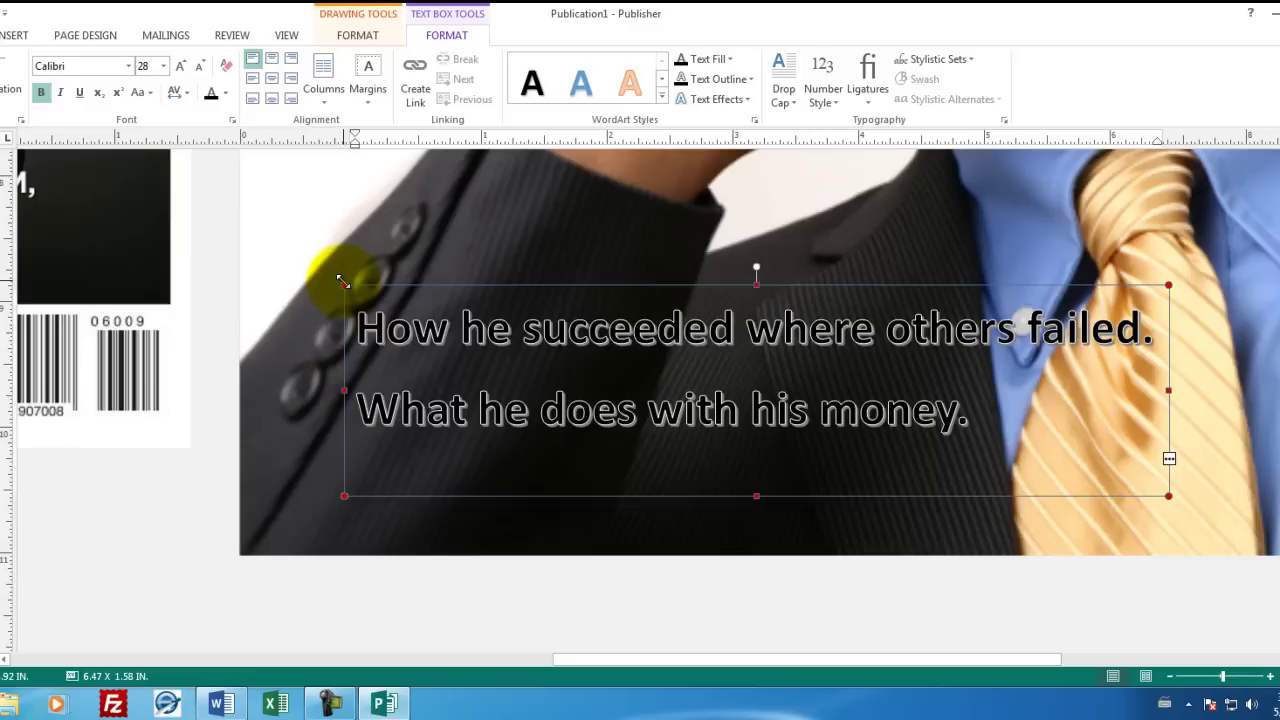
Step: Enlarge the lower headline text box to about 7.01 x 2.17 in and add a third line reading "Where he plans to go in the future."
{"action": "left_click_drag", "start_coordinate": [340, 281], "coordinate": [297, 251]}
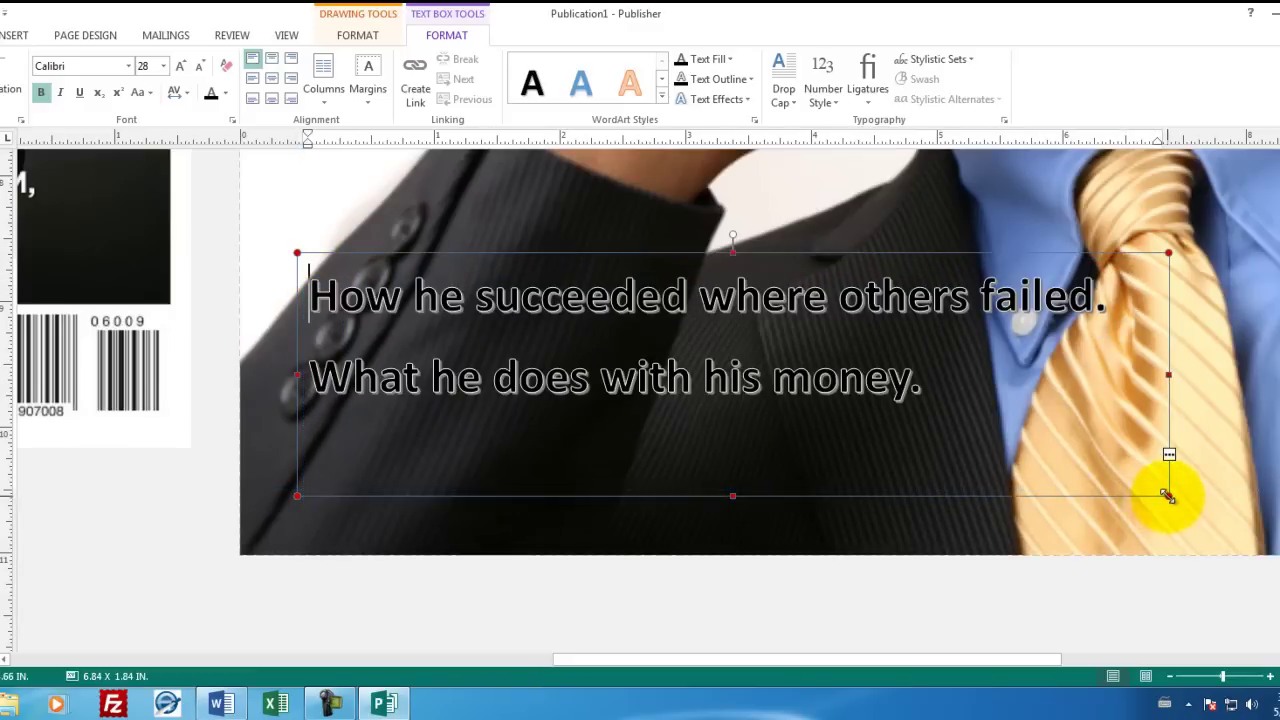
{"action": "left_click_drag", "start_coordinate": [1168, 496], "coordinate": [1189, 538]}
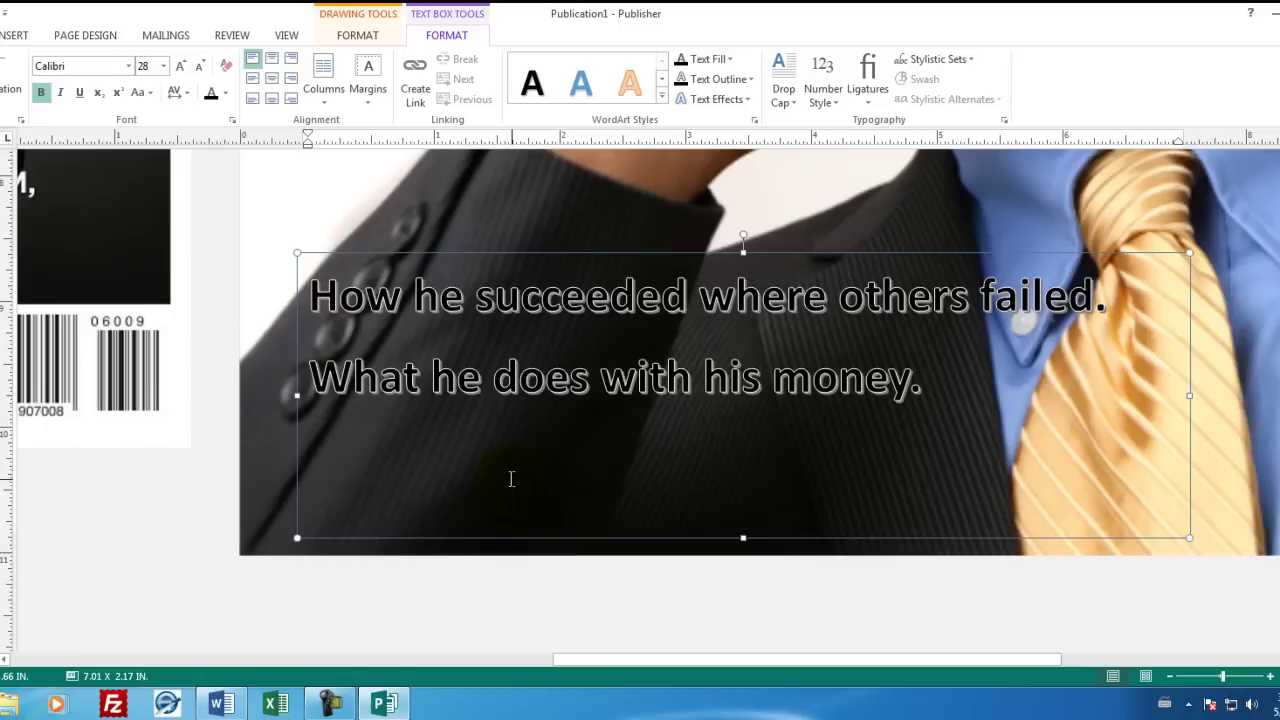
{"action": "type", "text": "Where "}
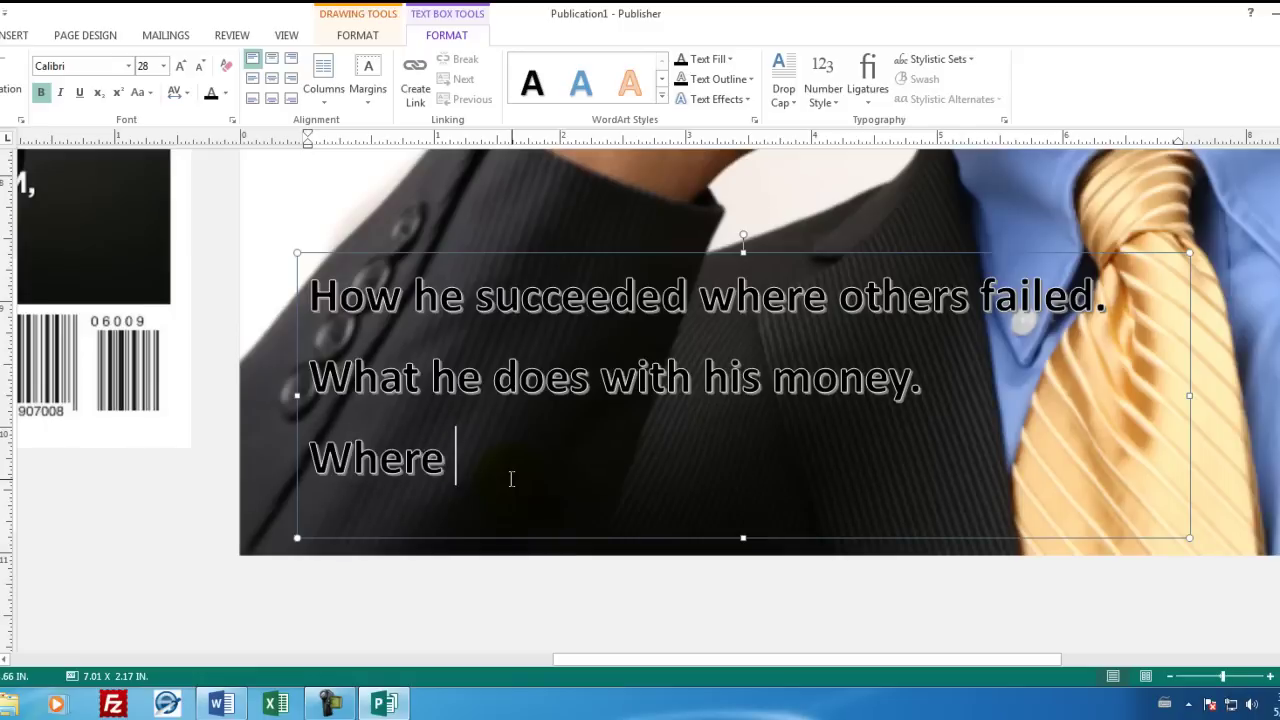
{"action": "type", "text": "he plans to go "}
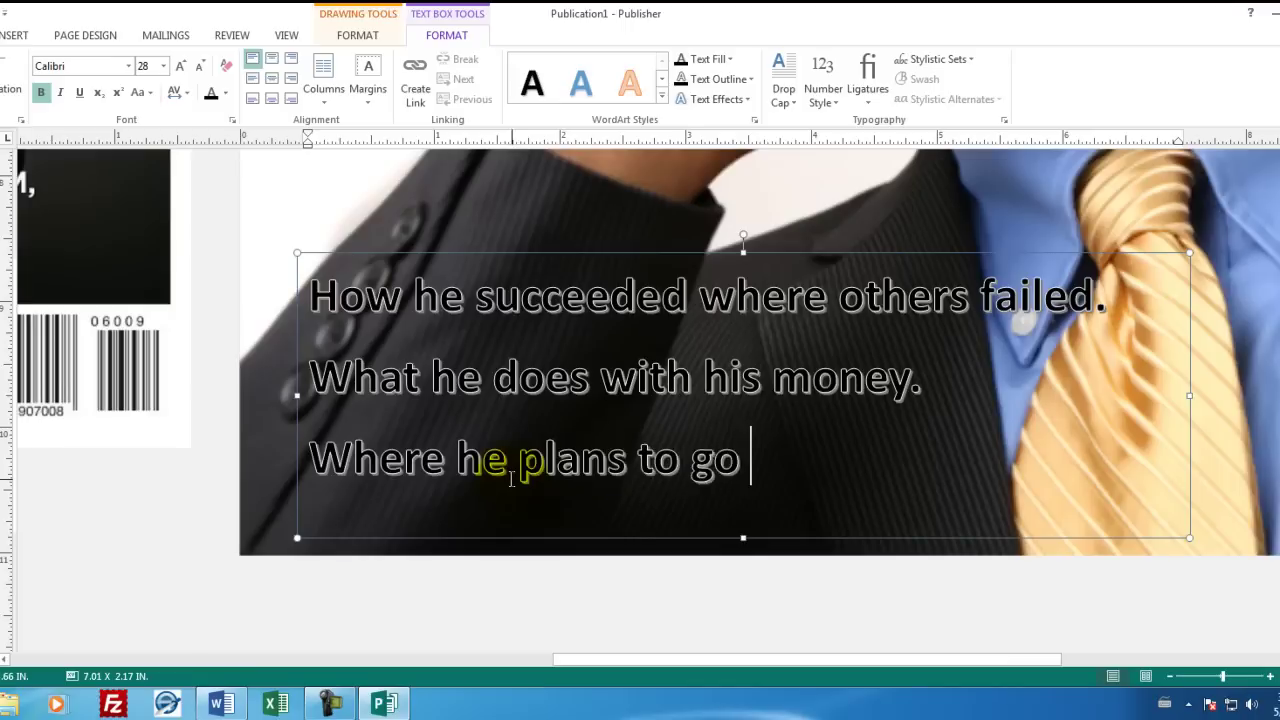
{"action": "type", "text": "in the future."}
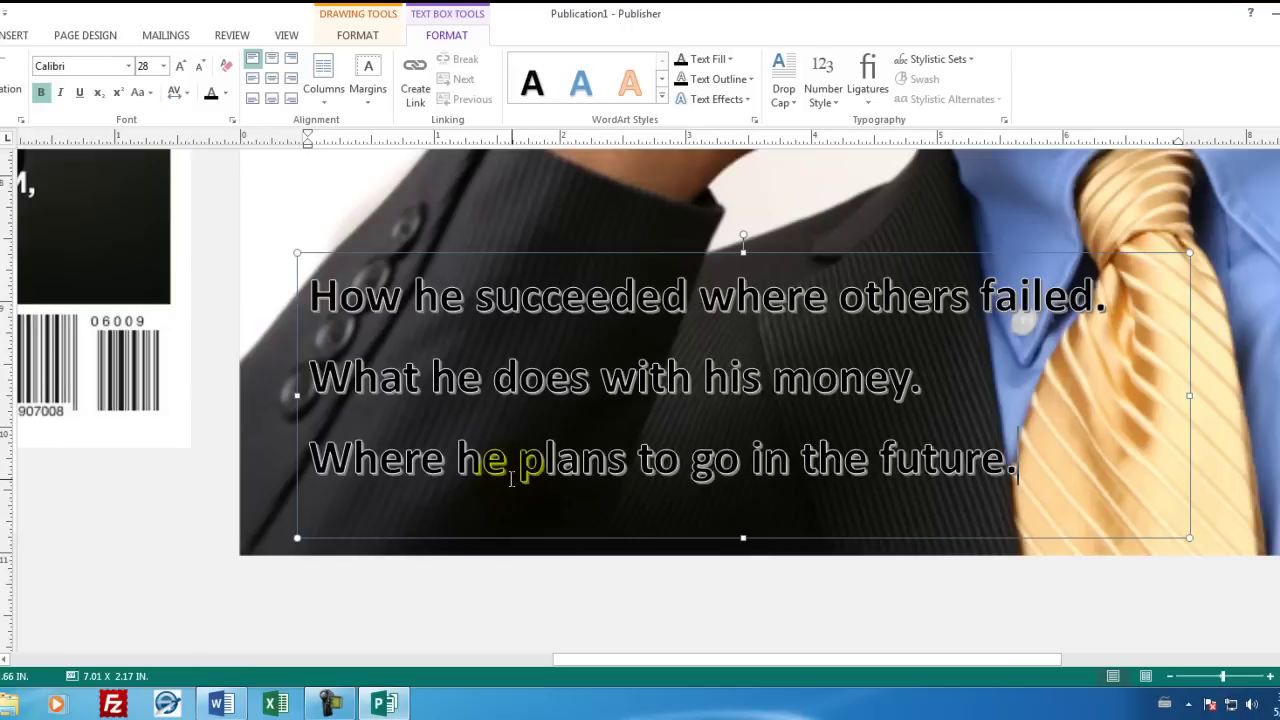
Step: Change the text fill of the "What he does with his money." line to white
{"action": "left_click_drag", "start_coordinate": [934, 382], "coordinate": [315, 378]}
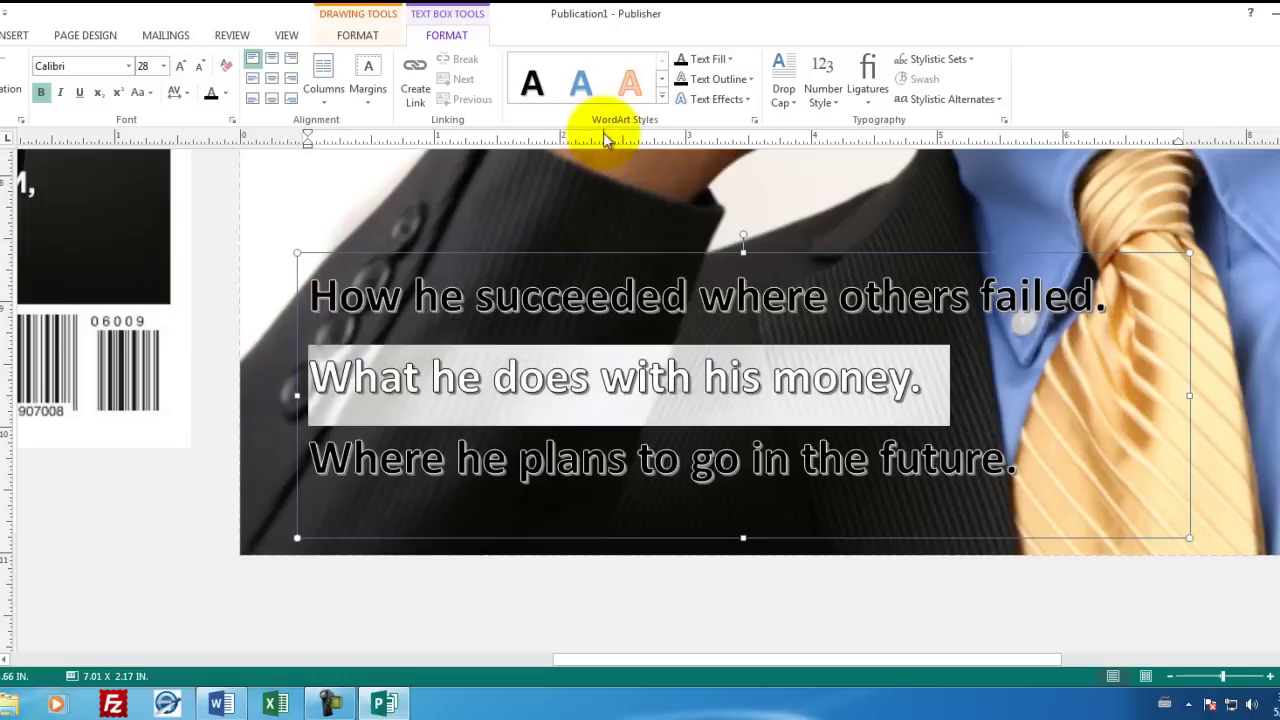
{"action": "left_click", "coordinate": [730, 61]}
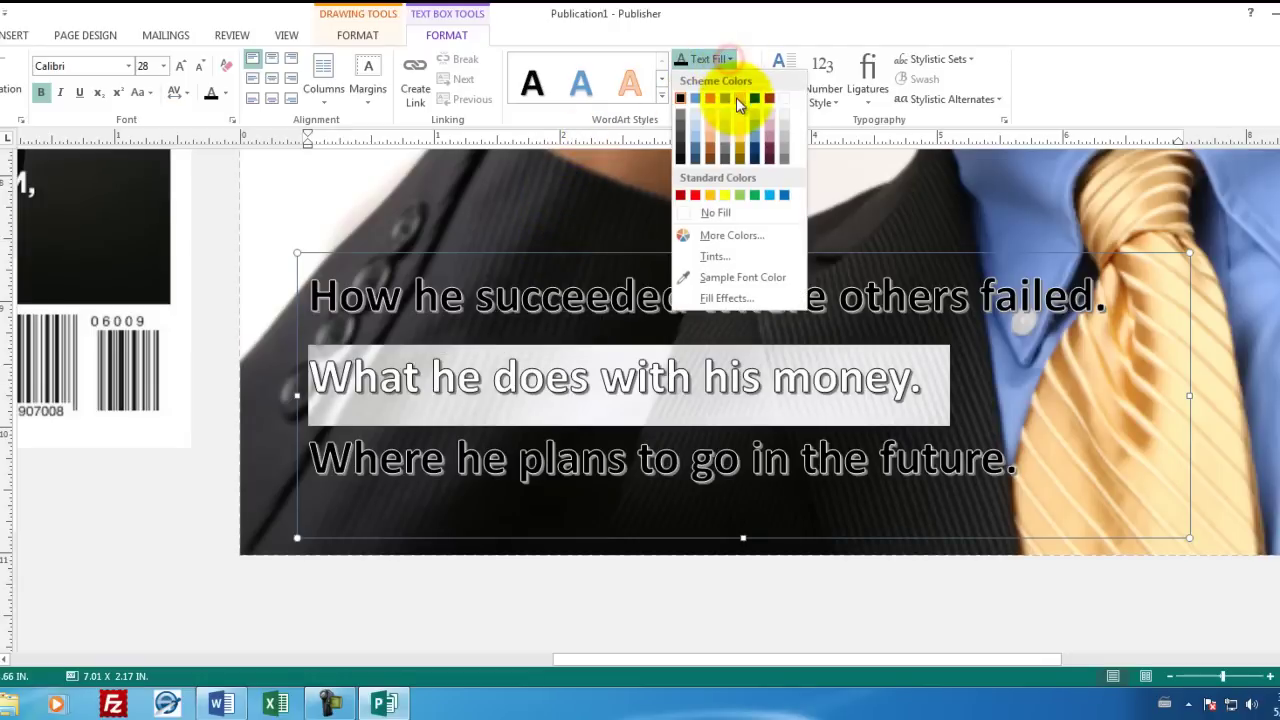
{"action": "left_click", "coordinate": [780, 100]}
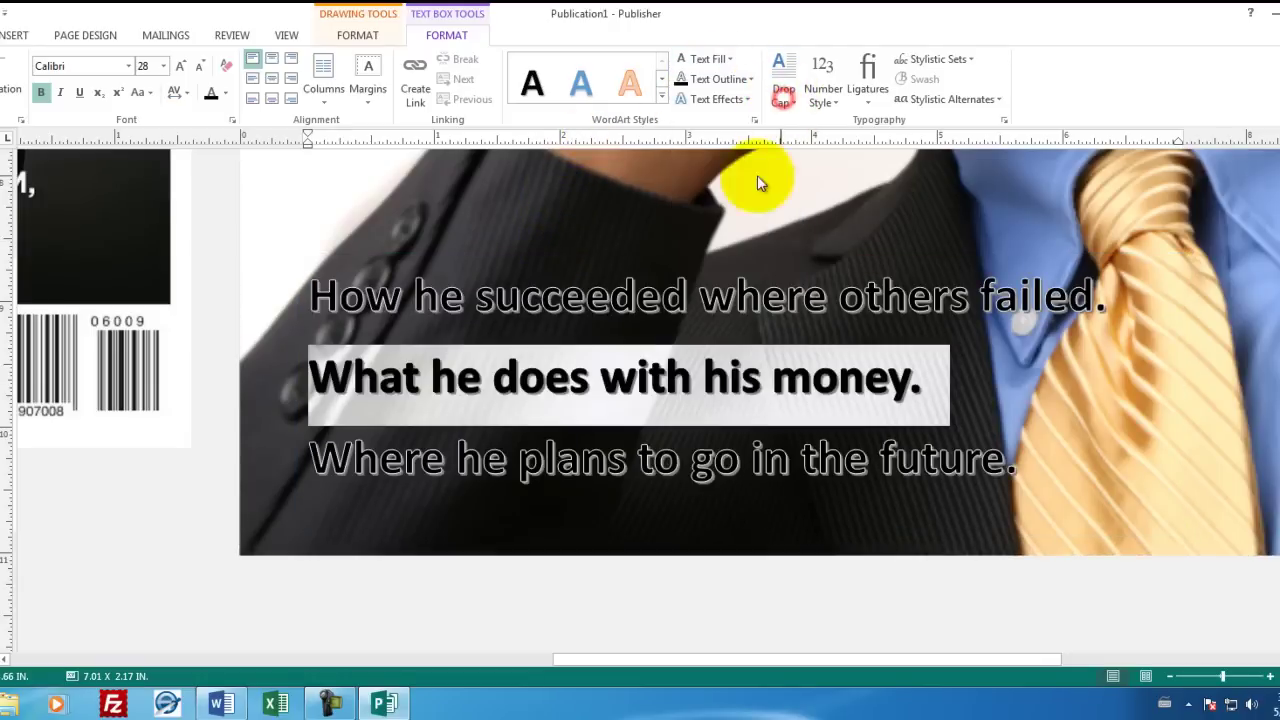
{"action": "left_click", "coordinate": [588, 416]}
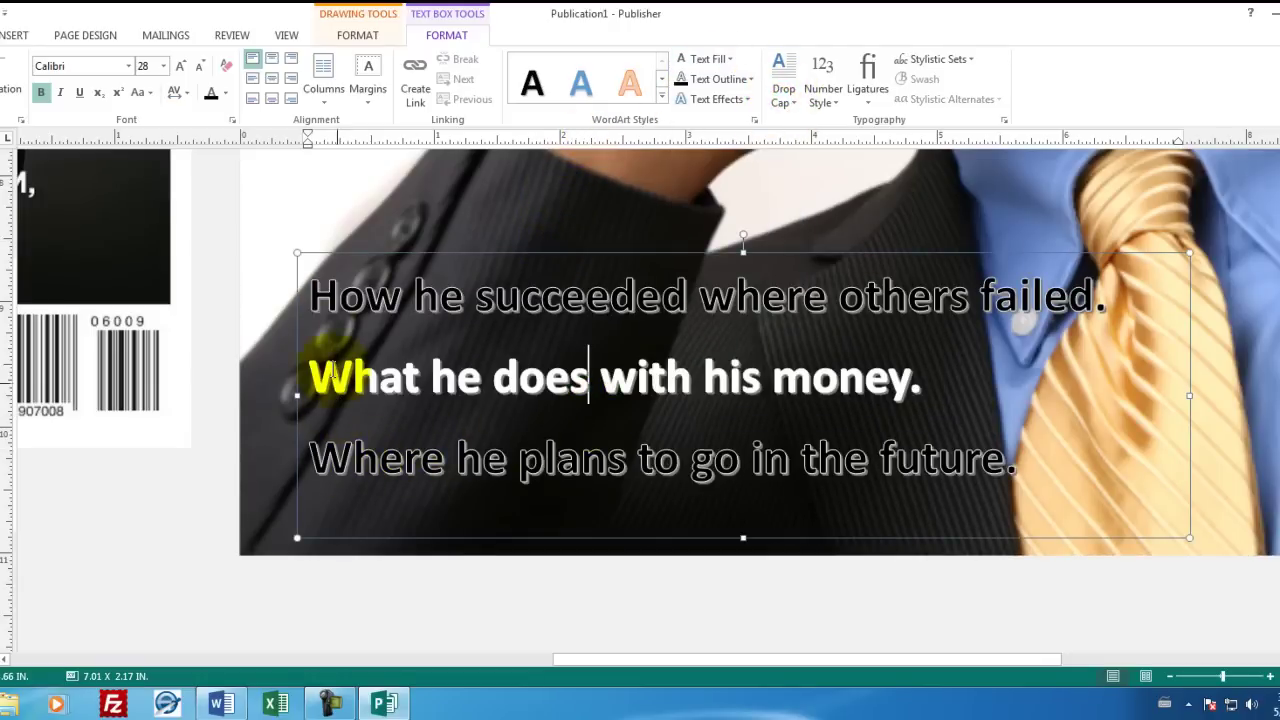
{"action": "left_click_drag", "start_coordinate": [306, 290], "coordinate": [1120, 290]}
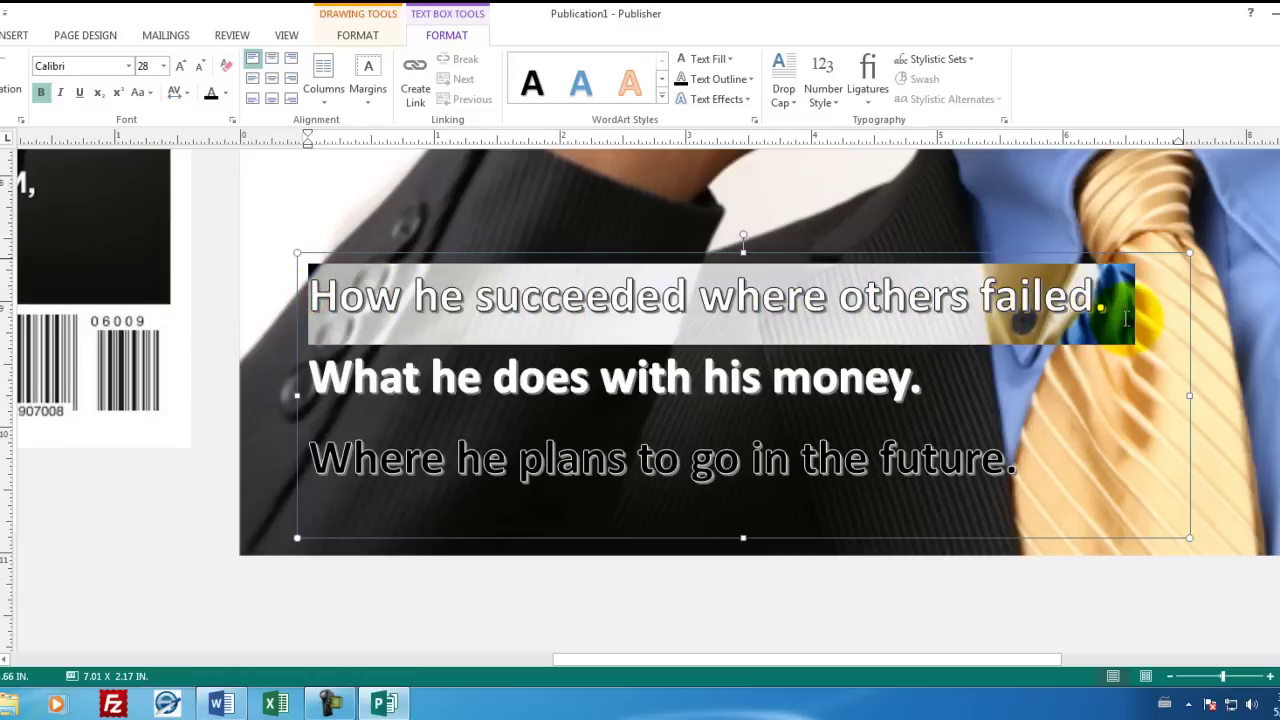
{"action": "left_click", "coordinate": [731, 61]}
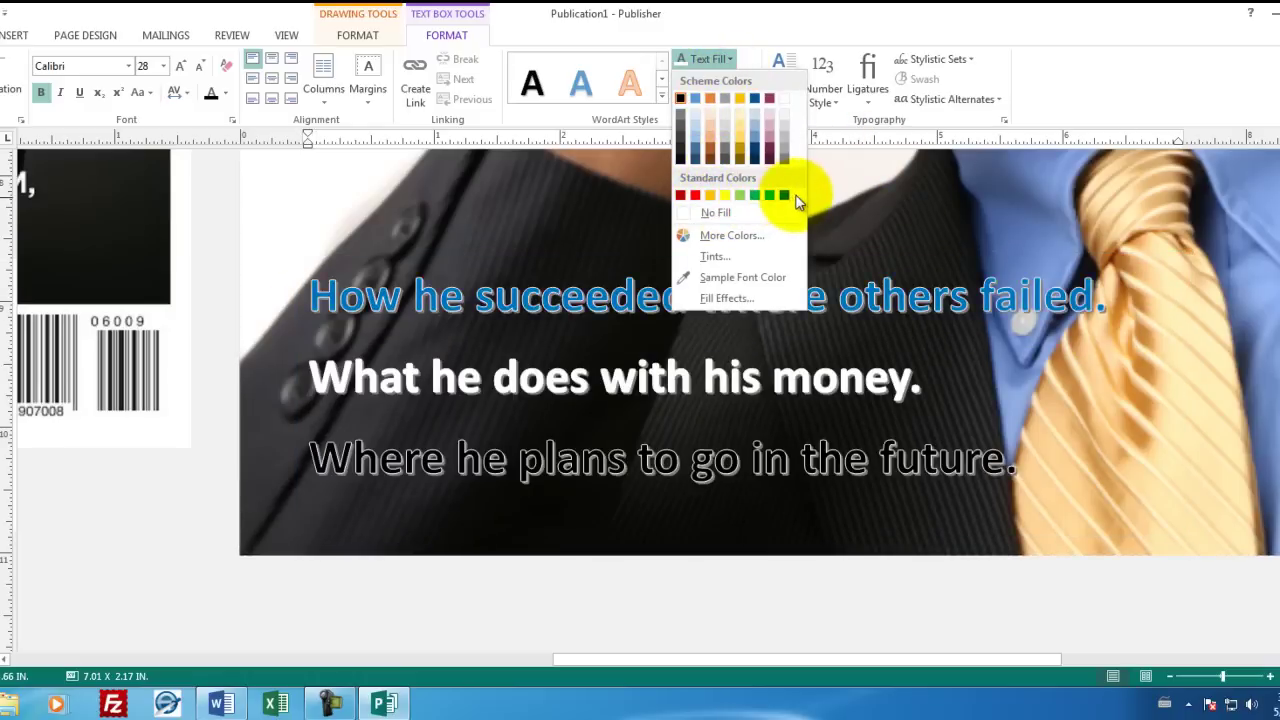
{"action": "left_click", "coordinate": [494, 358]}
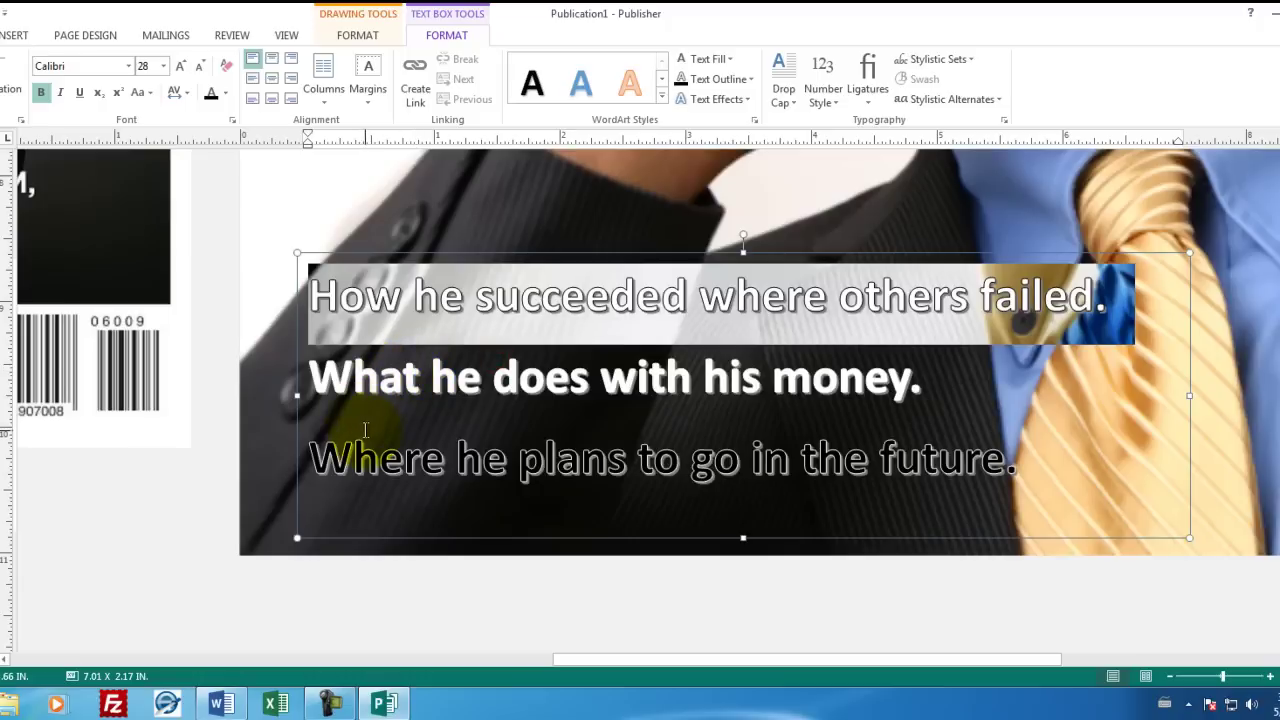
Step: Change the text fill of the "Where he plans to go in the future." line to light gray and deselect the text box
{"action": "left_click_drag", "start_coordinate": [338, 460], "coordinate": [1022, 435]}
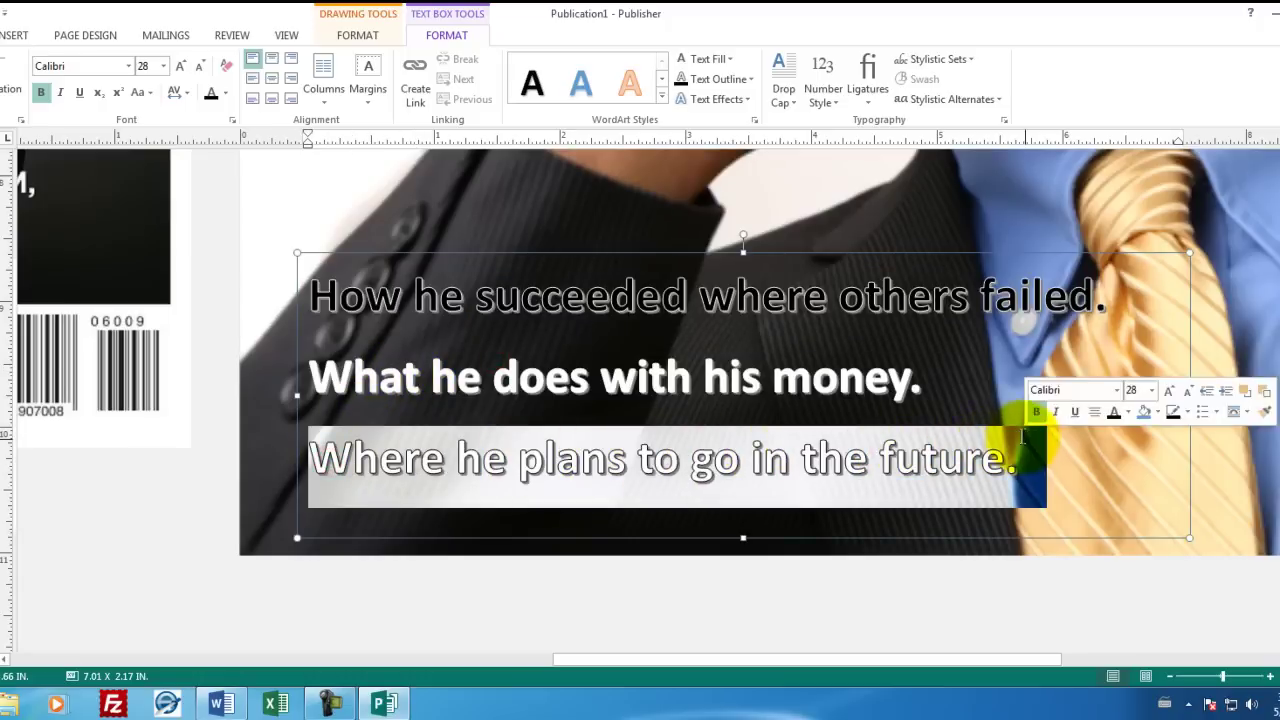
{"action": "left_click", "coordinate": [730, 59]}
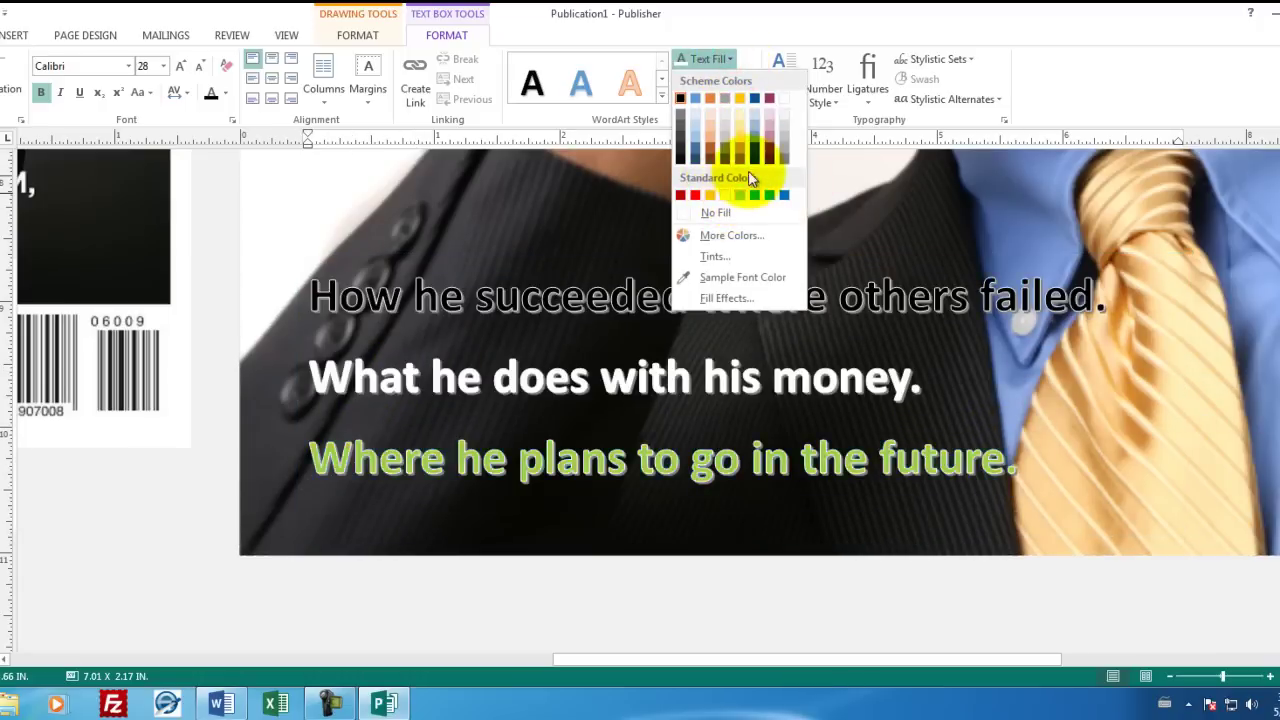
{"action": "left_click", "coordinate": [782, 133]}
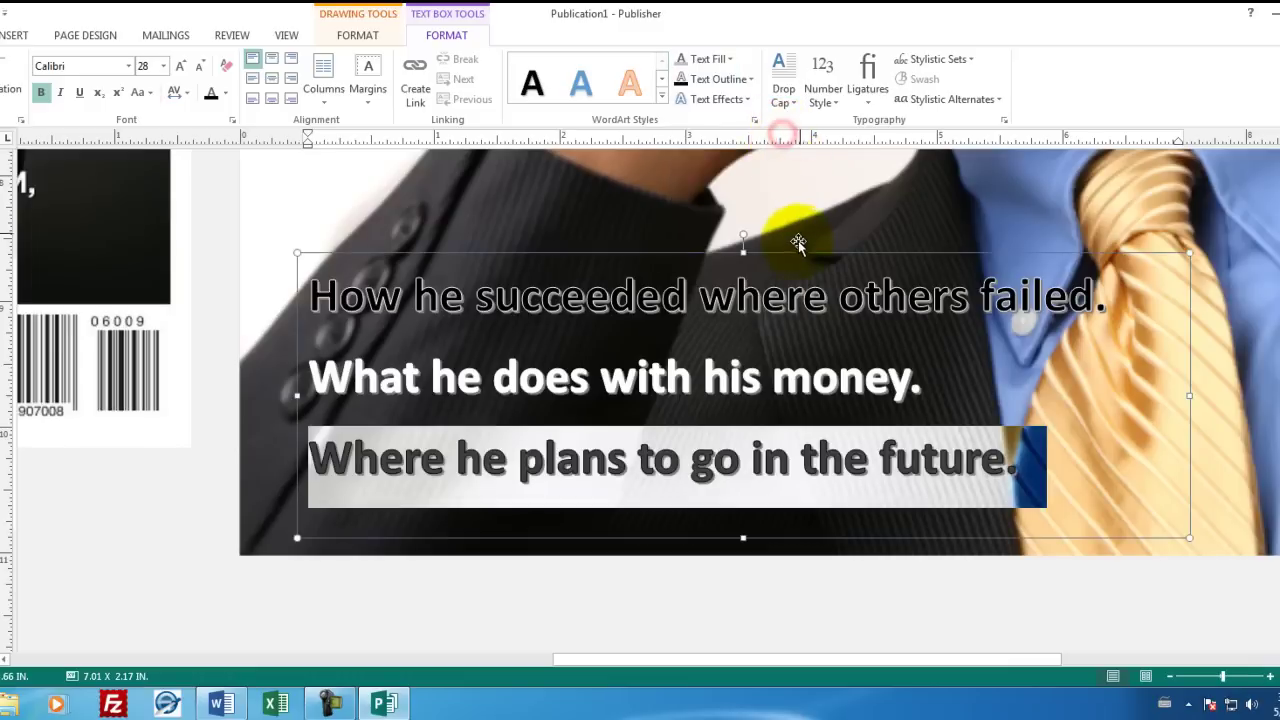
{"action": "left_click", "coordinate": [795, 245]}
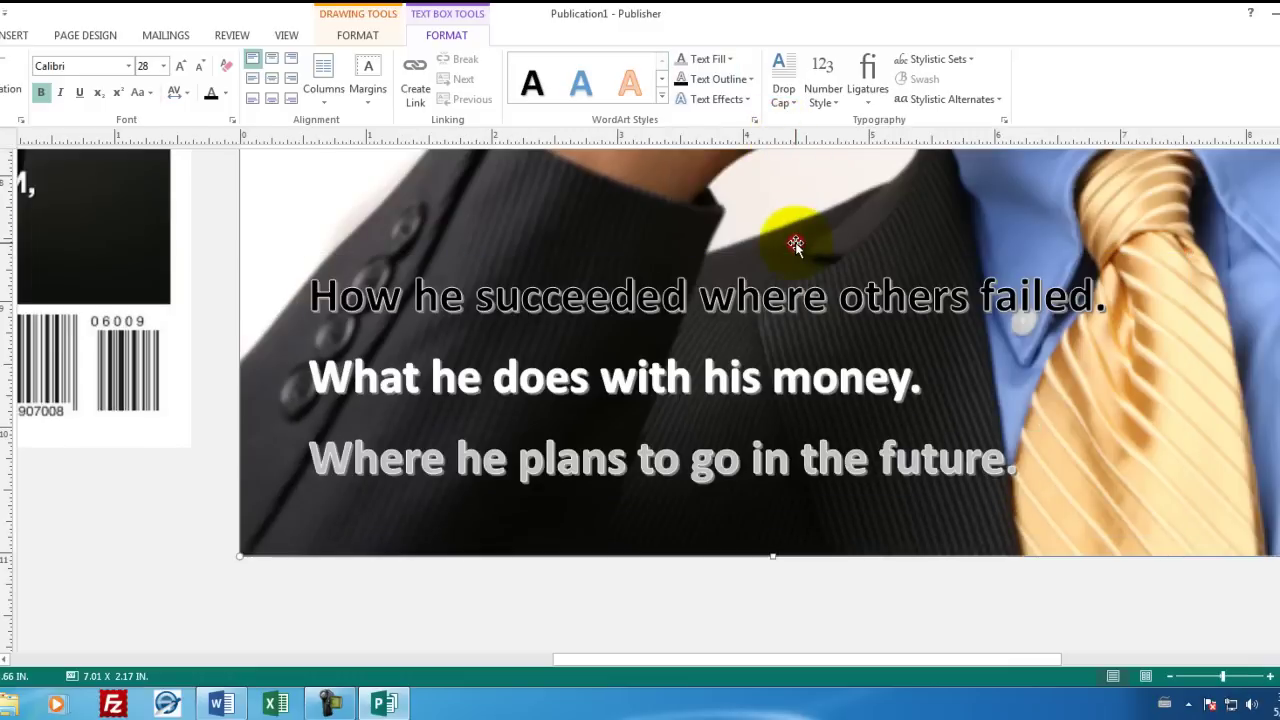
{"action": "left_click", "coordinate": [218, 248]}
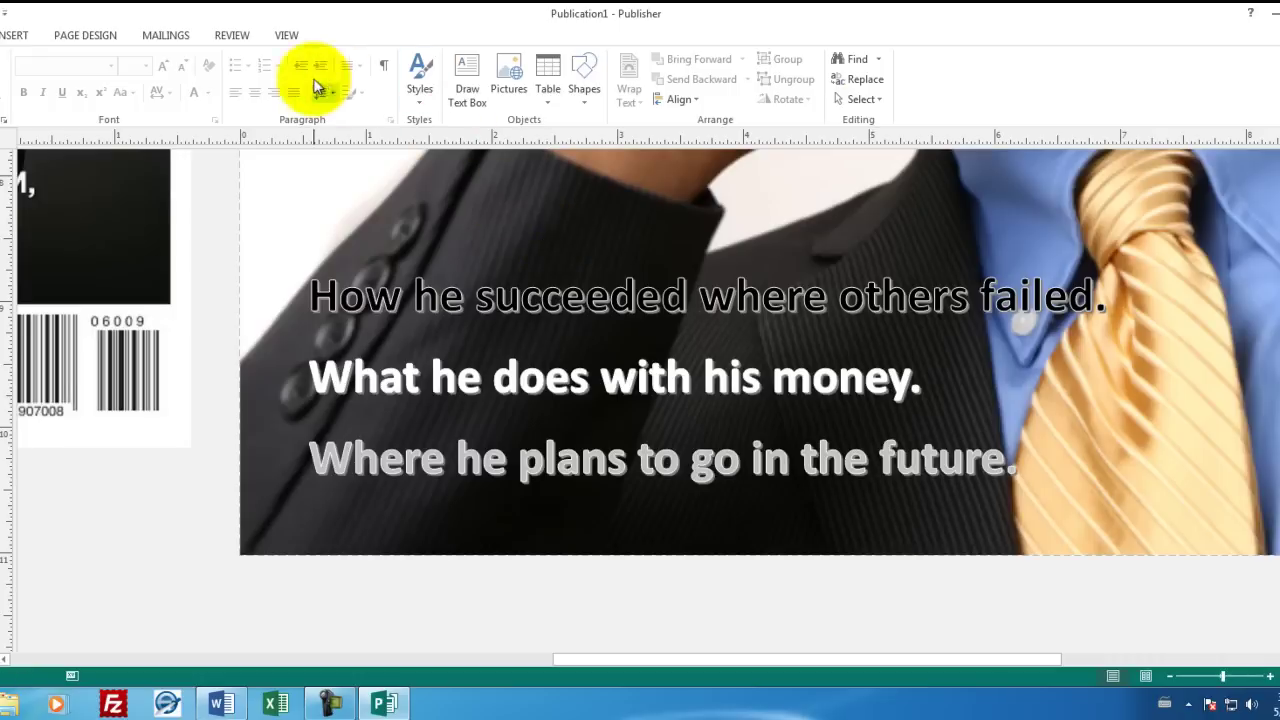
Step: Examine the whole cover beside the professional Forbes model, going through 100% and 66% zoom down to 50%
{"action": "left_click", "coordinate": [288, 36]}
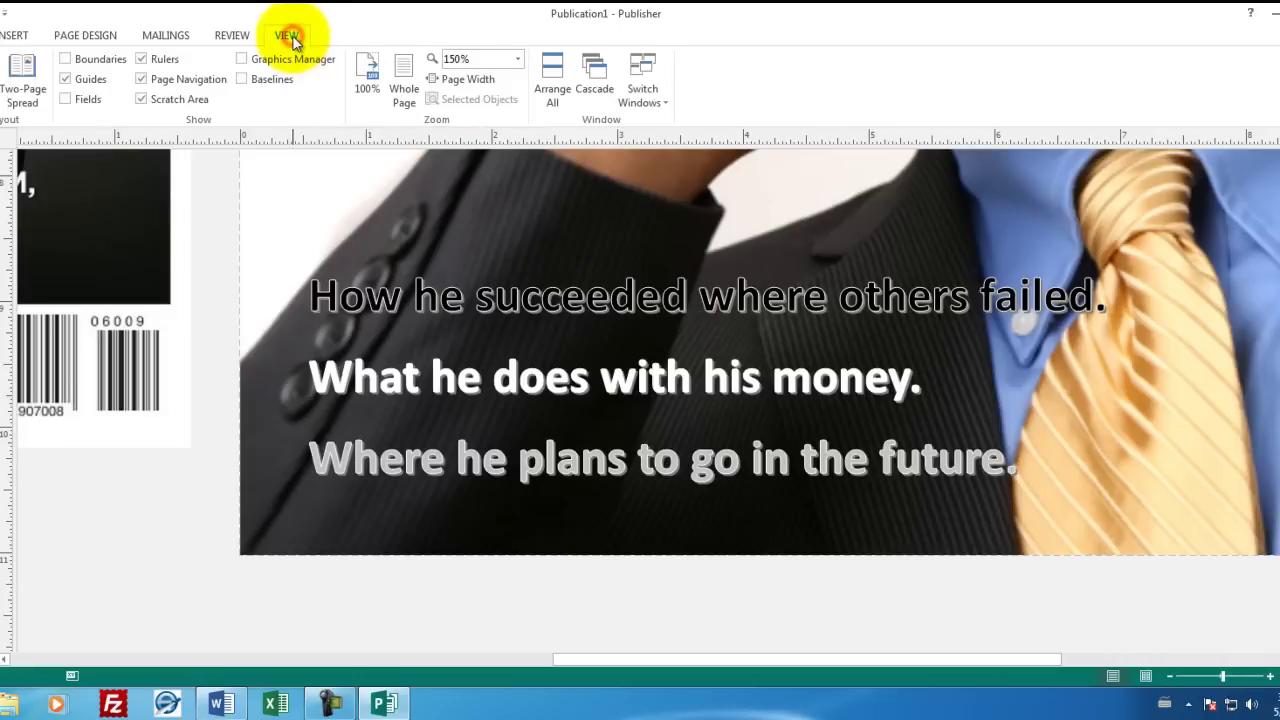
{"action": "left_click", "coordinate": [520, 63]}
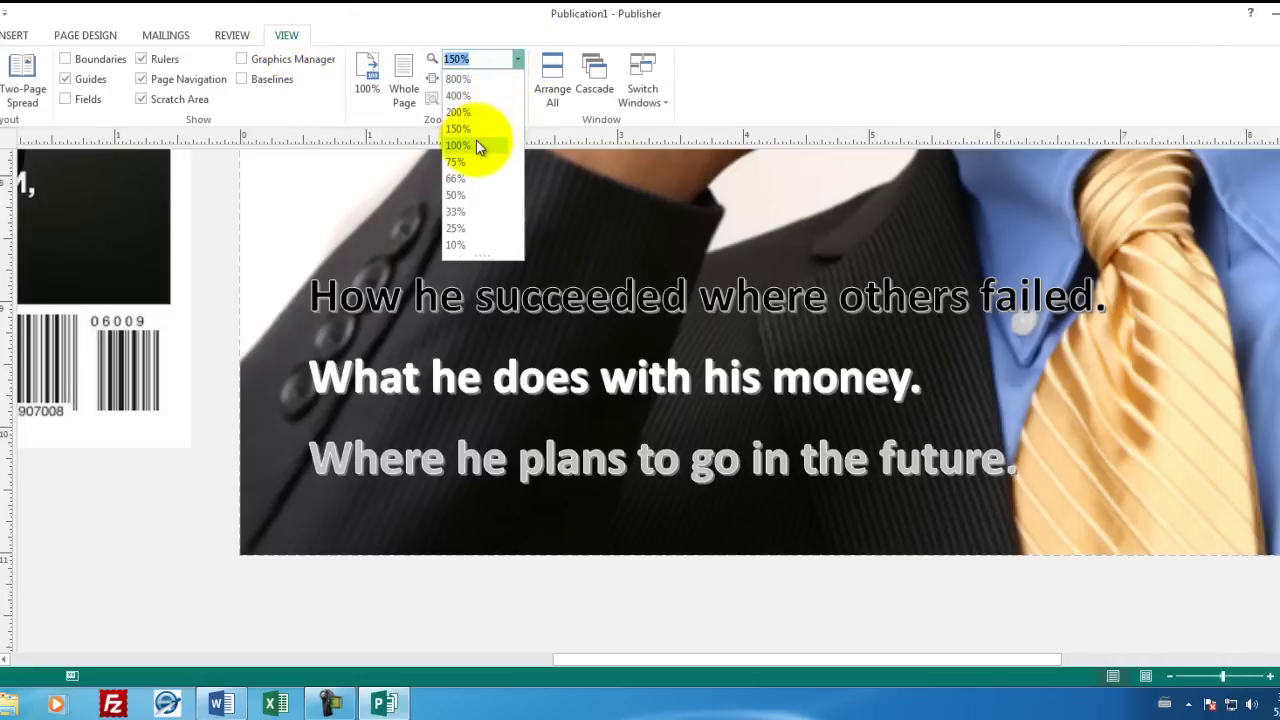
{"action": "left_click", "coordinate": [476, 146]}
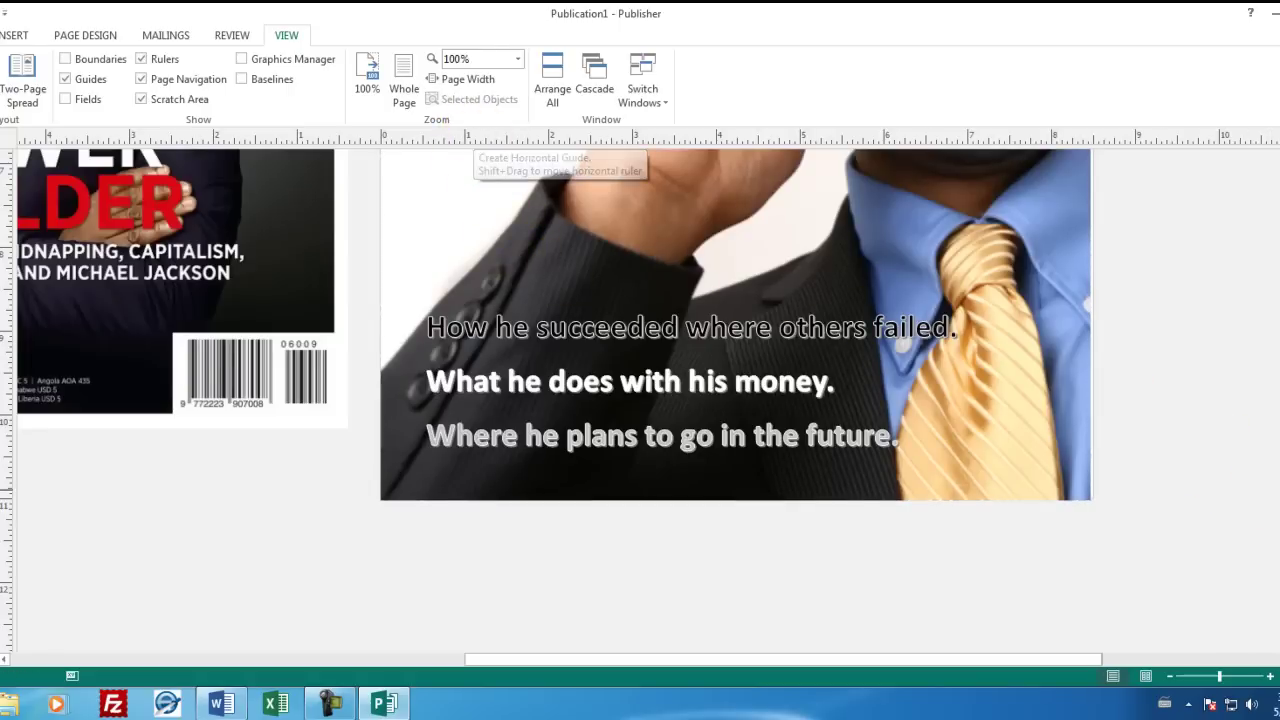
{"action": "scroll", "coordinate": [737, 350], "scroll_direction": "up", "scroll_amount": 1}
{"action": "scroll", "coordinate": [737, 400], "scroll_direction": "up", "scroll_amount": 5}
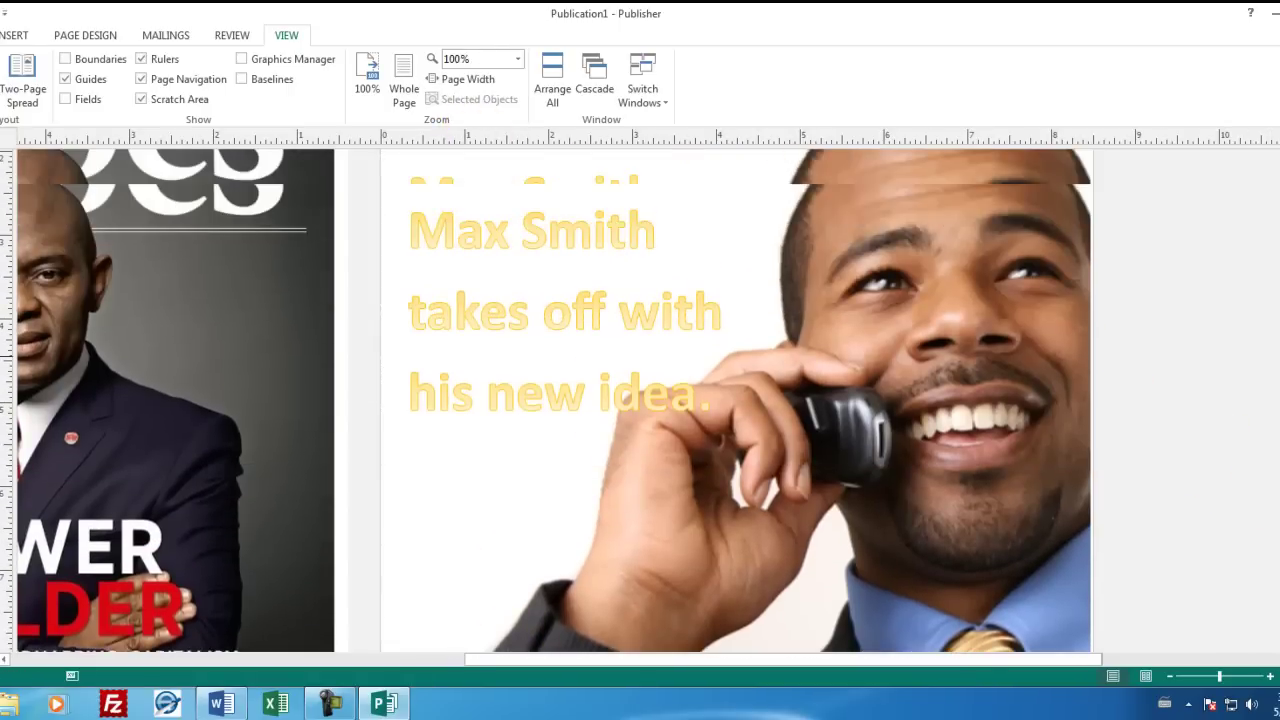
{"action": "scroll", "coordinate": [546, 400], "scroll_direction": "up", "scroll_amount": 3}
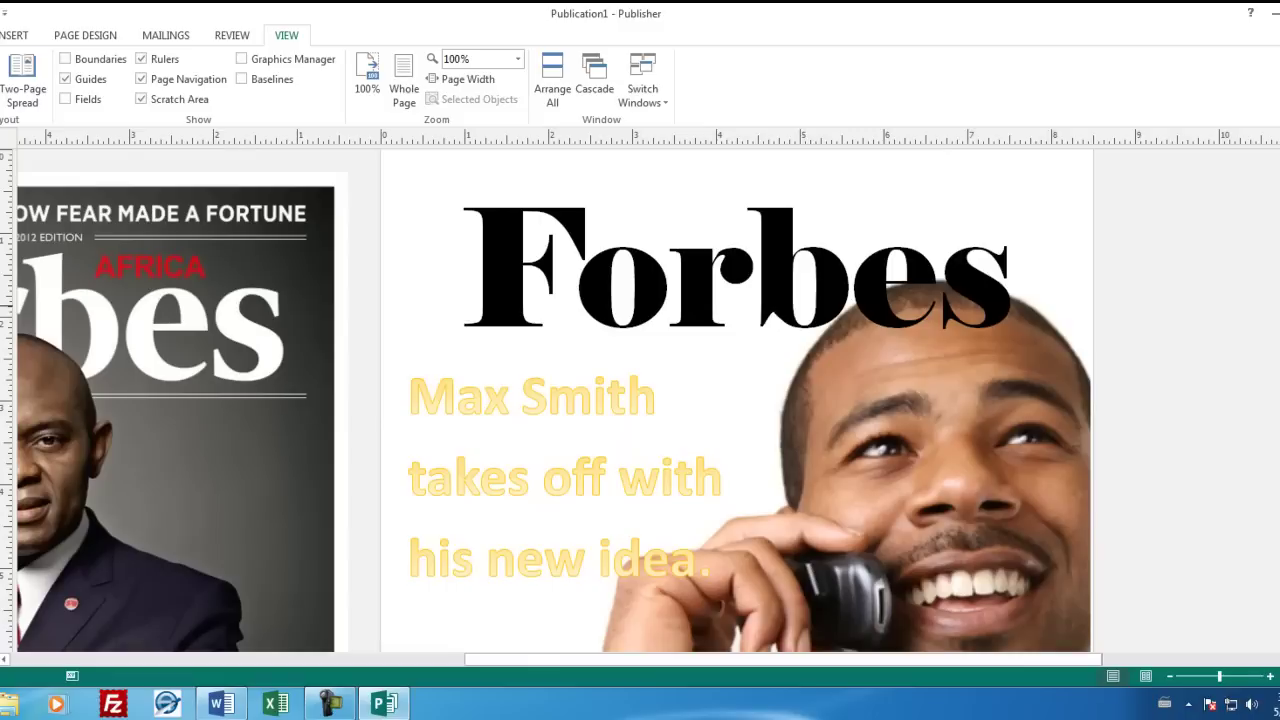
{"action": "scroll", "coordinate": [546, 400], "scroll_direction": "down", "scroll_amount": 2}
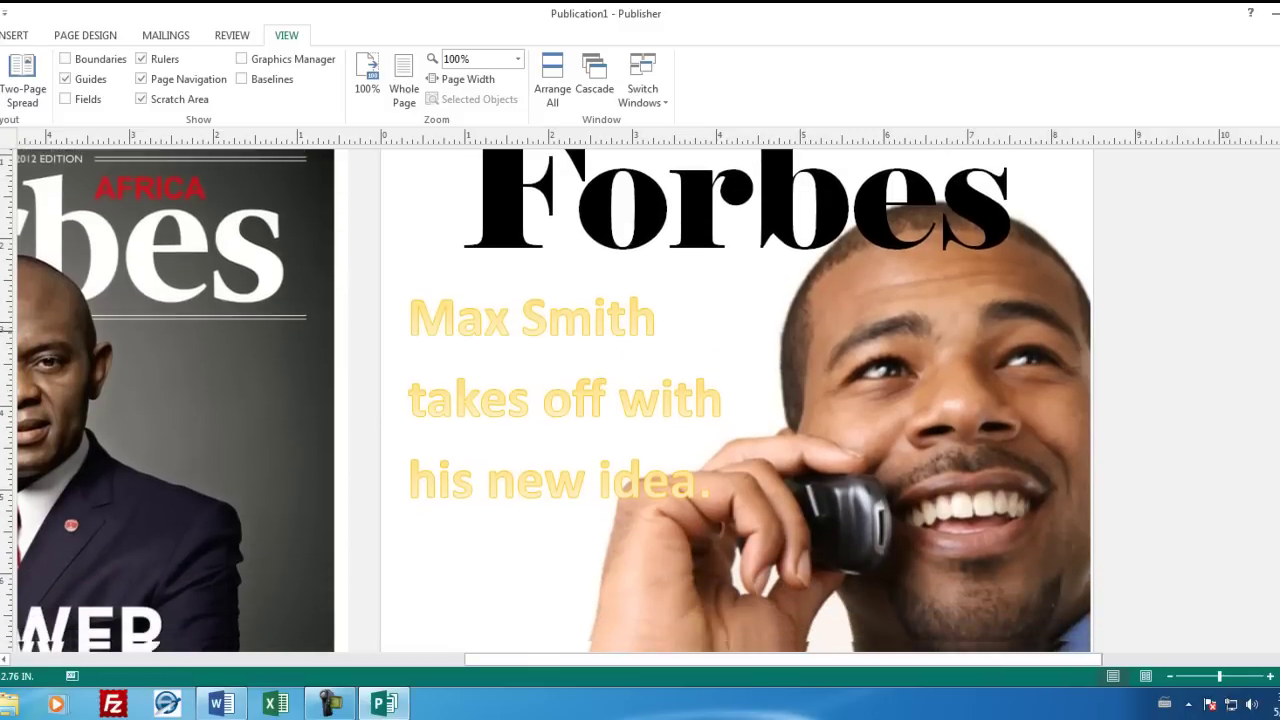
{"action": "left_click", "coordinate": [518, 59]}
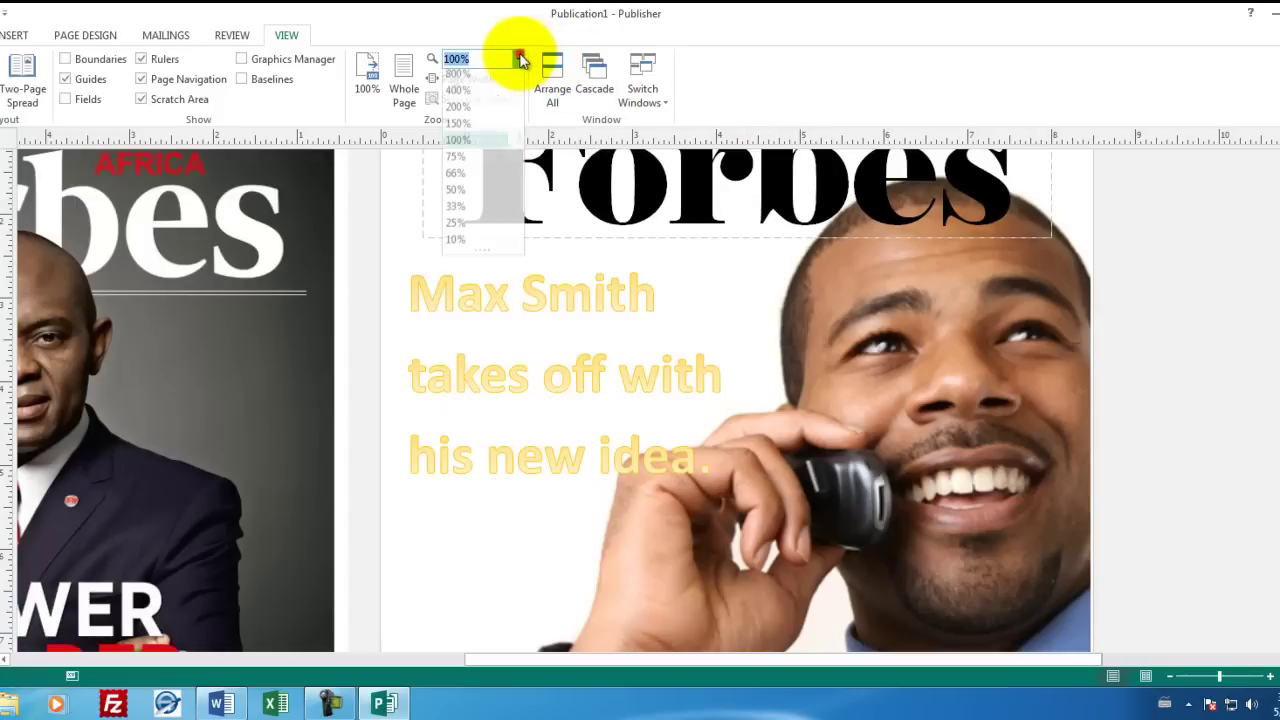
{"action": "left_click", "coordinate": [458, 178]}
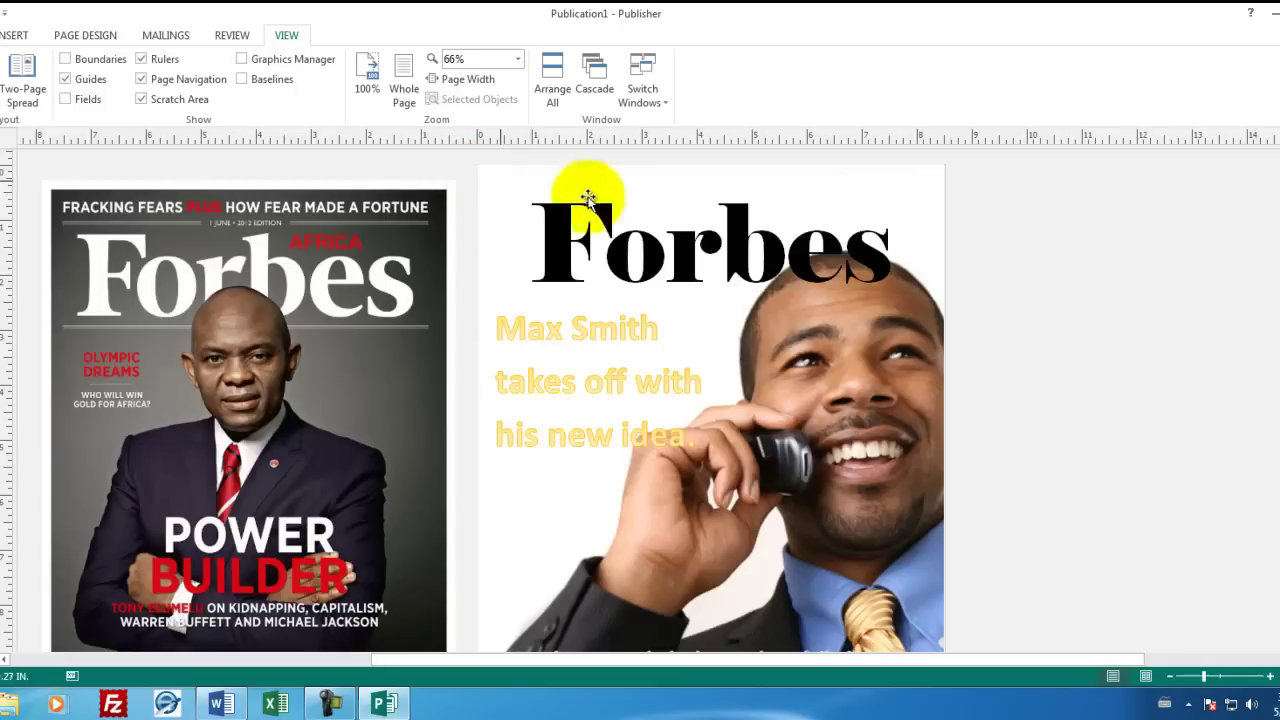
{"action": "left_click", "coordinate": [518, 60]}
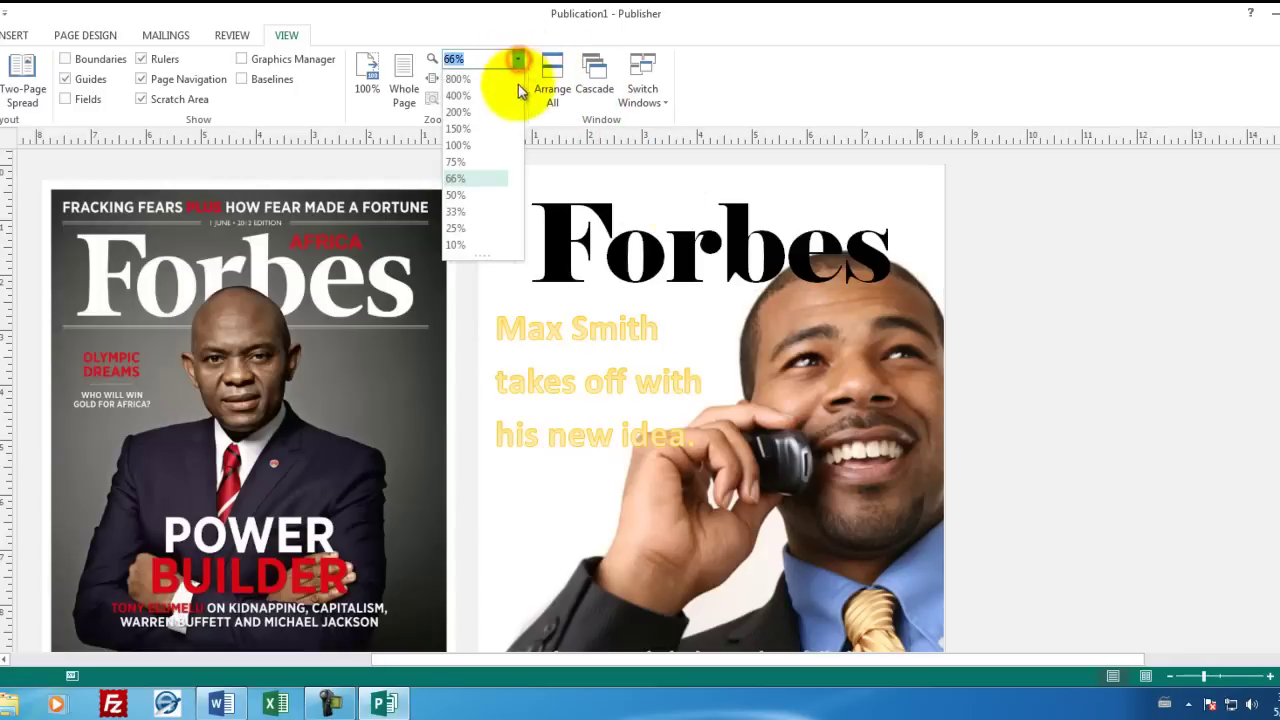
{"action": "left_click", "coordinate": [474, 190]}
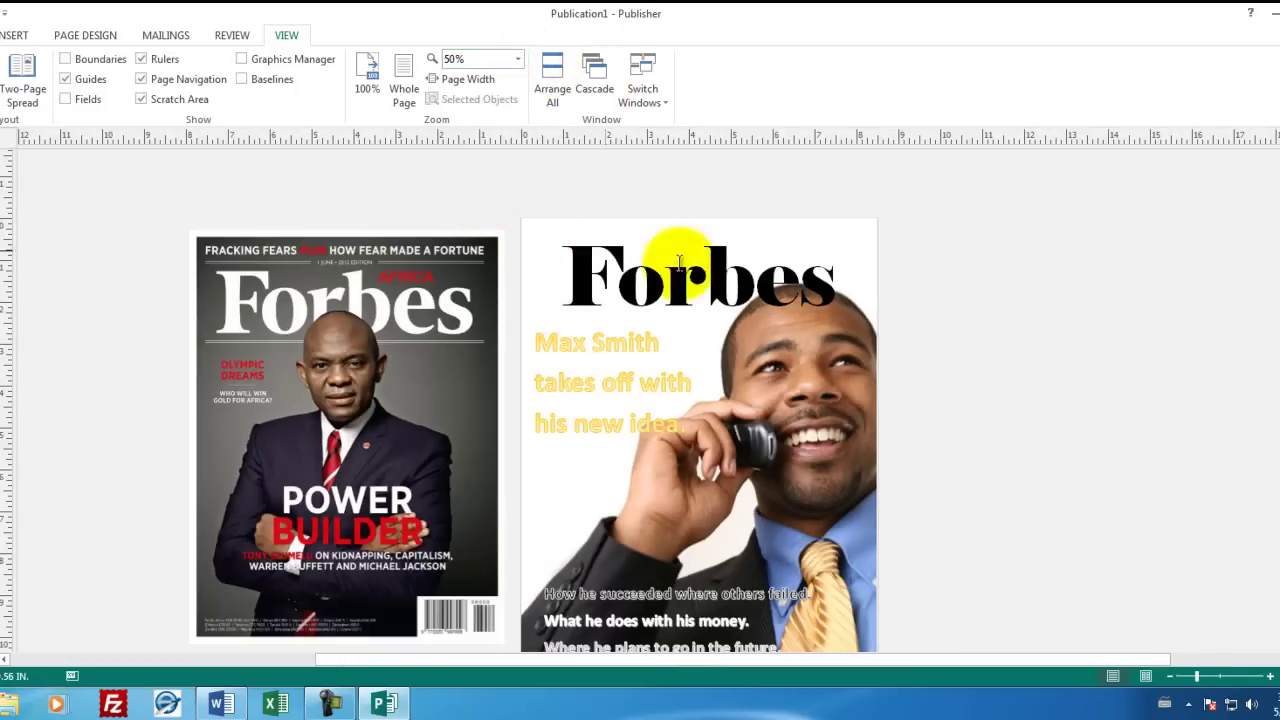
{"action": "scroll", "coordinate": [540, 400], "scroll_direction": "down", "scroll_amount": 2}
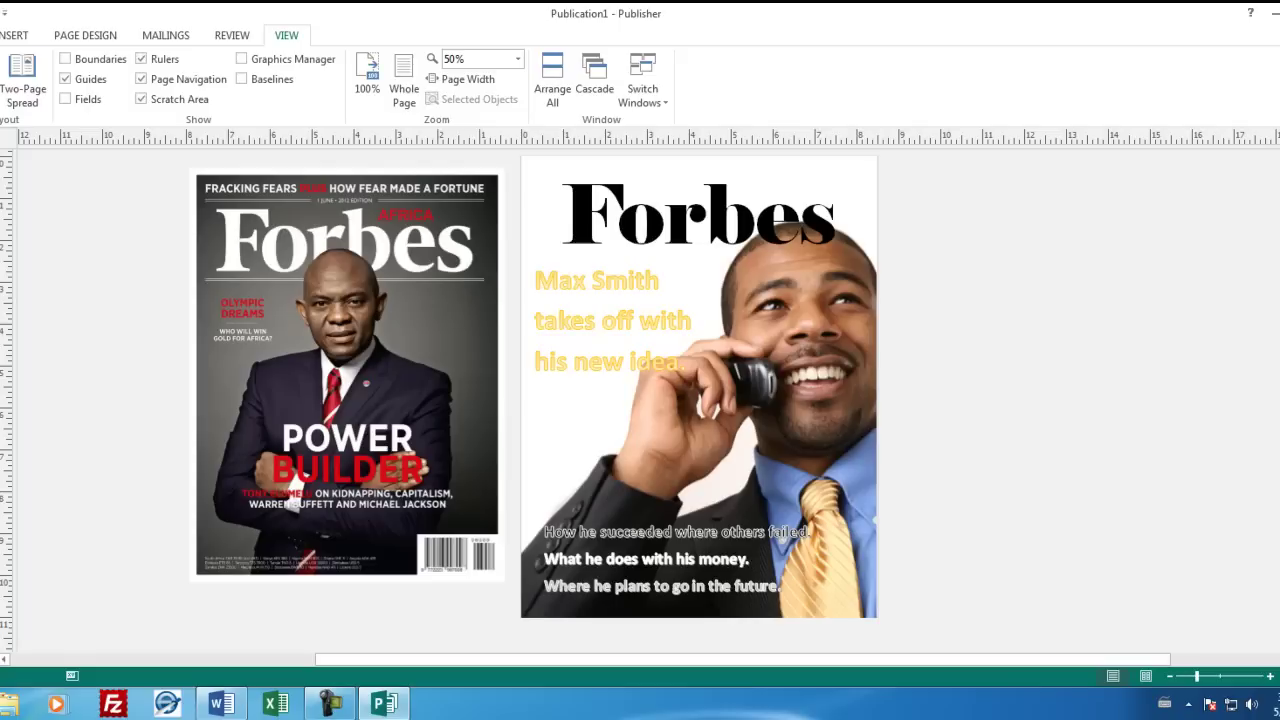
Step: Draw a text box in the upper-right corner of the cover above the masthead and enter "Special Issue"
{"action": "left_click", "coordinate": [8, 37]}
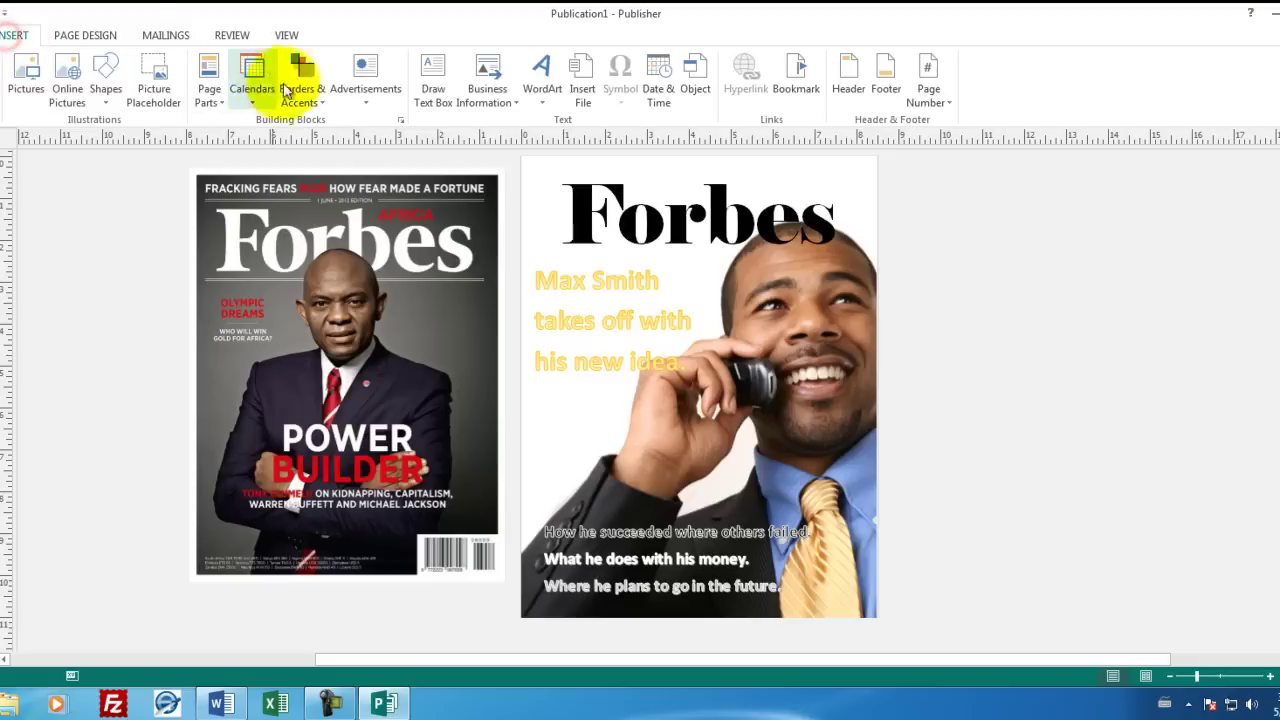
{"action": "left_click", "coordinate": [436, 75]}
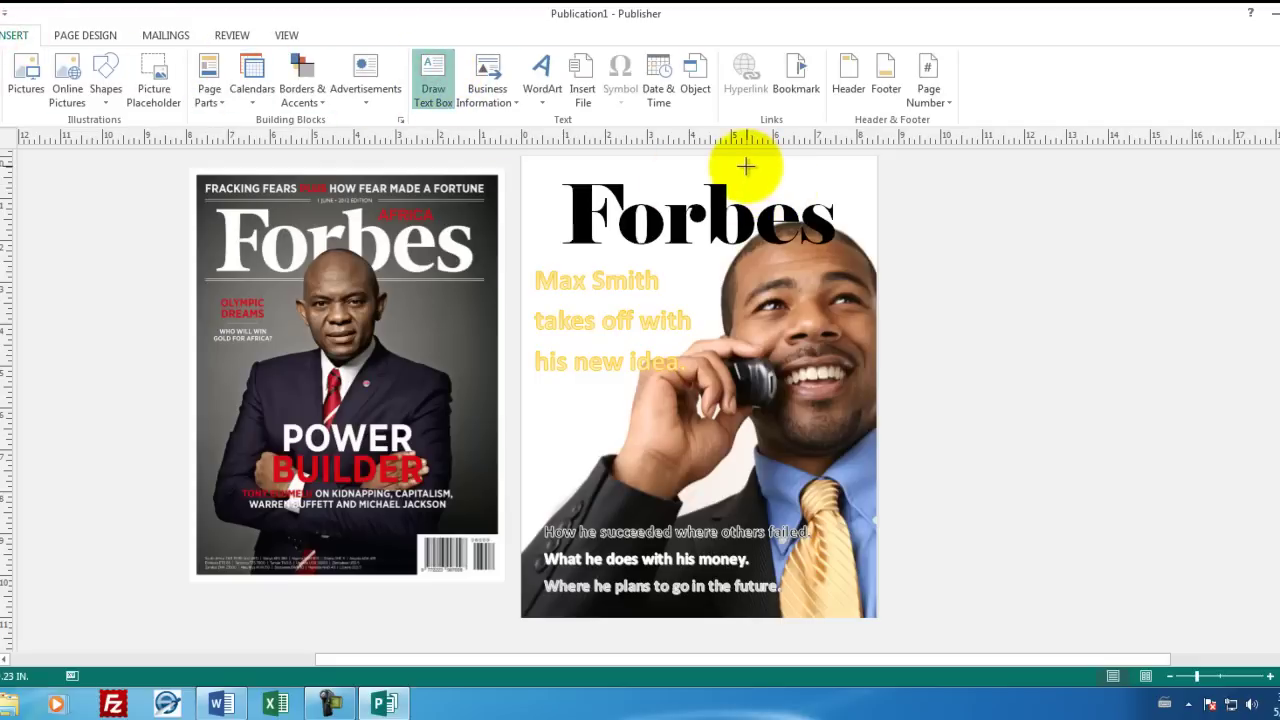
{"action": "left_click_drag", "start_coordinate": [747, 165], "coordinate": [874, 201]}
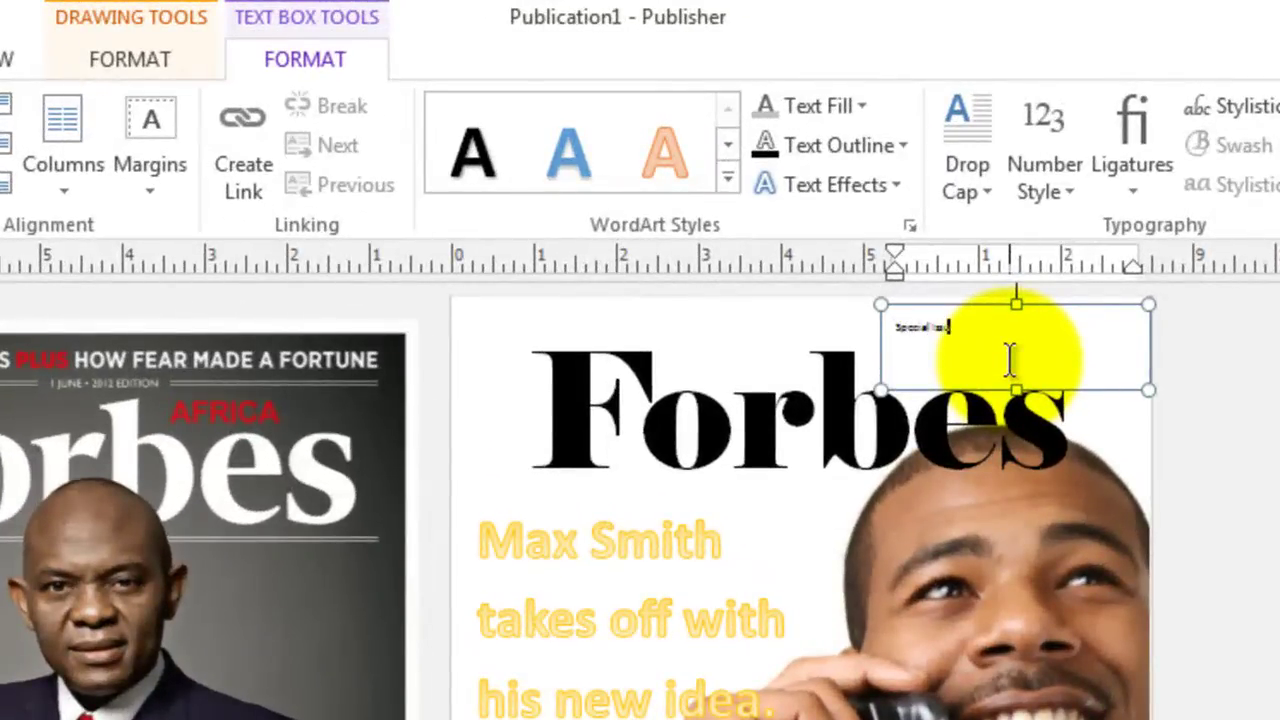
Step: Apply the gold WordArt style to the "Special Issue" text and set its font size to 36
{"action": "left_click_drag", "start_coordinate": [965, 330], "coordinate": [888, 328]}
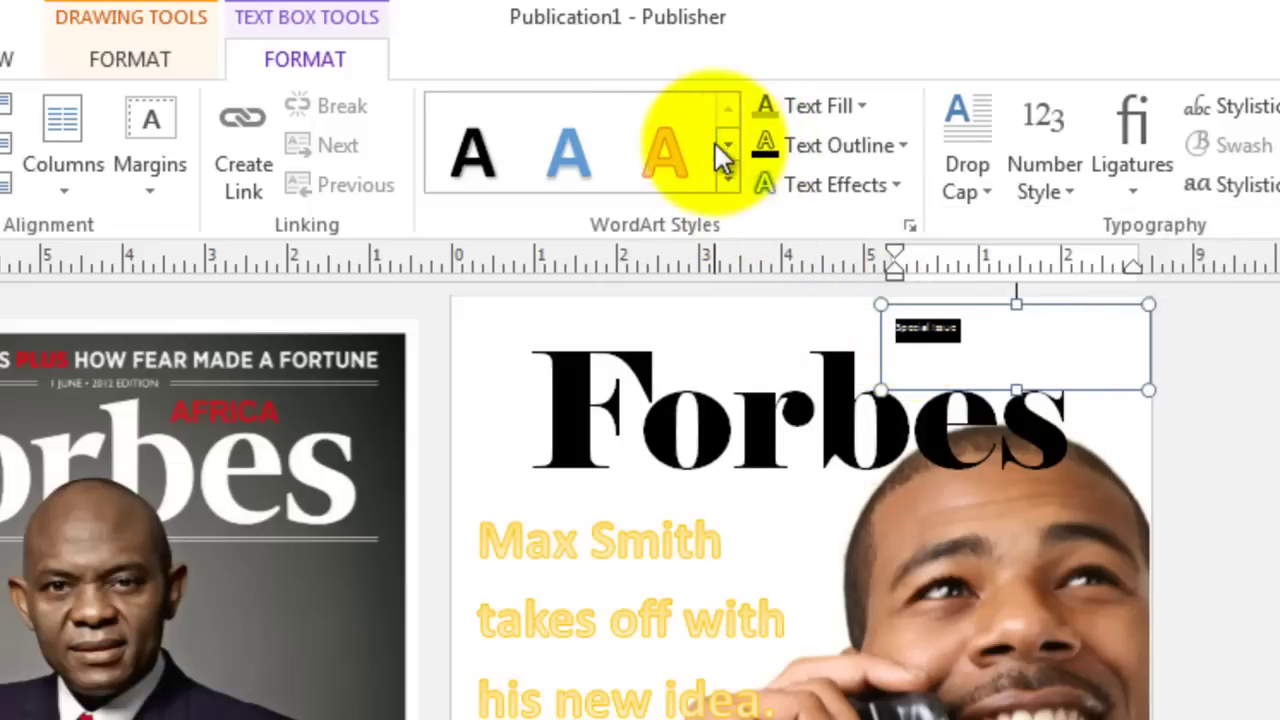
{"action": "left_click", "coordinate": [728, 178]}
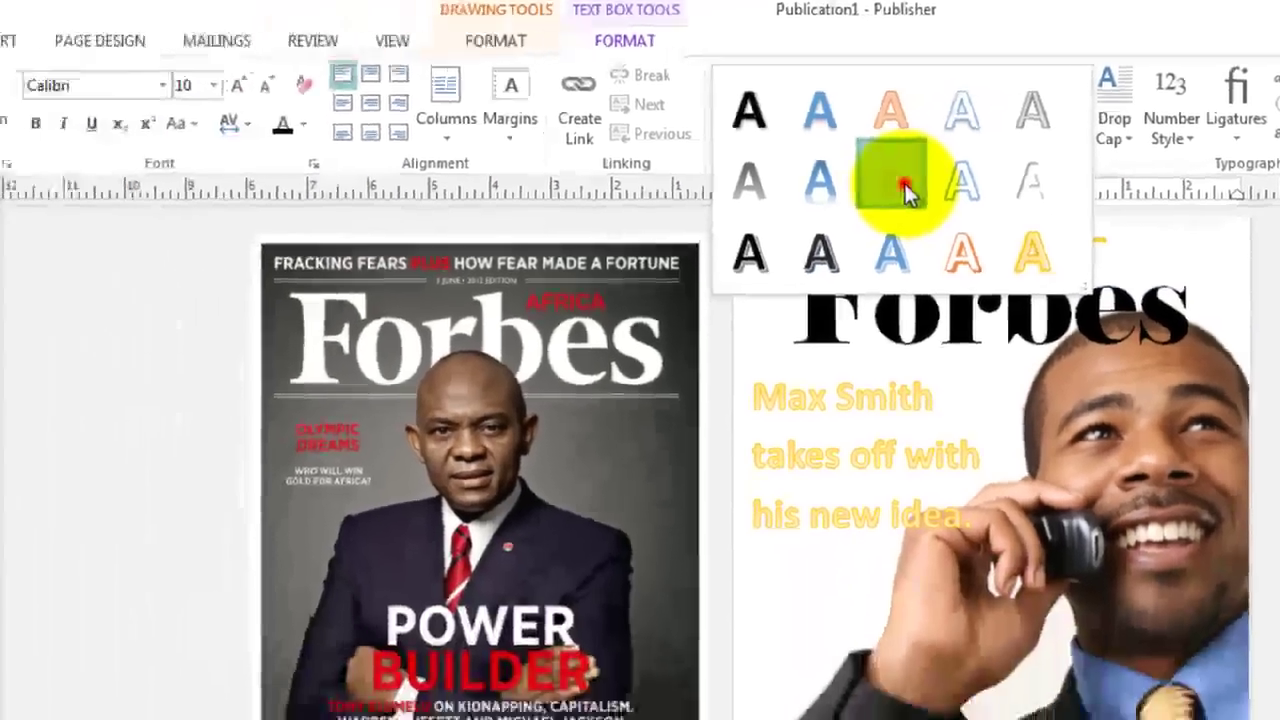
{"action": "left_click", "coordinate": [665, 245]}
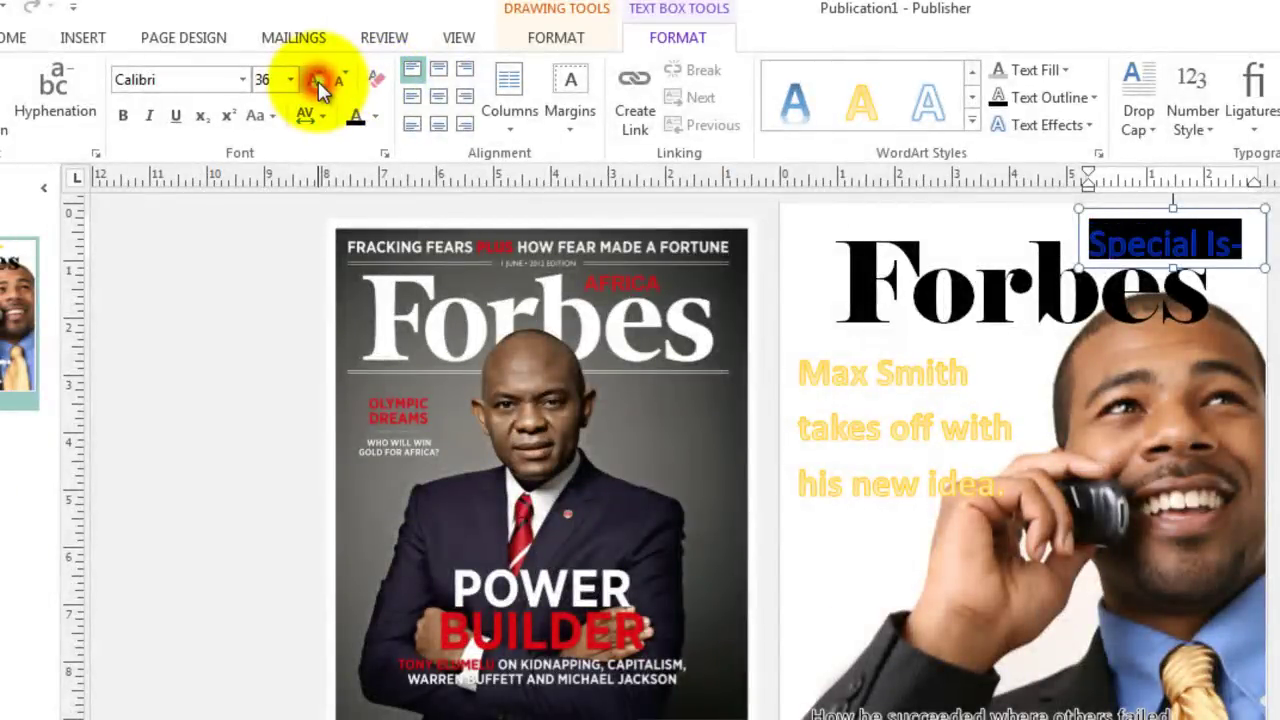
{"action": "left_click", "coordinate": [341, 84]}
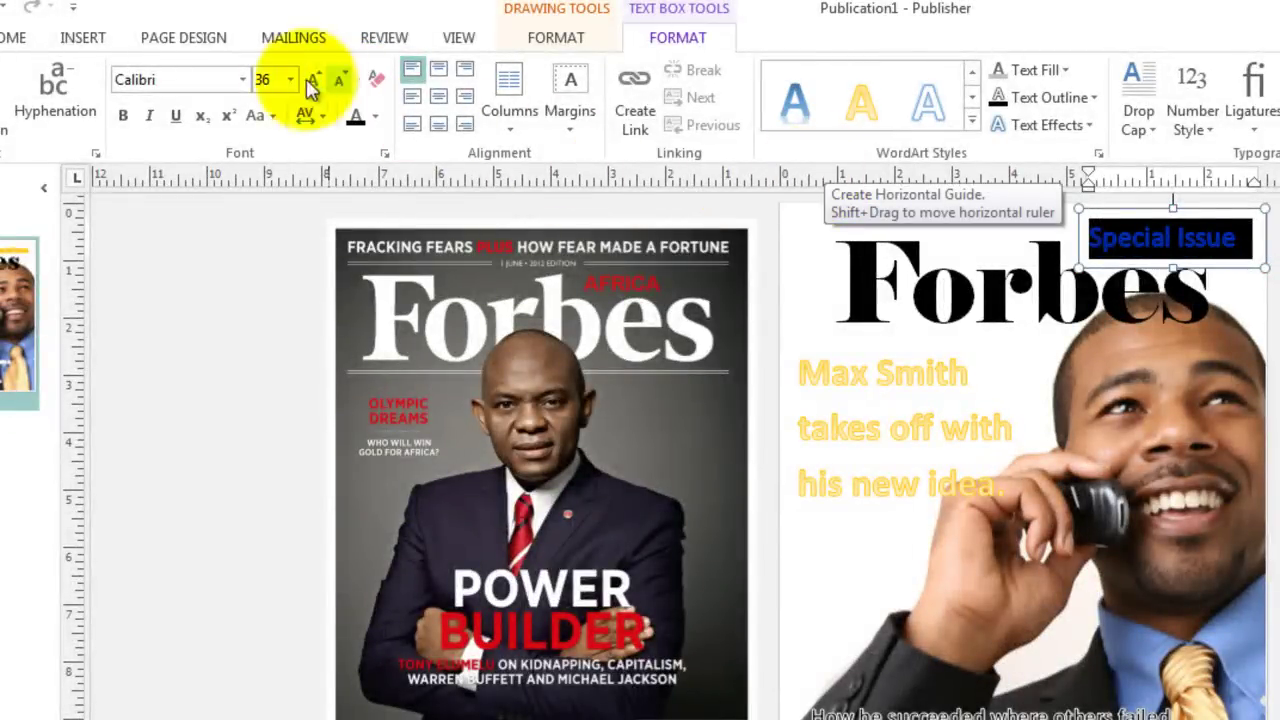
Step: Set the "Special Issue" text to the Batang font and widen its text box leftward so both words fit on one line
{"action": "left_click", "coordinate": [244, 80]}
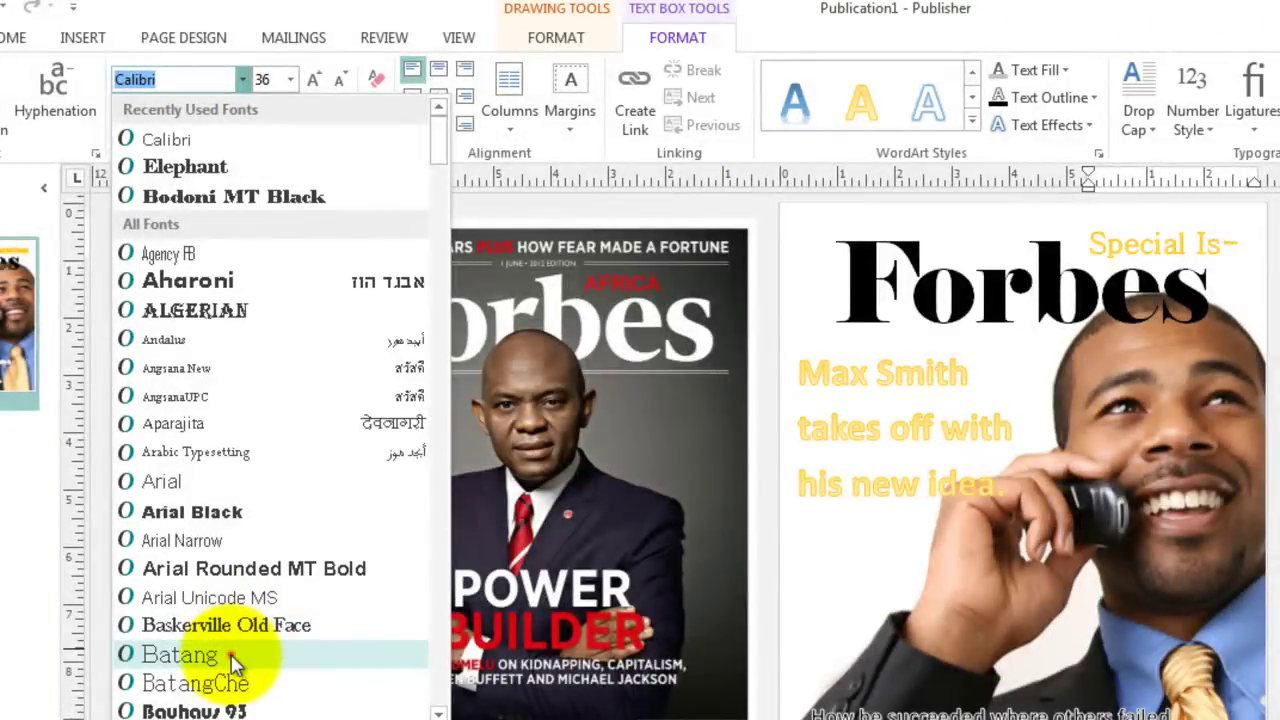
{"action": "left_click", "coordinate": [232, 663]}
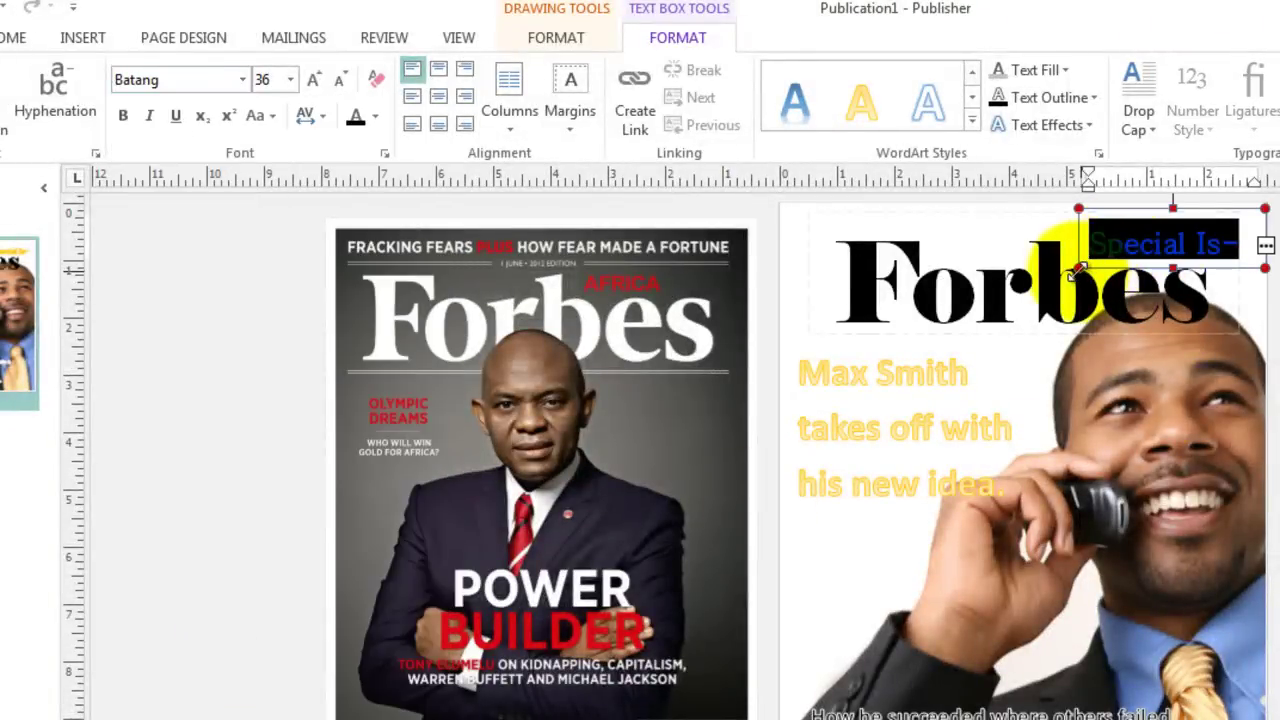
{"action": "left_click_drag", "start_coordinate": [1078, 268], "coordinate": [982, 272]}
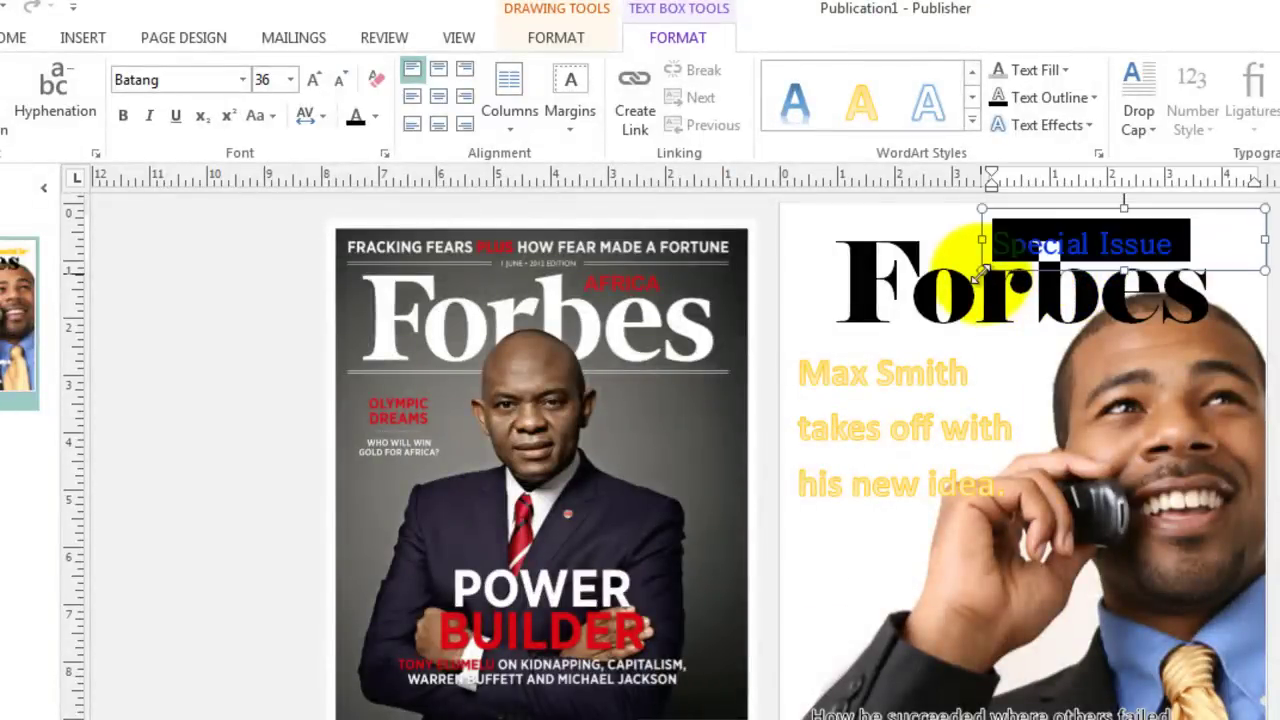
Step: Move the "Special Issue" text box over the end of the Forbes masthead, pull its right edge inside the page and deselect it
{"action": "left_click_drag", "start_coordinate": [1092, 268], "coordinate": [1140, 272]}
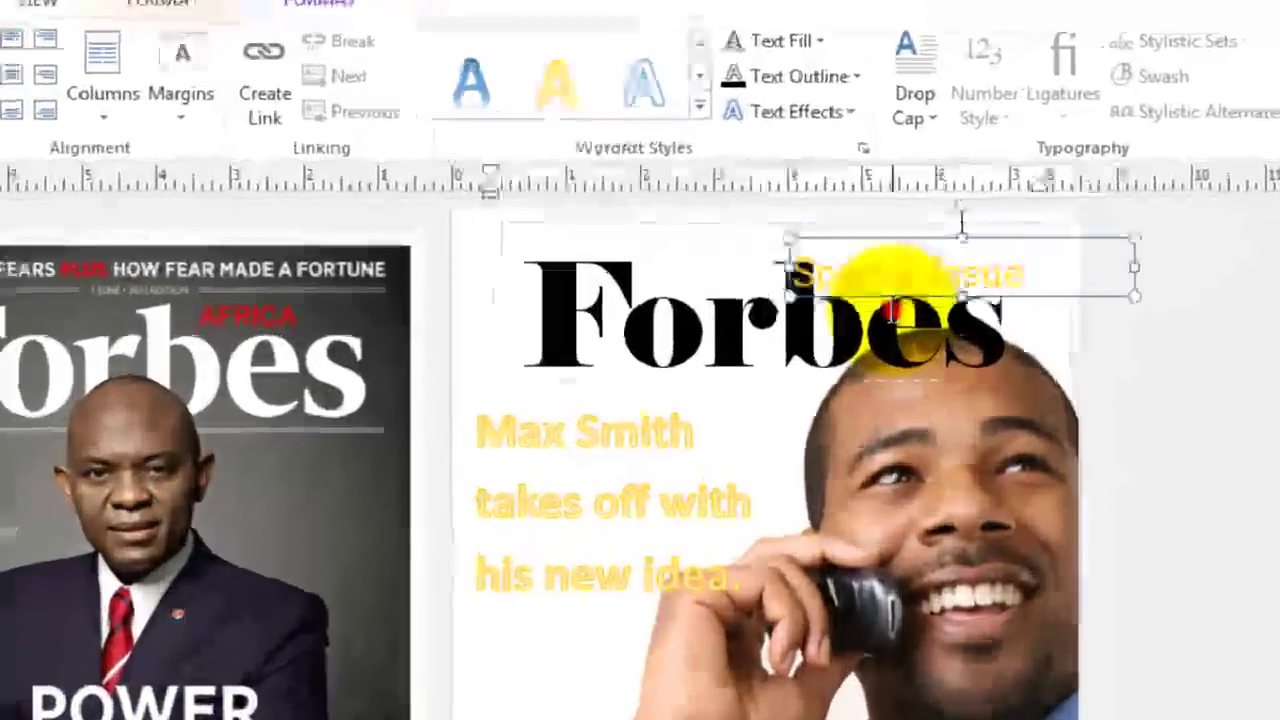
{"action": "left_click", "coordinate": [1000, 295]}
{"action": "left_click", "coordinate": [1080, 295]}
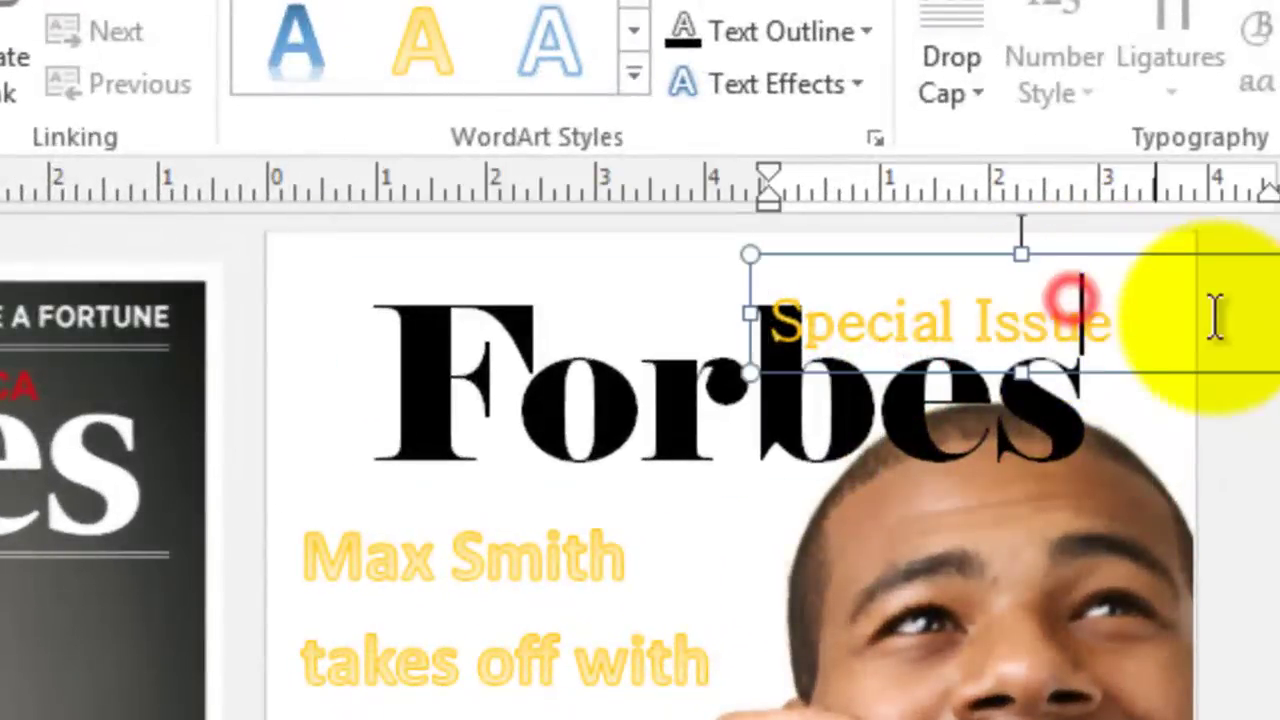
{"action": "left_click_drag", "start_coordinate": [1257, 366], "coordinate": [1208, 392]}
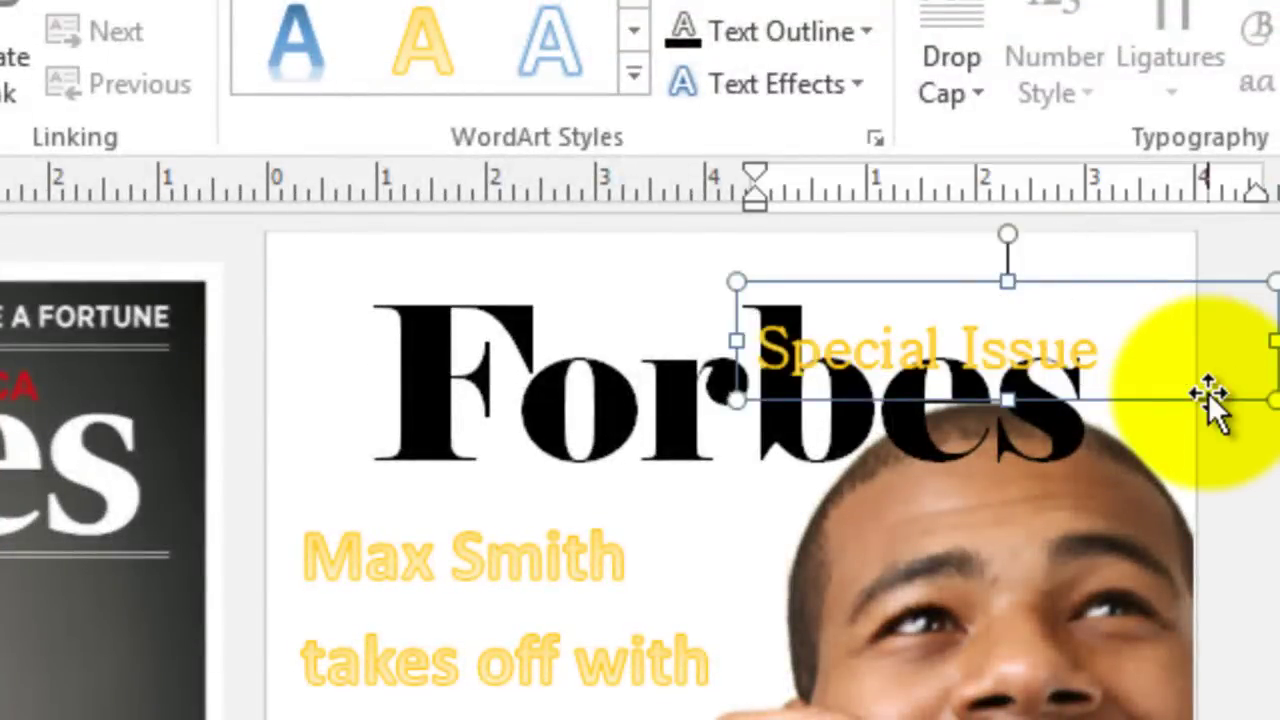
{"action": "left_click", "coordinate": [1265, 341]}
{"action": "left_click_drag", "start_coordinate": [1263, 341], "coordinate": [1137, 349]}
{"action": "left_click", "coordinate": [1272, 370]}
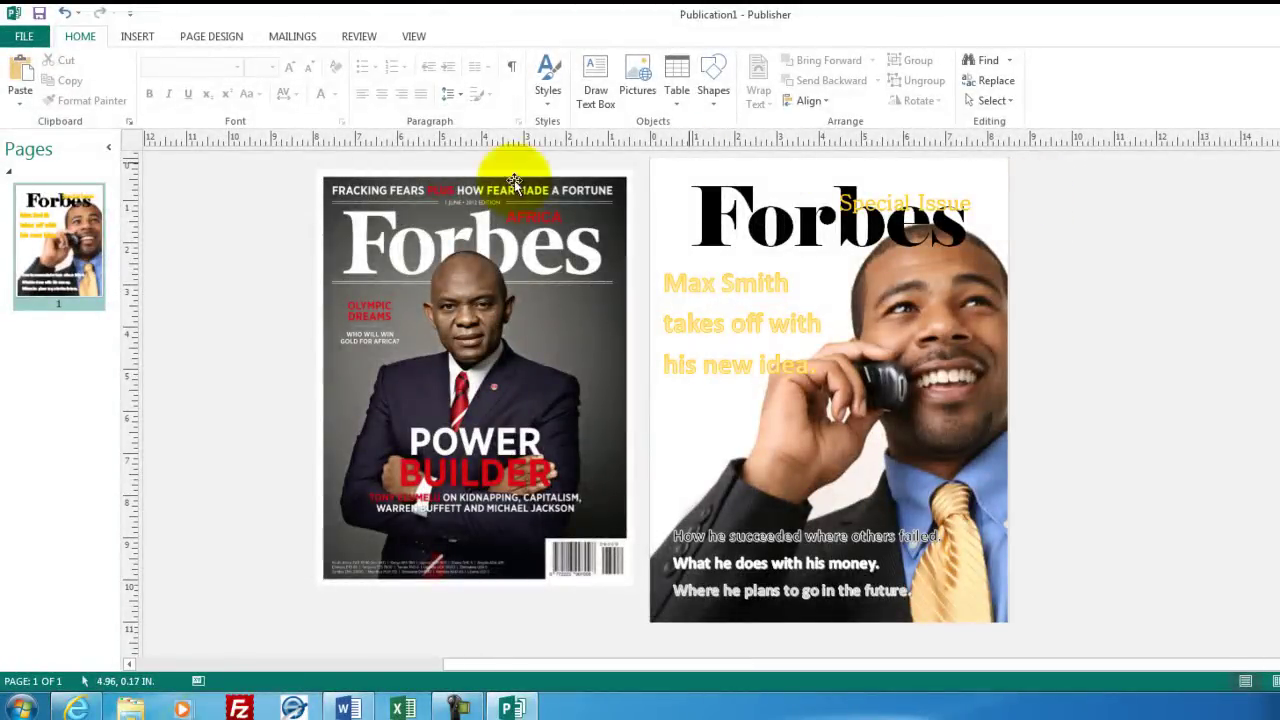
Step: Delete the professional Forbes model cover picture placed beside the page
{"action": "left_click", "coordinate": [481, 402]}
{"action": "key", "text": "Delete"}
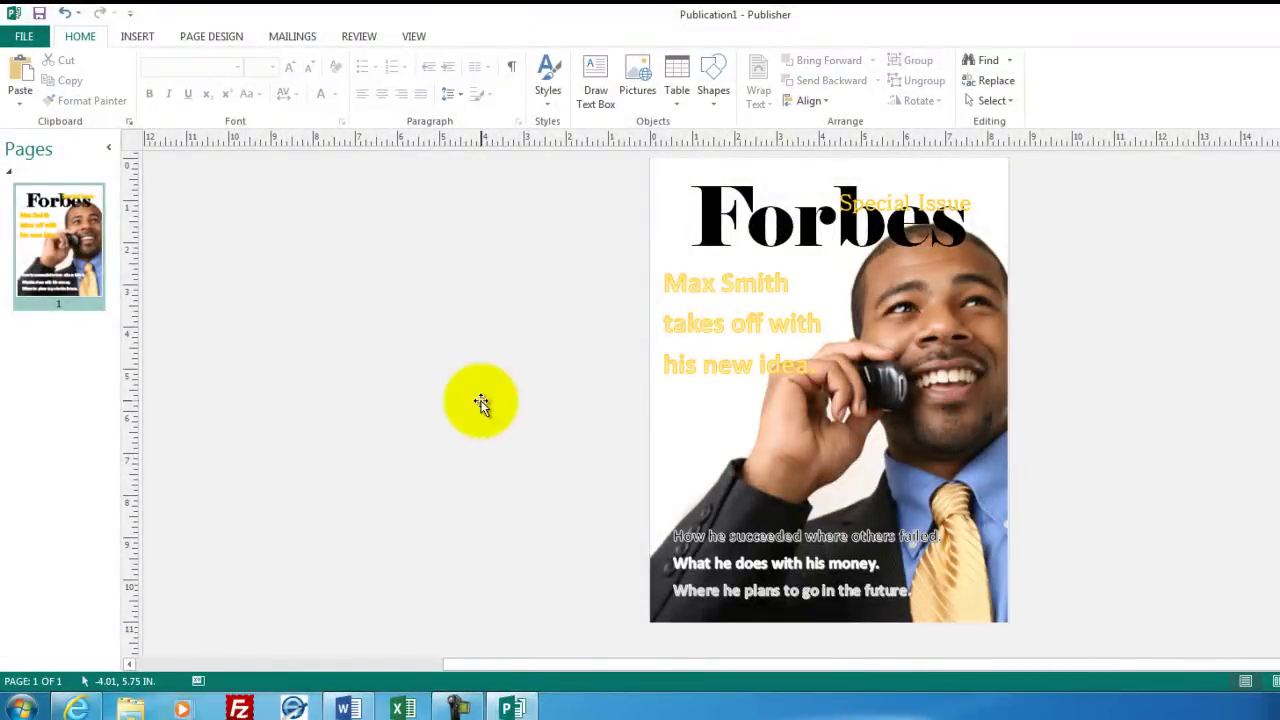